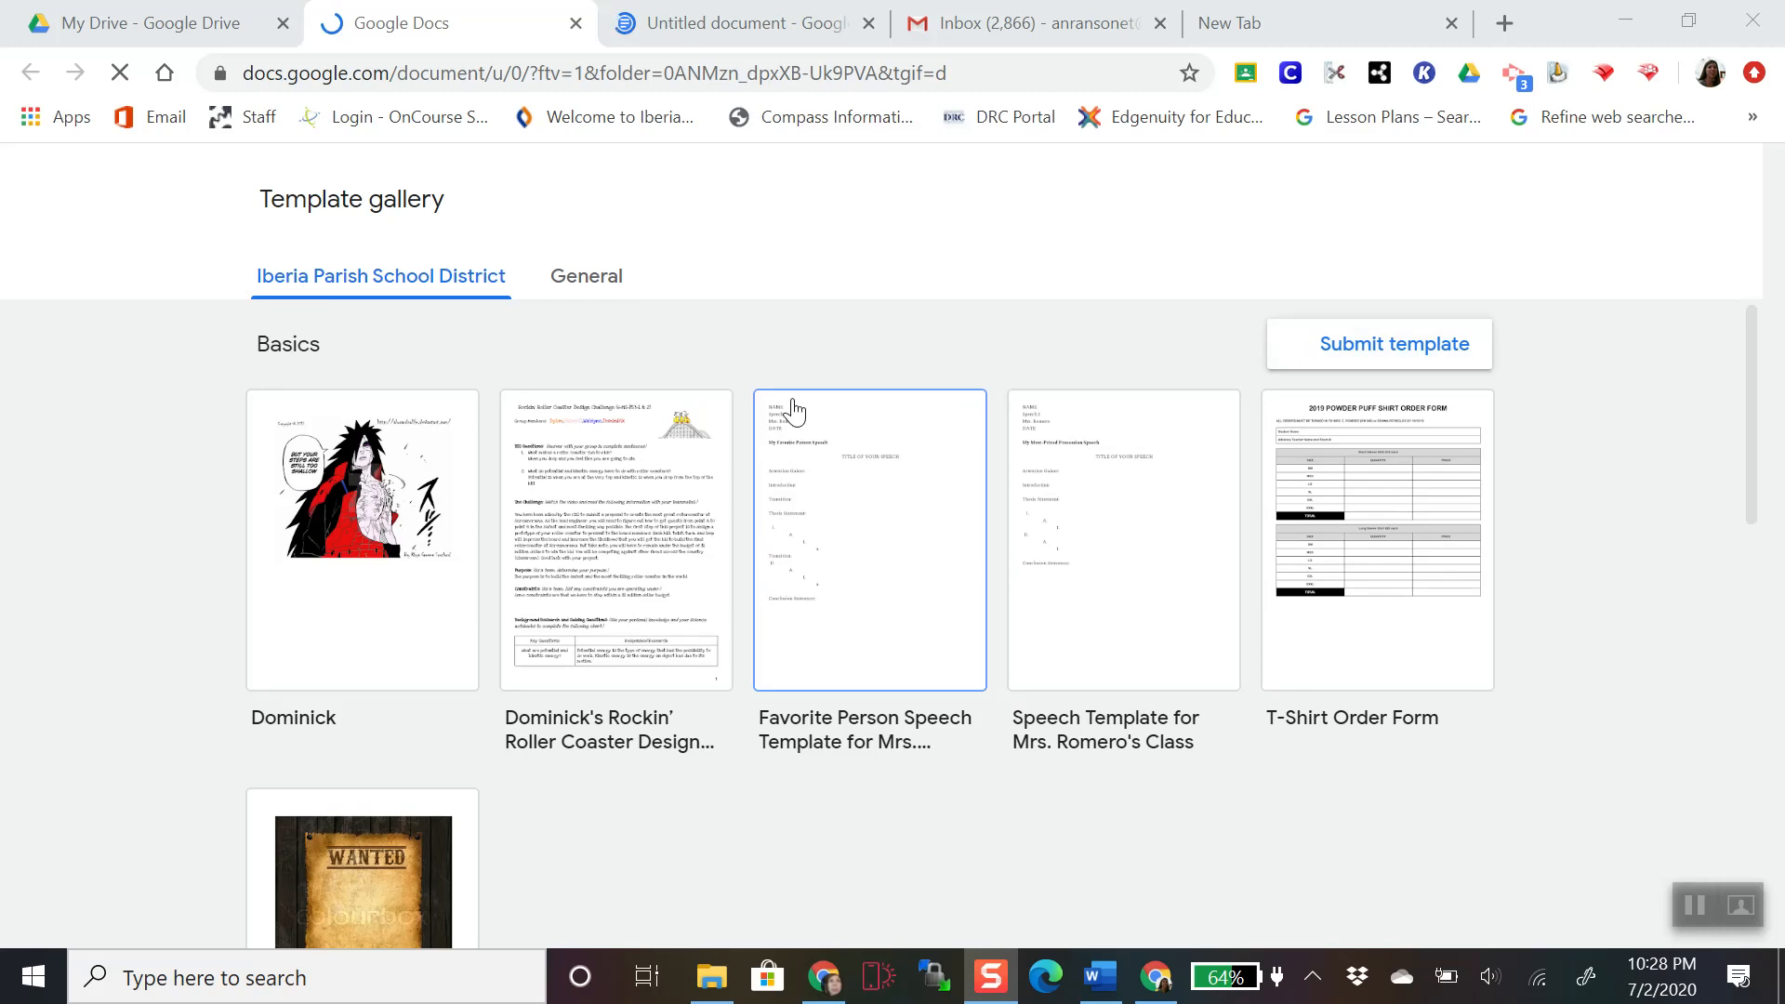
# - Browse the General template gallery through its education, letter, resume, personal and work templates
pyautogui.click(602, 295)
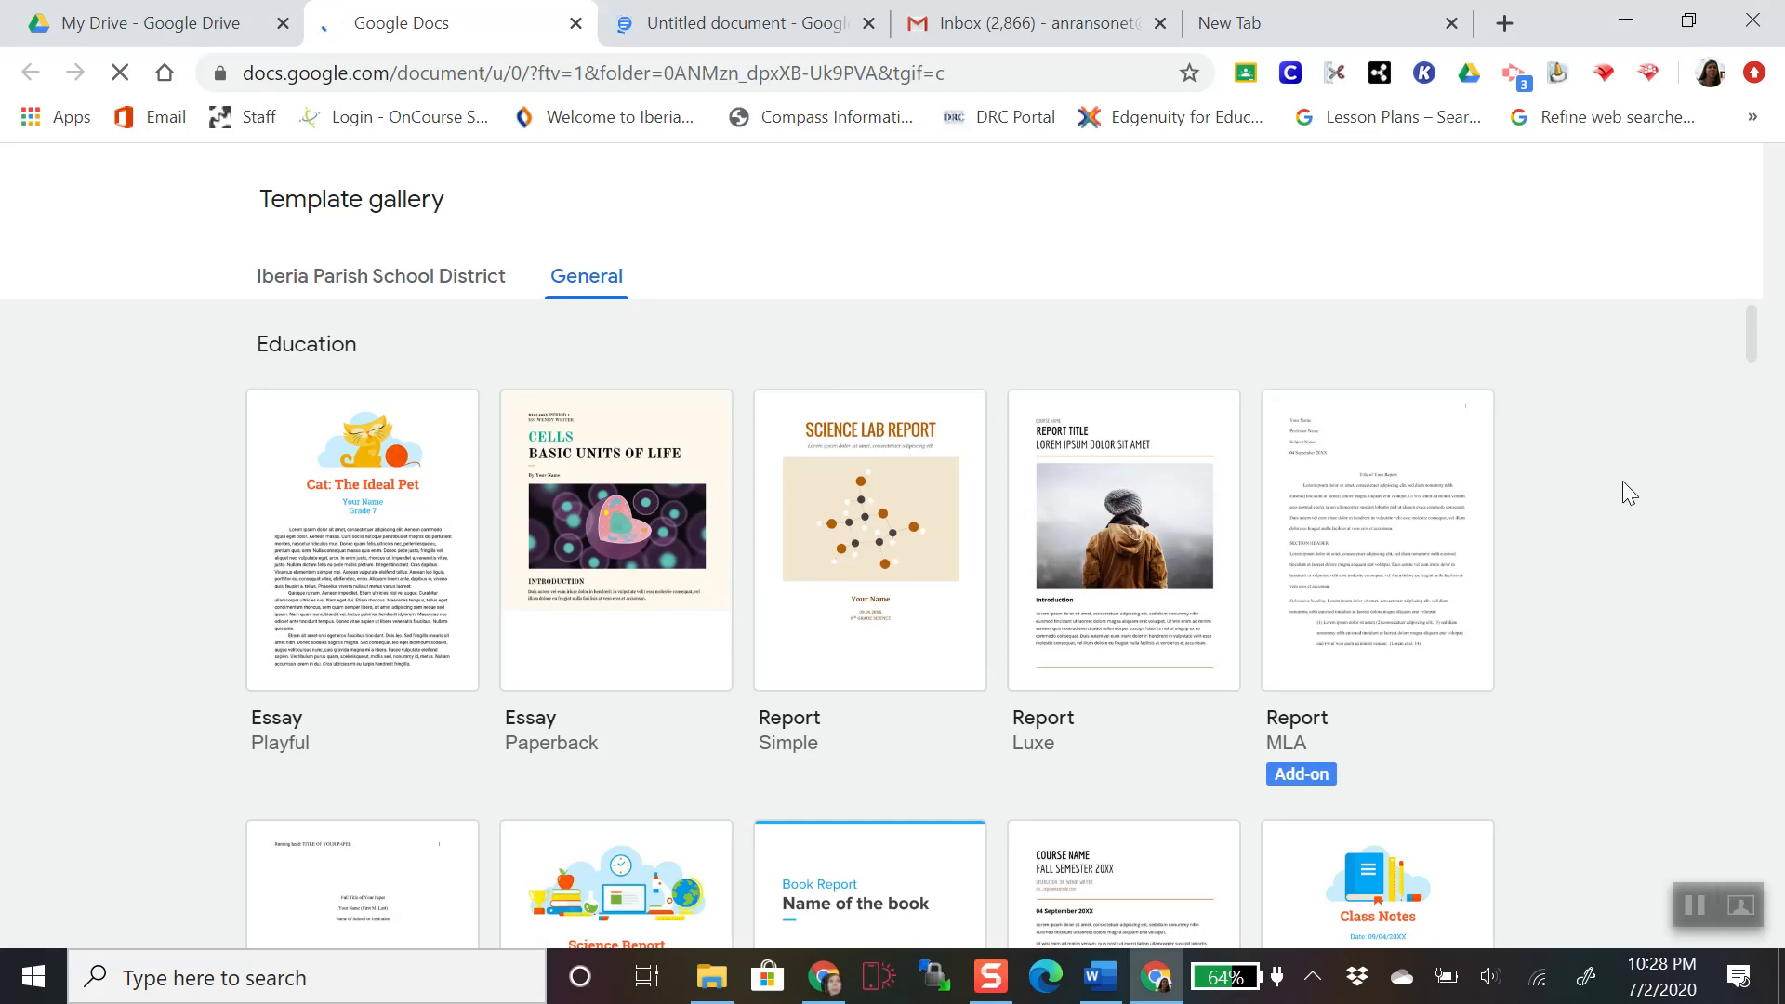
pyautogui.scroll(-1, 1629, 494)
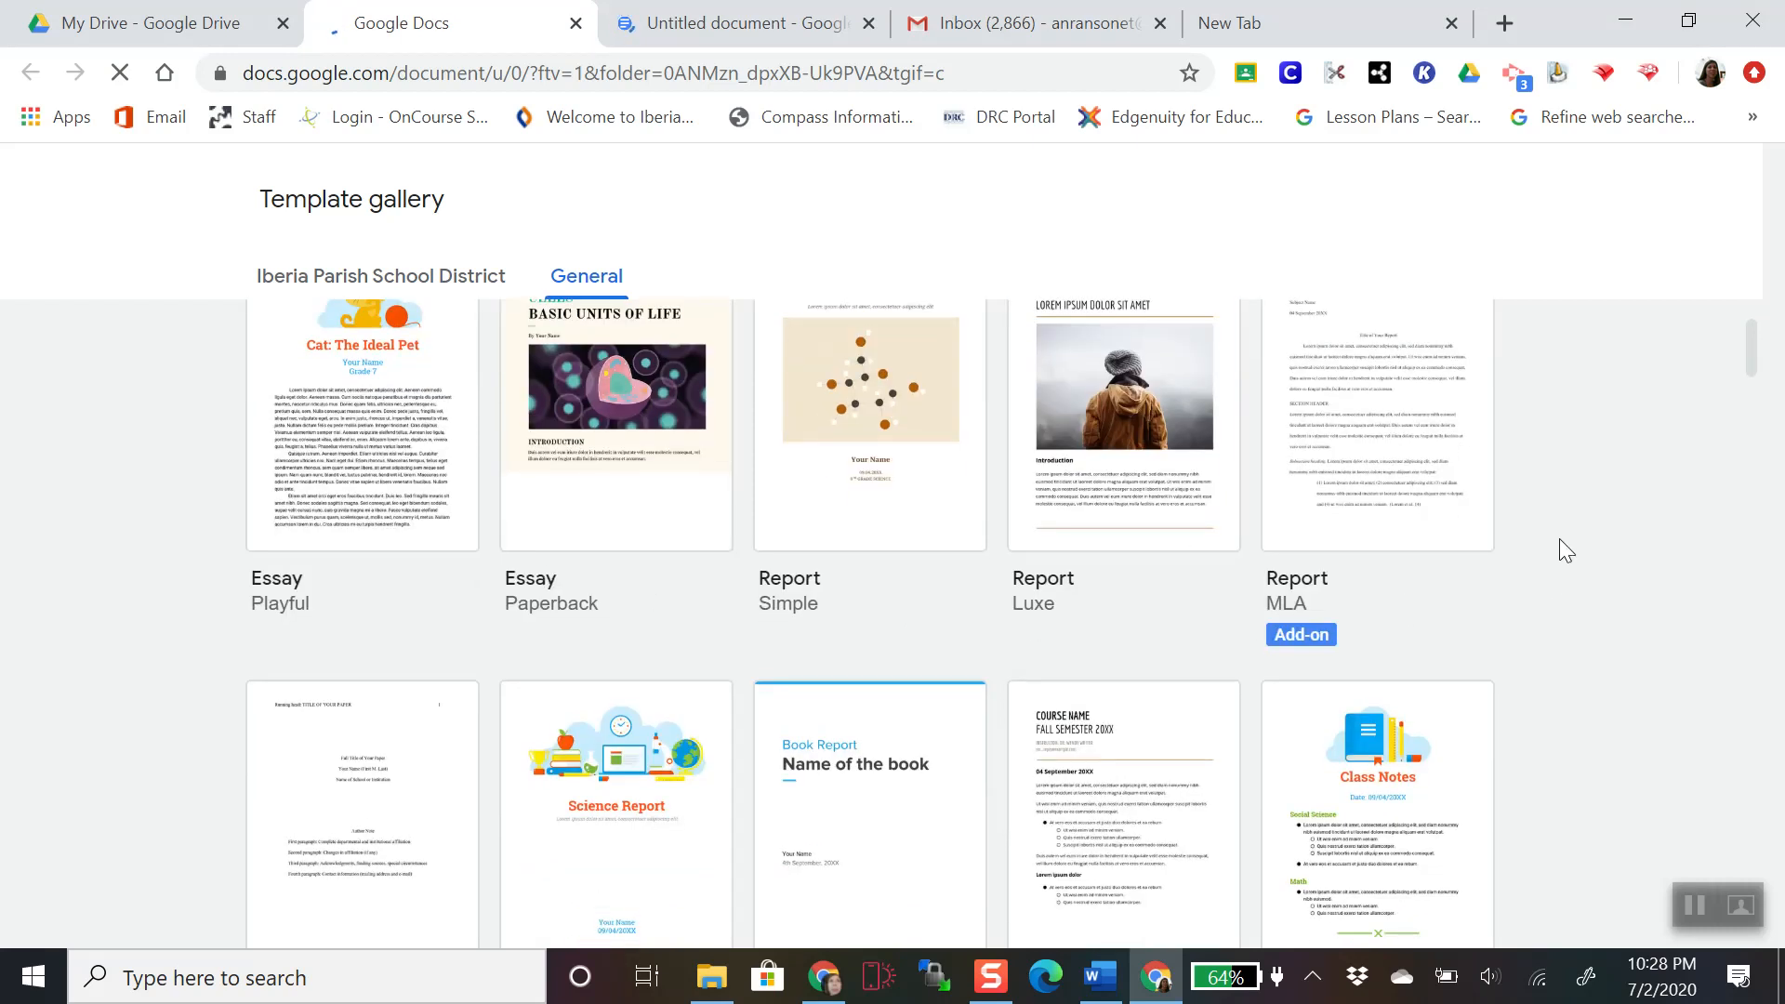
pyautogui.scroll(-2, 1559, 539)
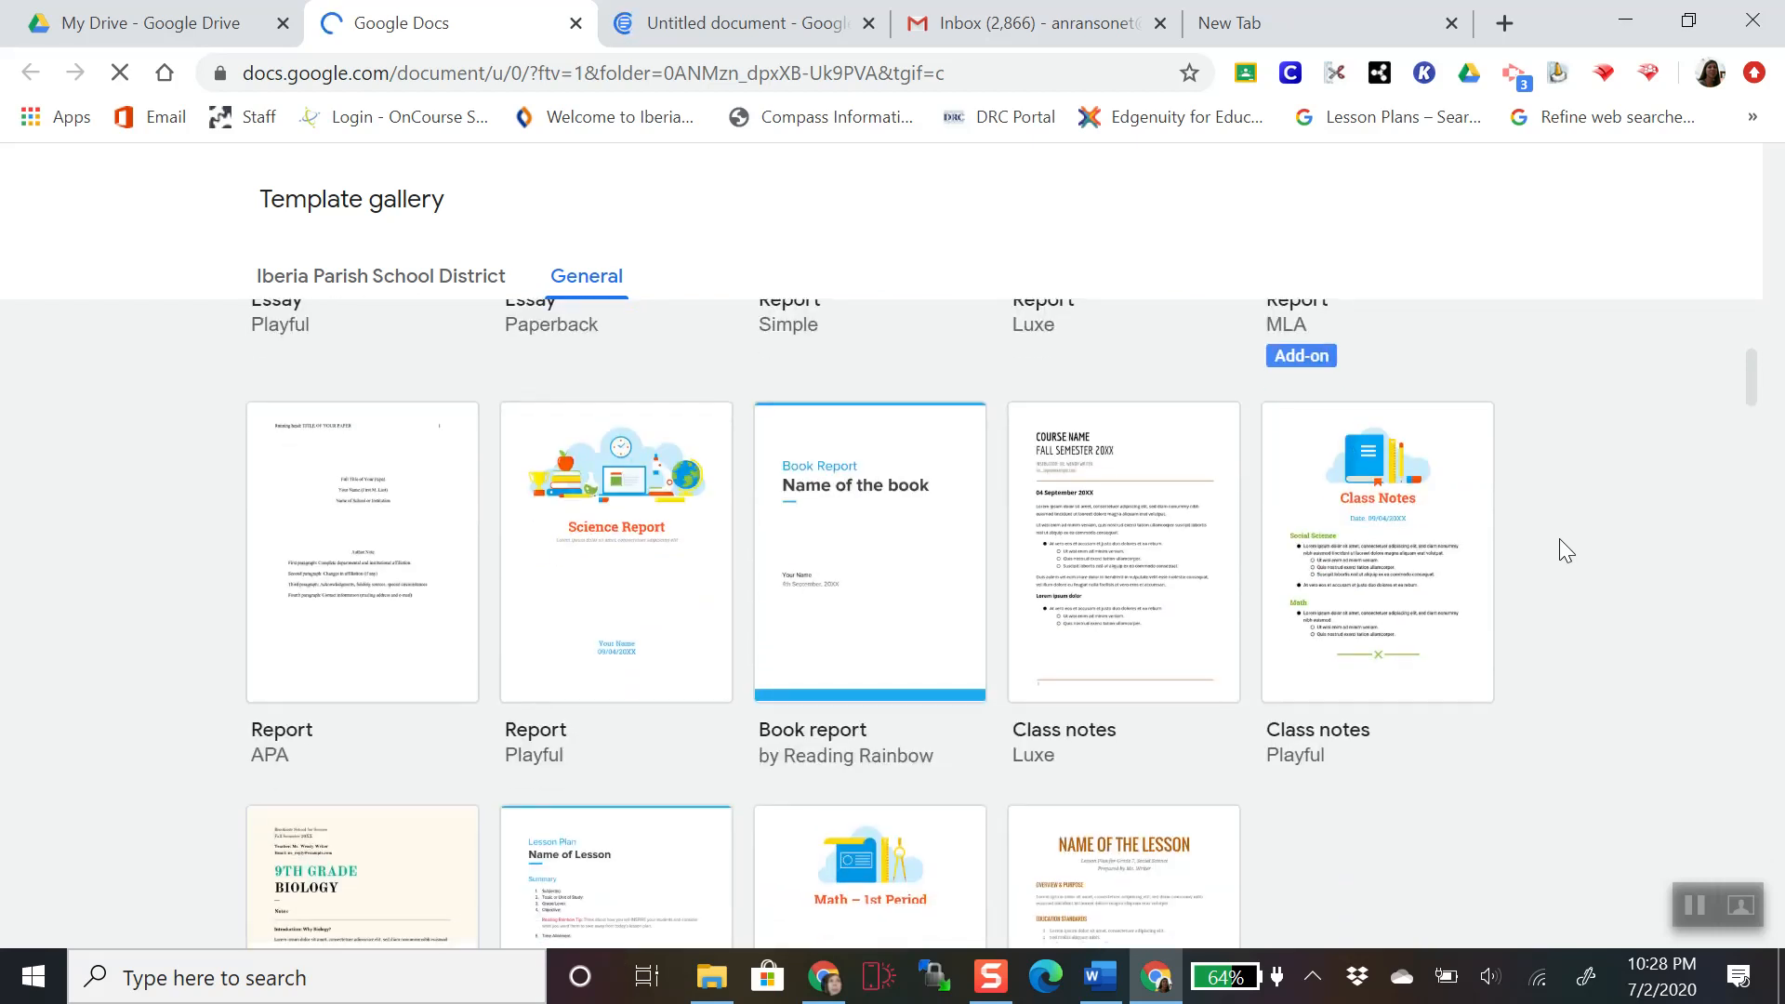
pyautogui.scroll(-3, 1559, 538)
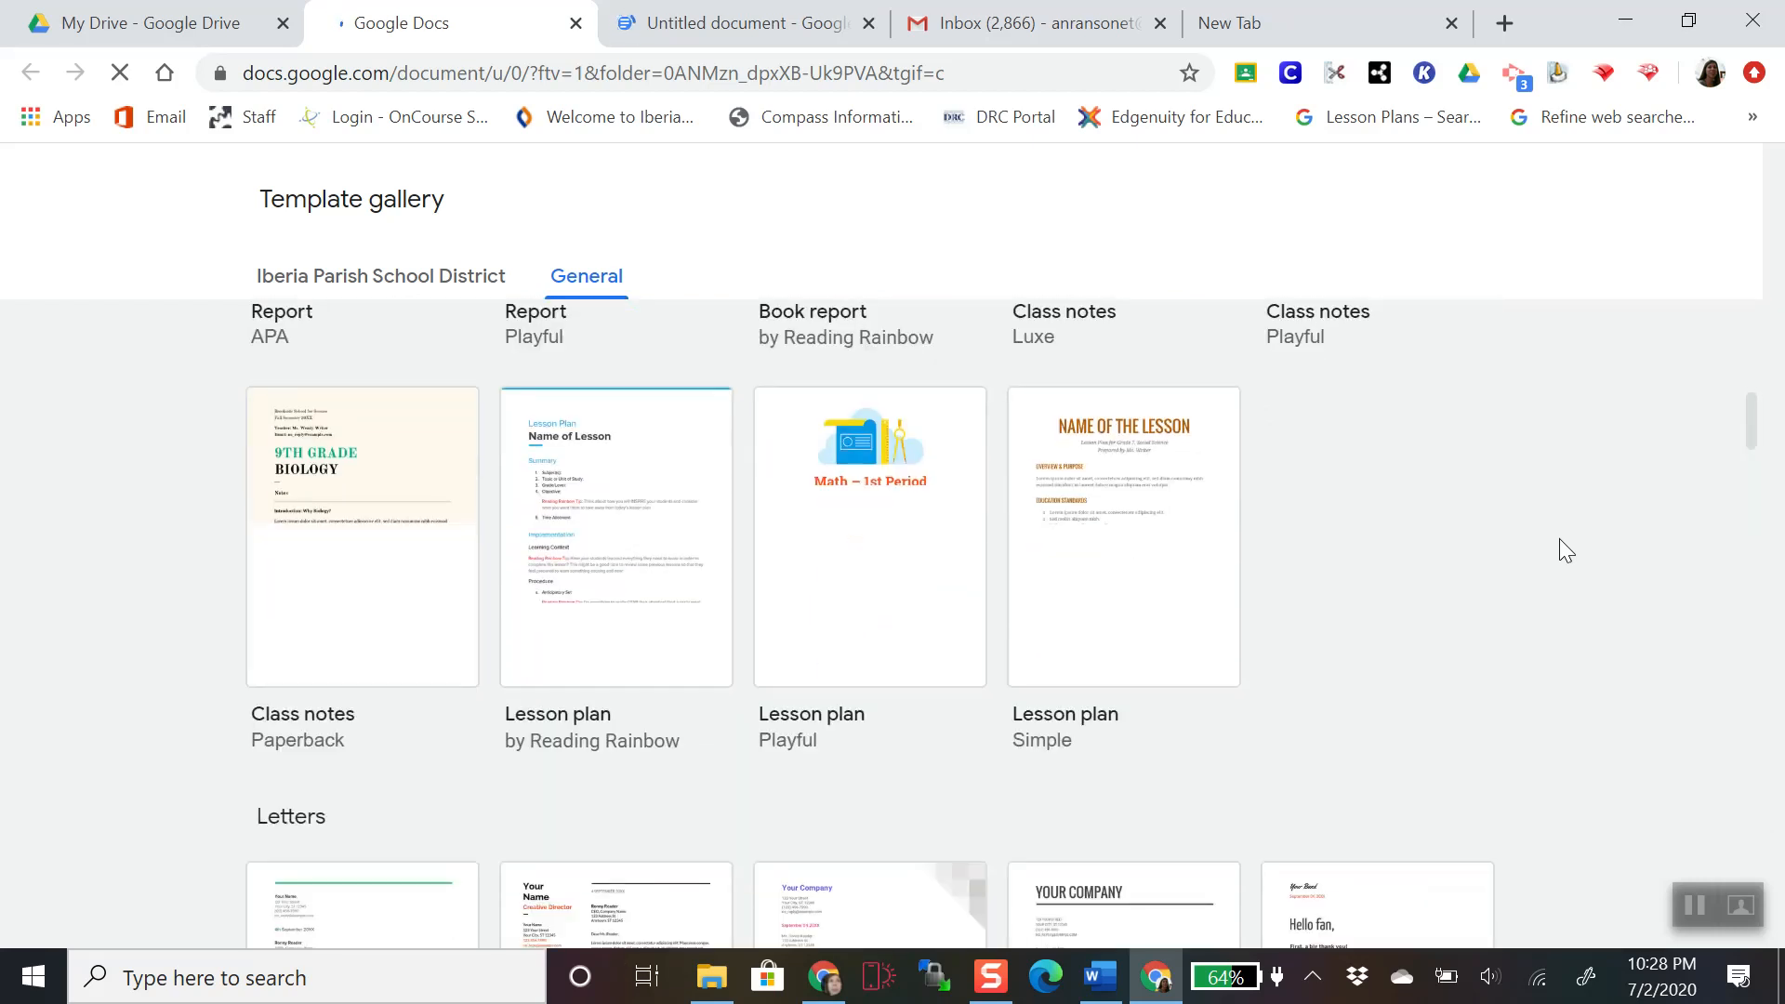
pyautogui.scroll(-5, 1560, 539)
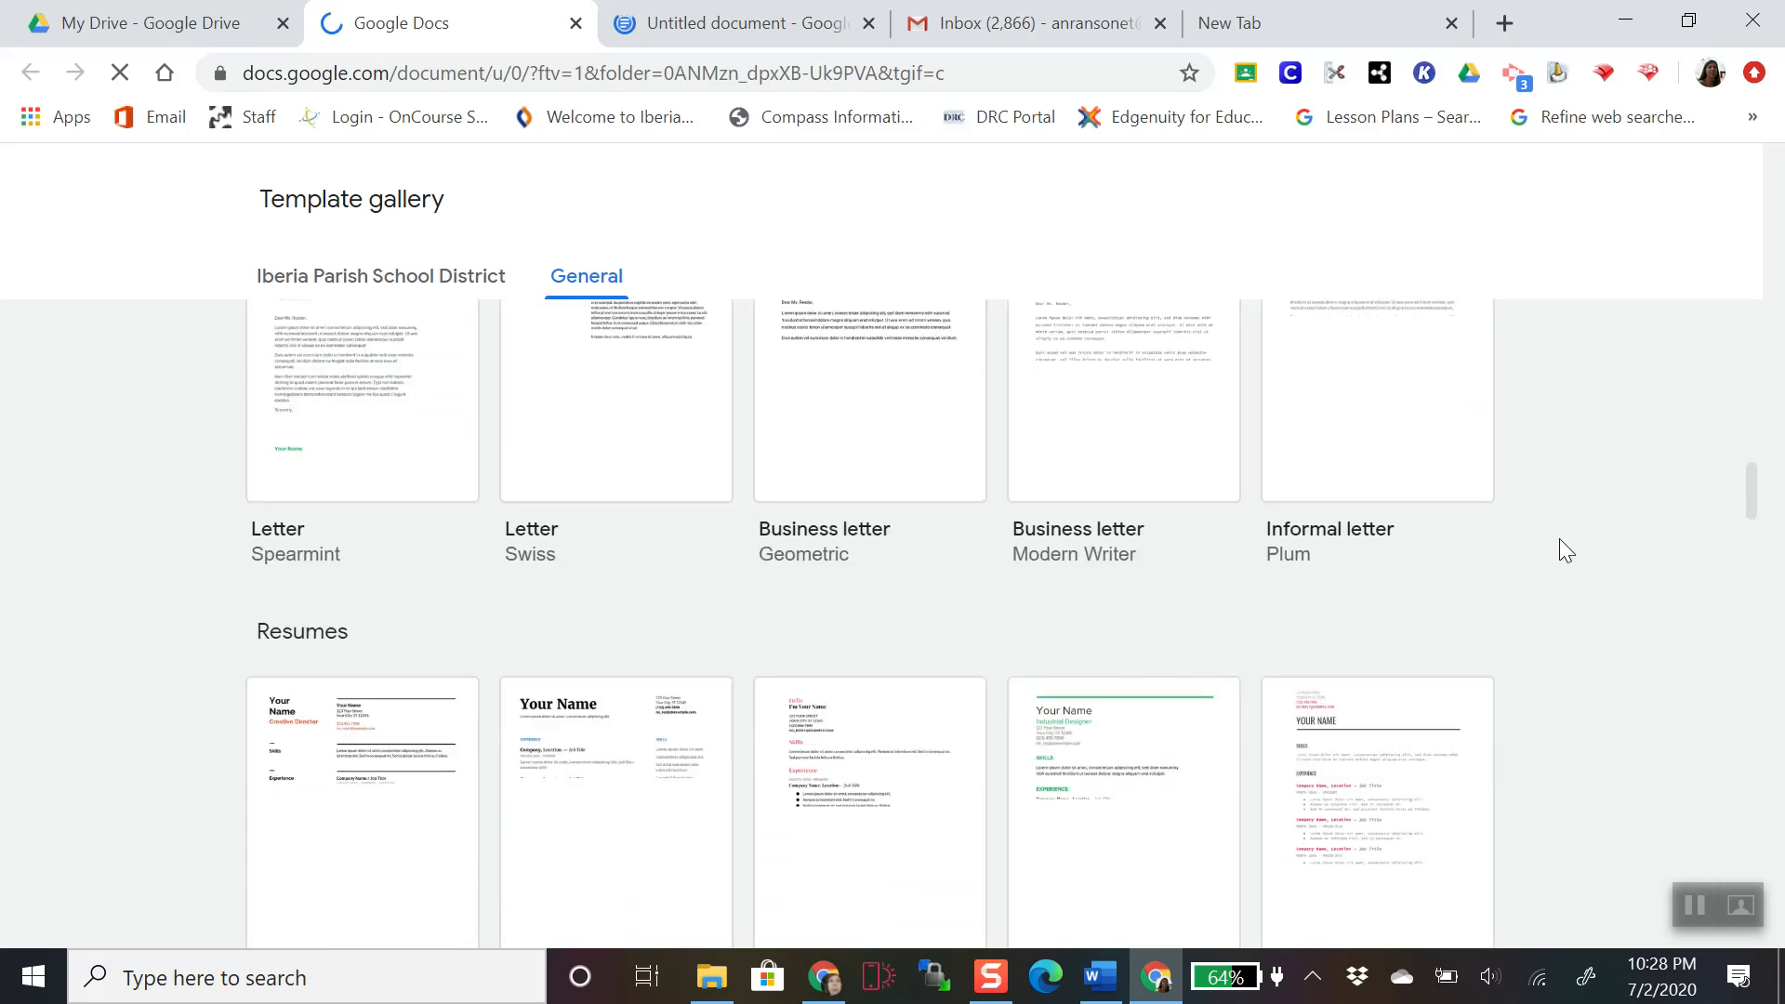
pyautogui.scroll(-6, 1559, 538)
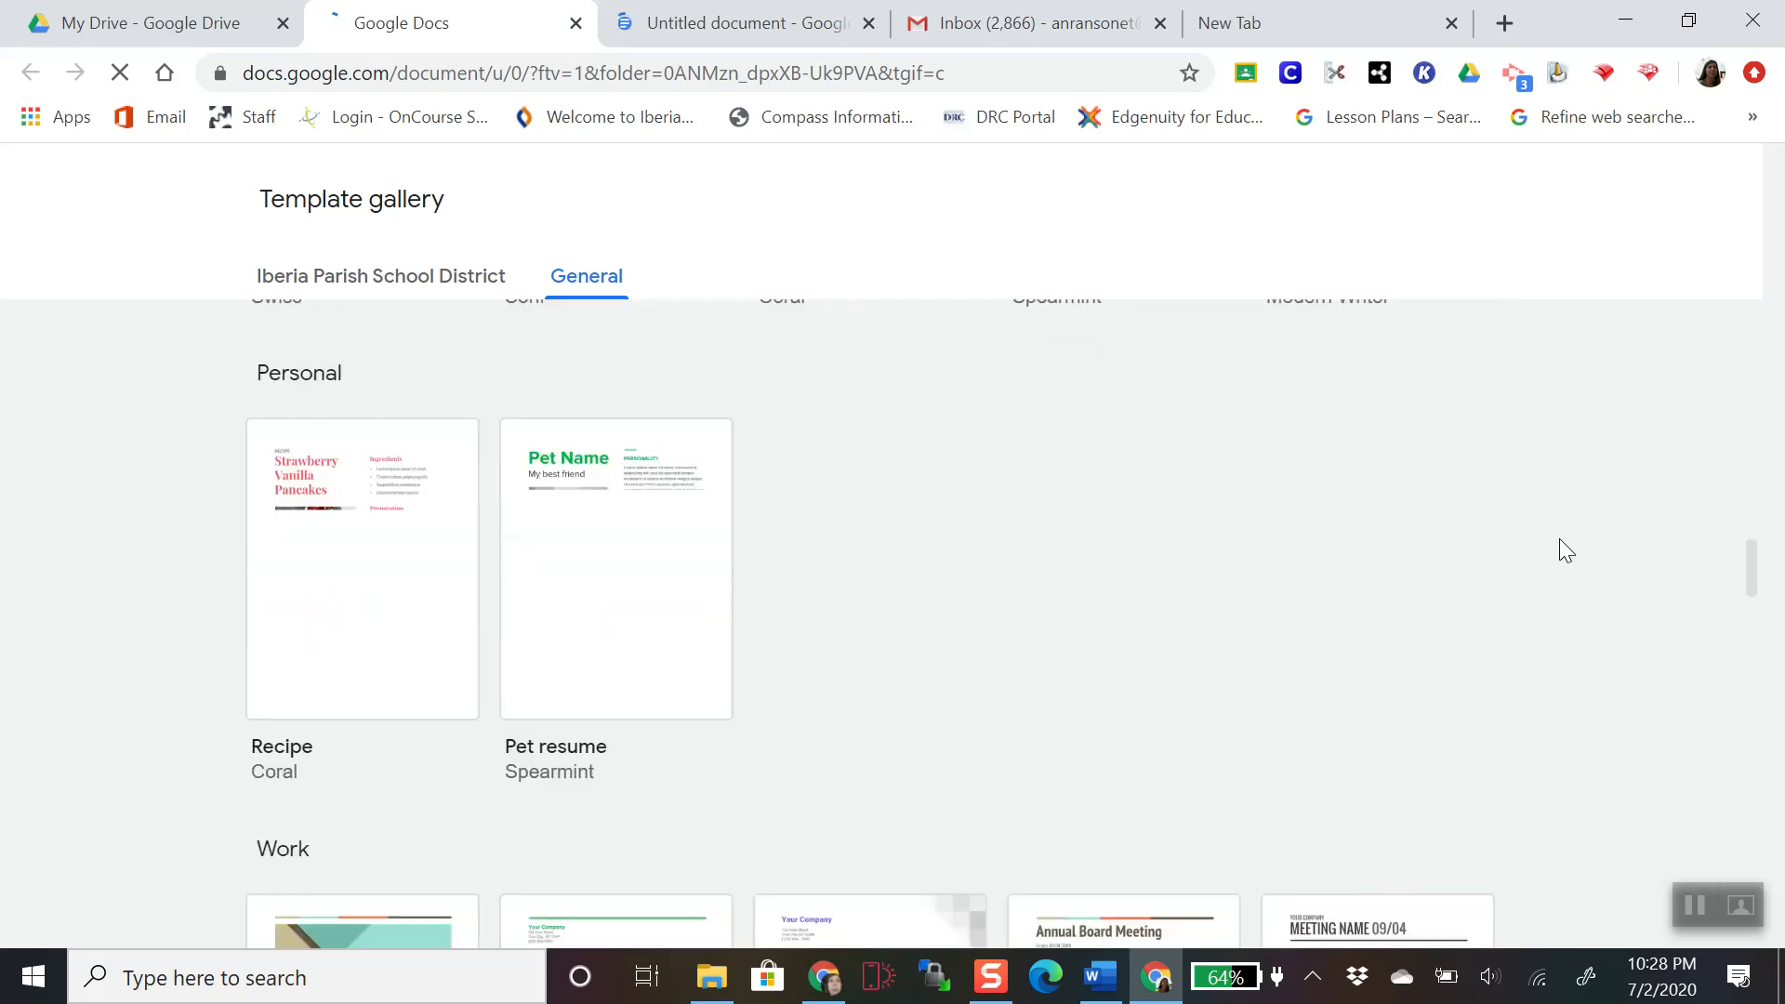
pyautogui.scroll(-7, 1559, 548)
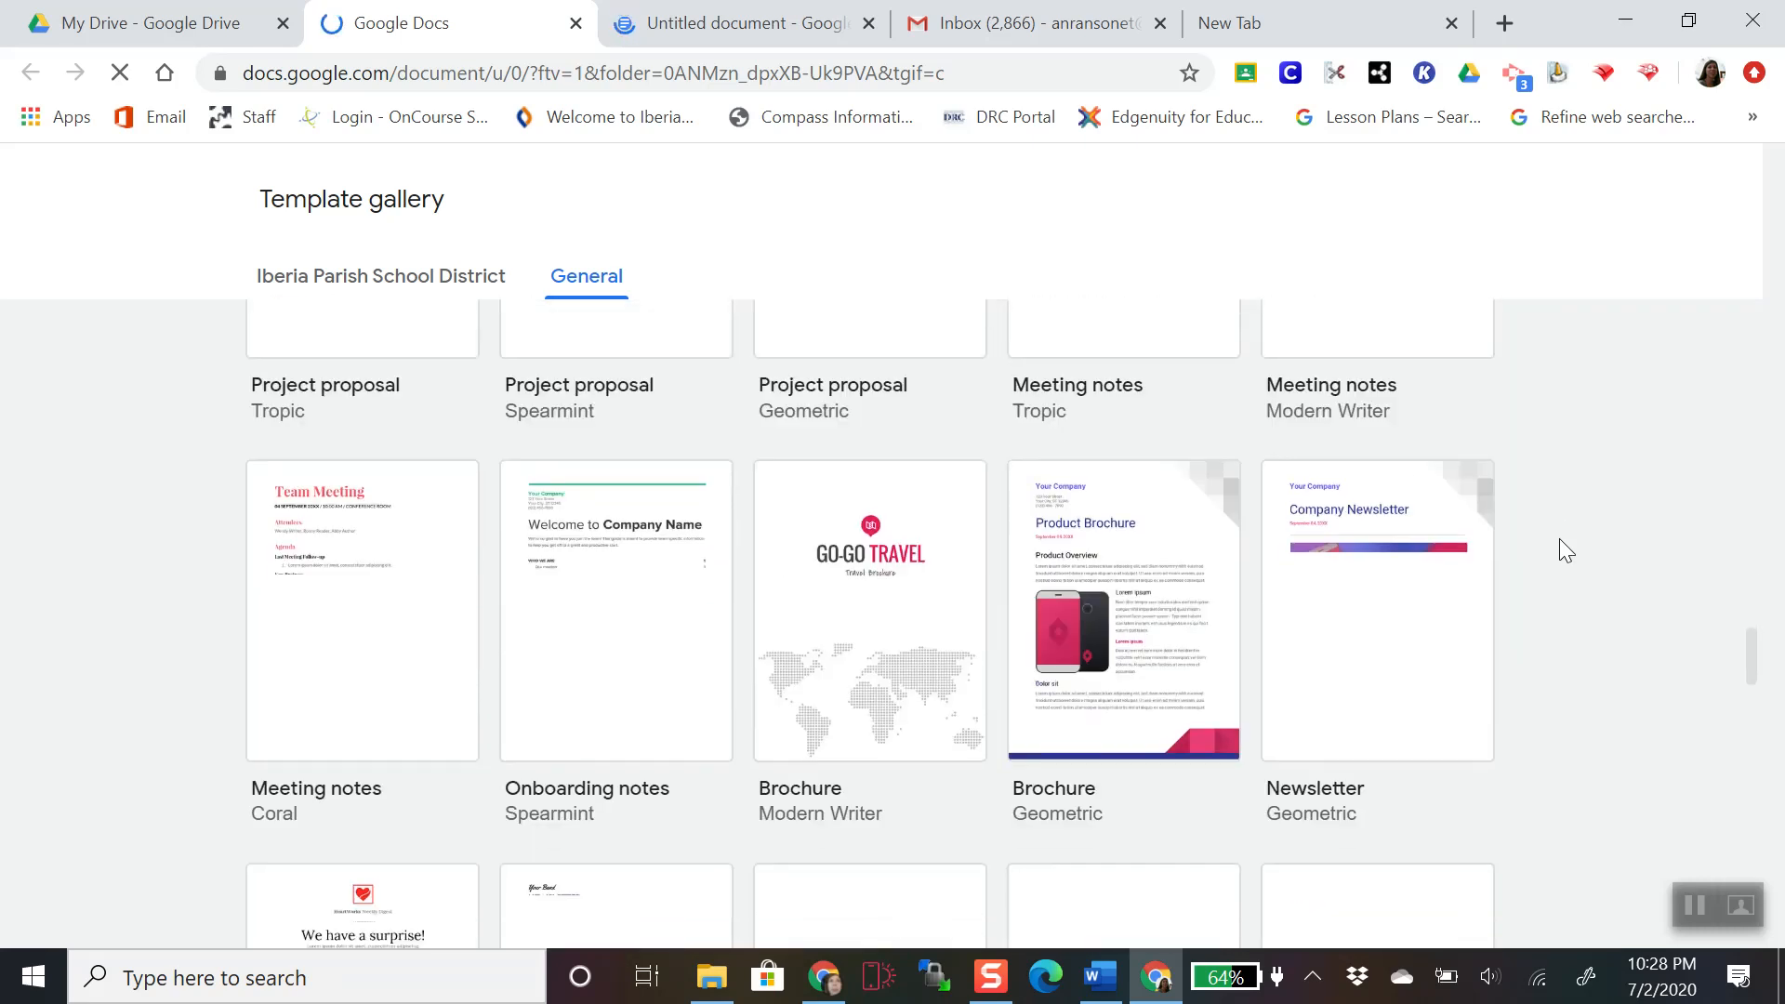
pyautogui.scroll(-13, 1559, 539)
pyautogui.scroll(-3, 1559, 549)
pyautogui.scroll(10, 1525, 651)
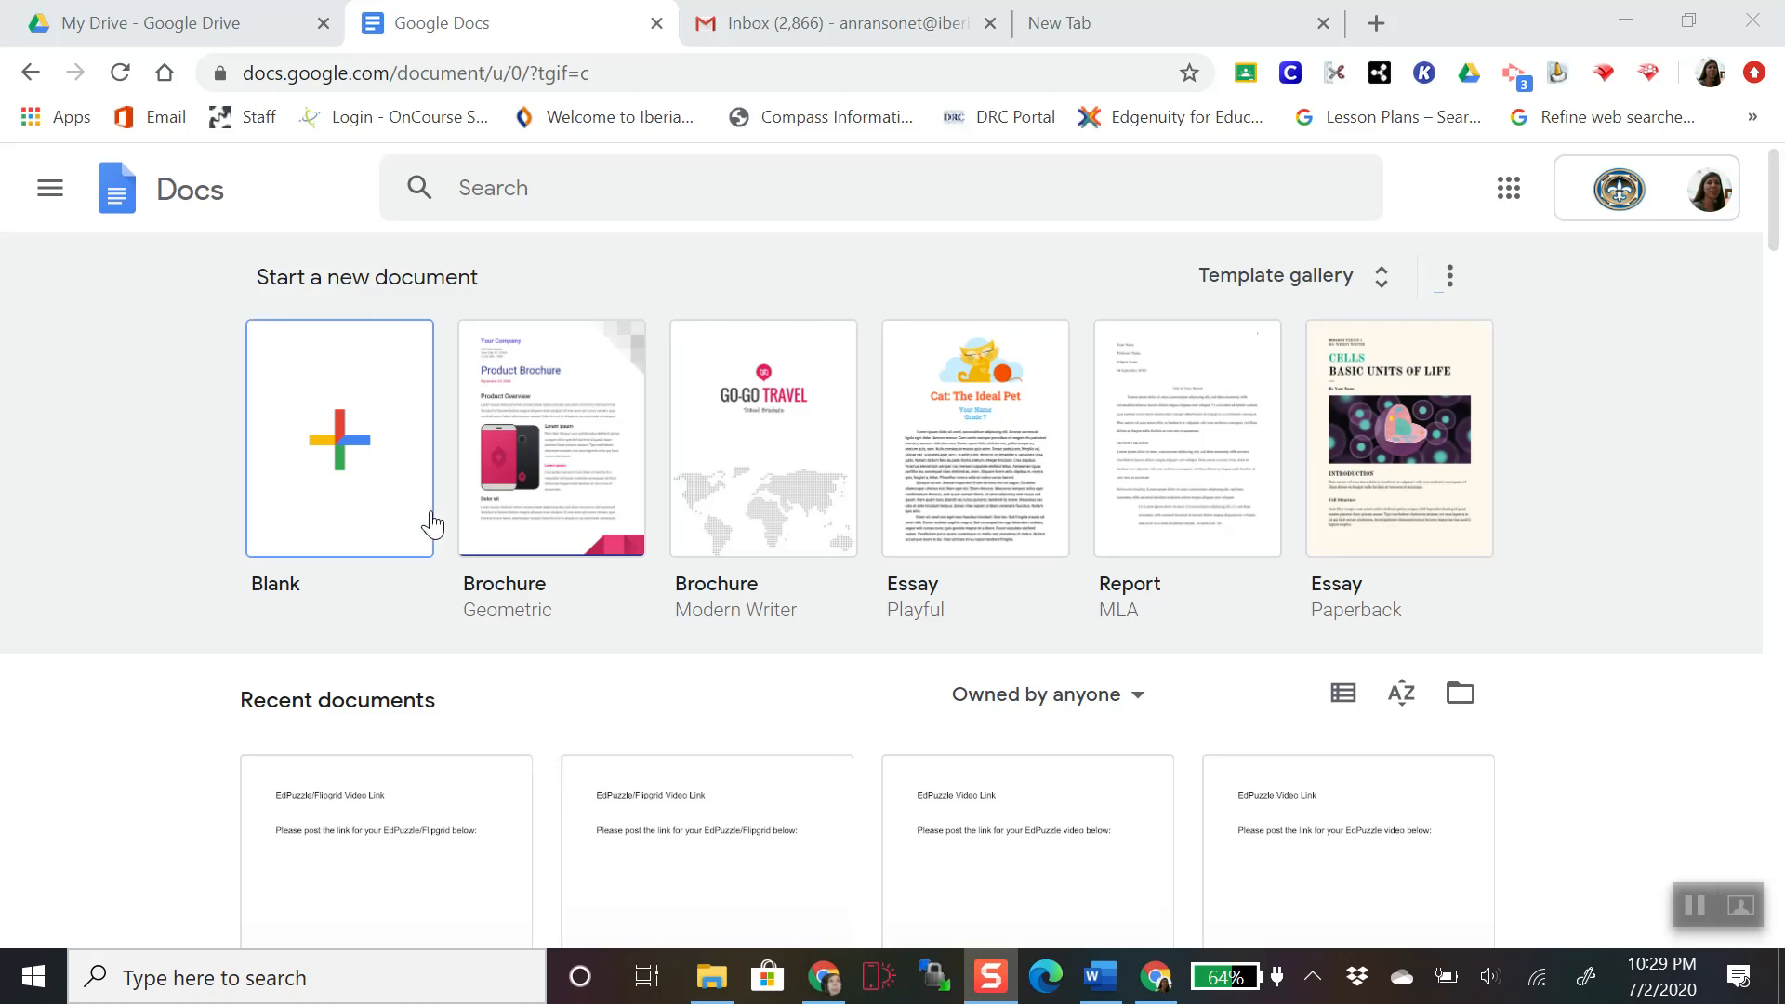
# - Go to the Docs home page and create a new blank document
pyautogui.scroll(-3, 597, 610)
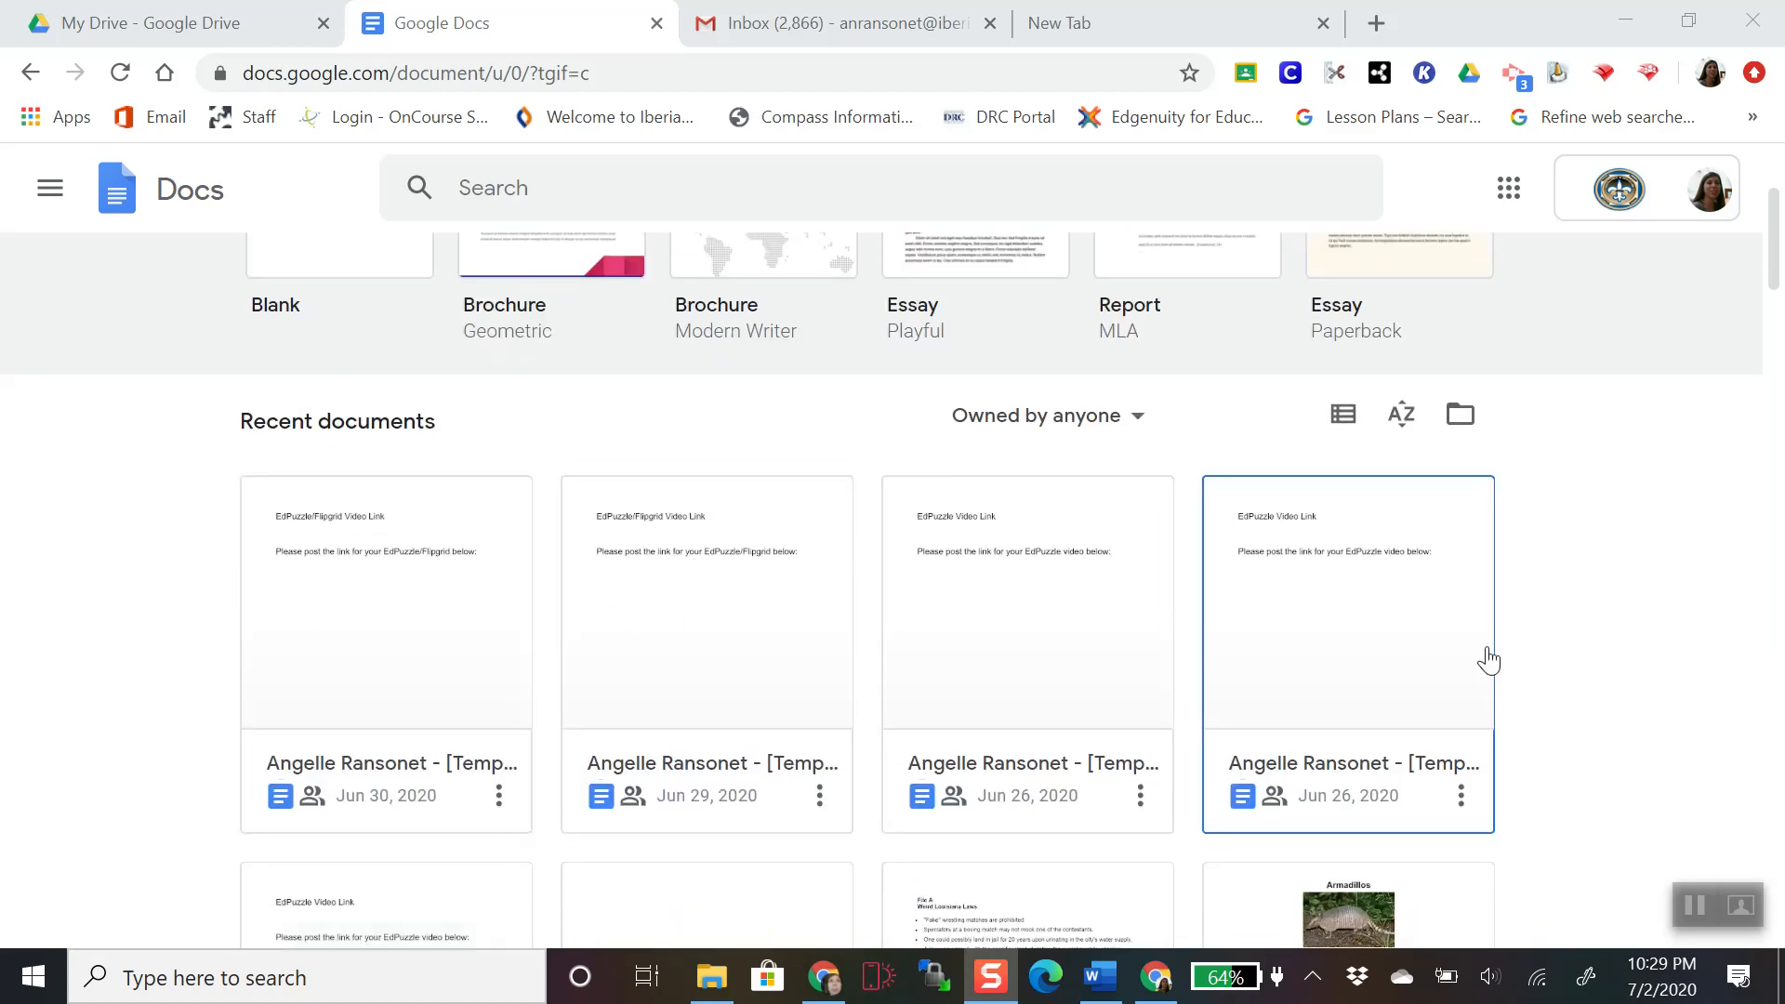
pyautogui.scroll(3, 1623, 563)
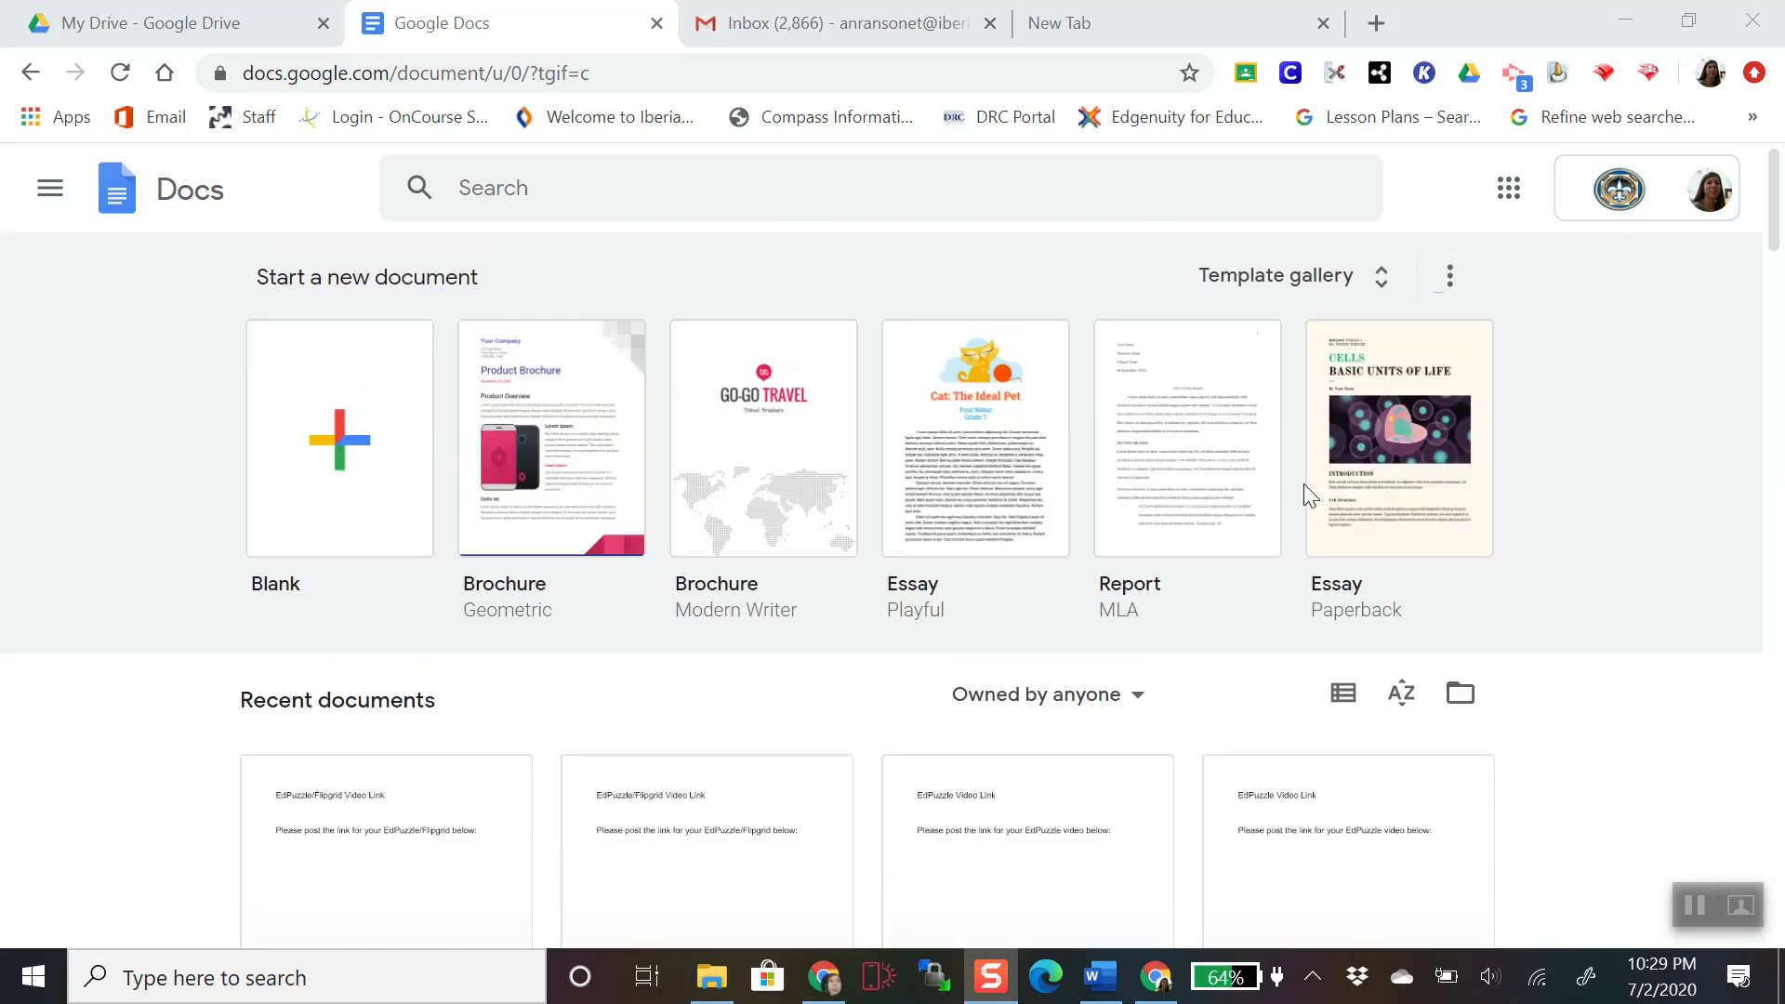
pyautogui.click(44, 197)
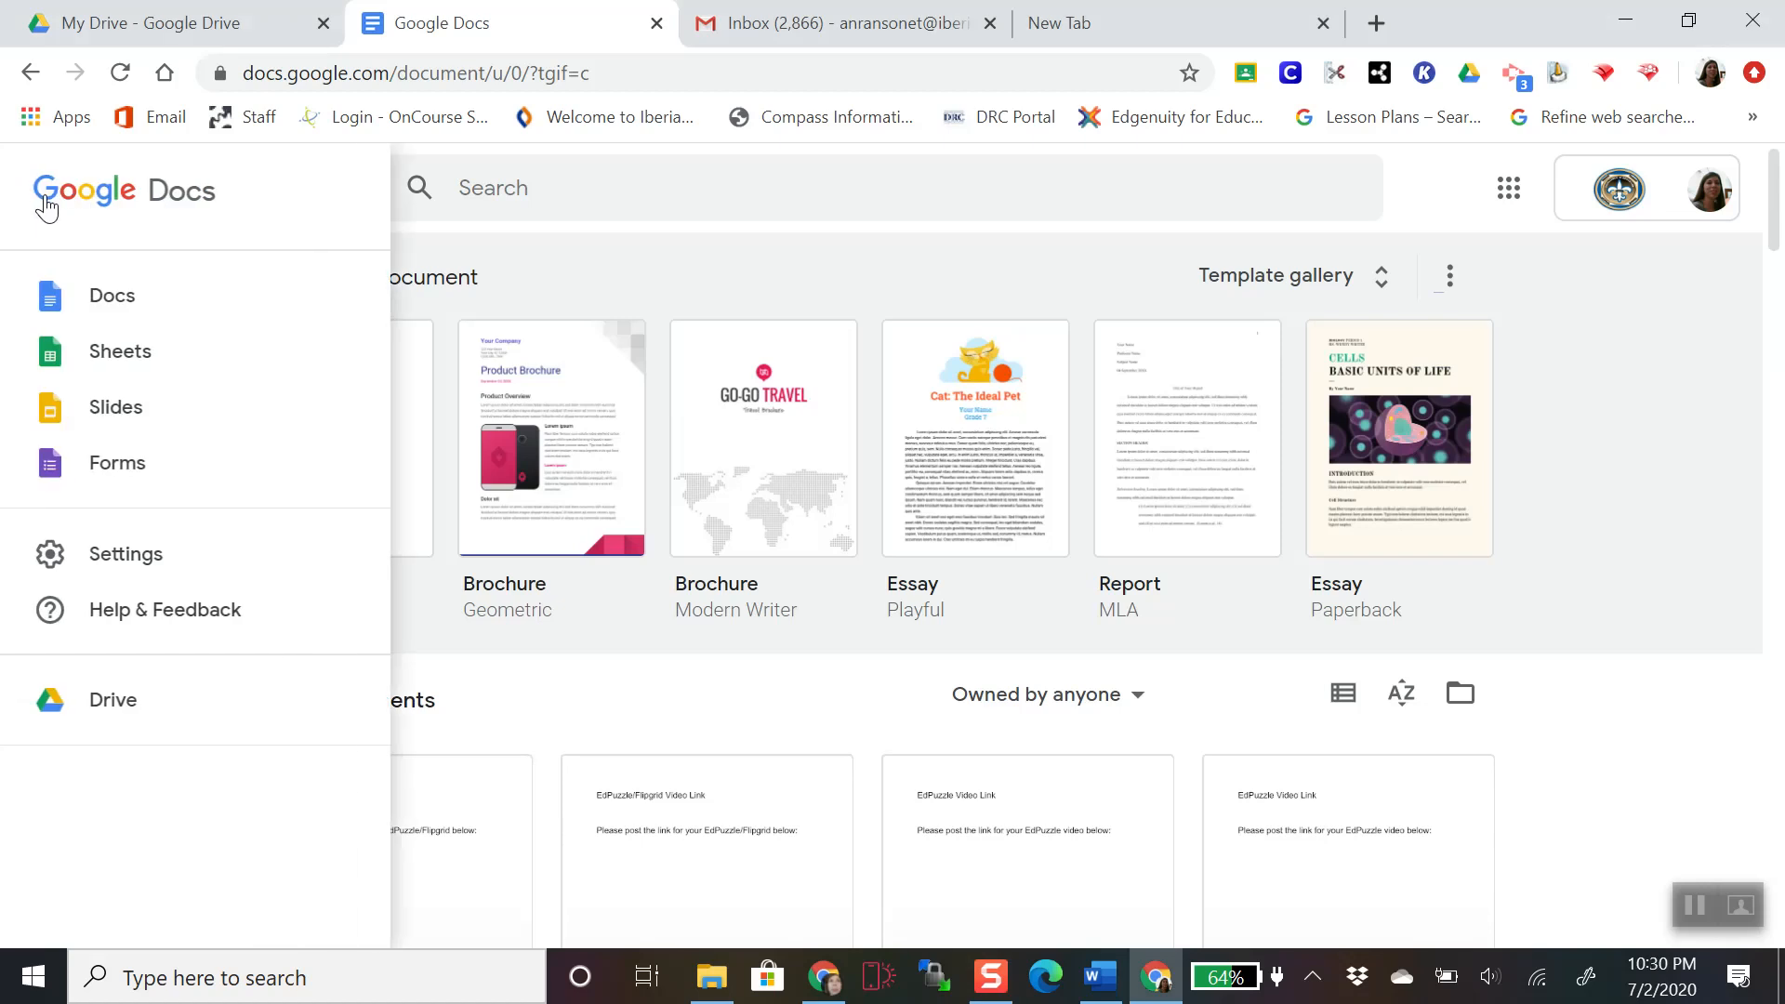
pyautogui.click(108, 293)
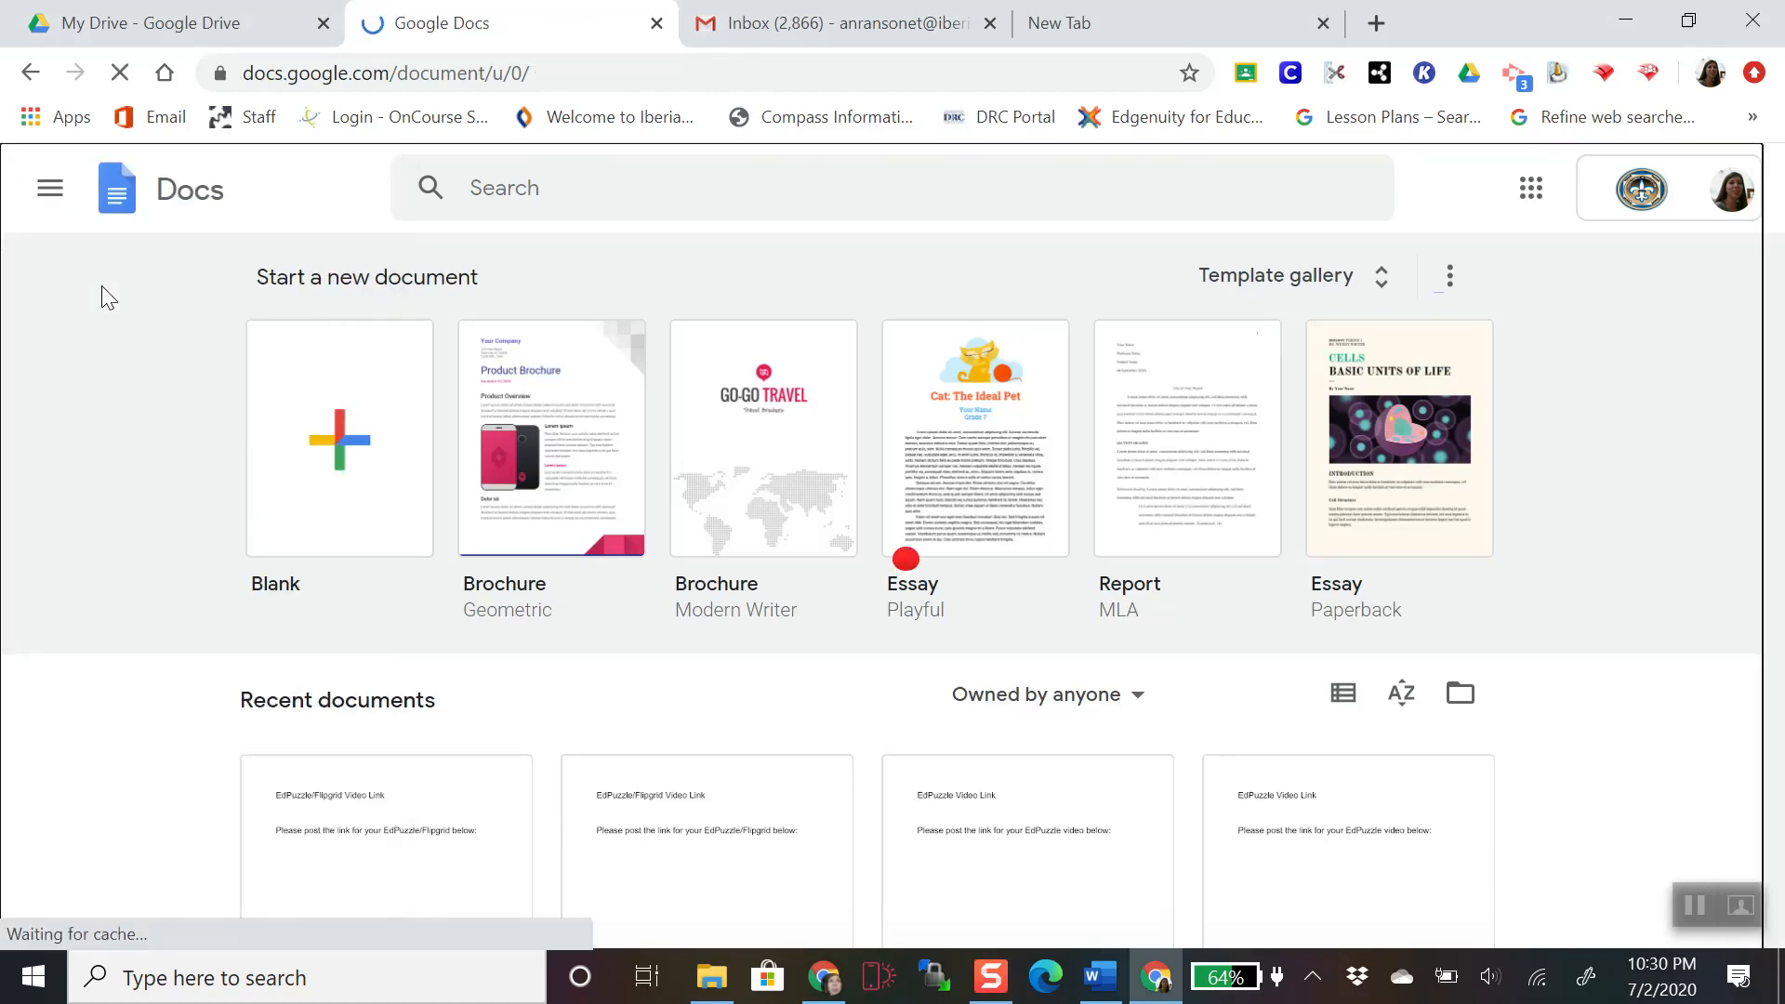
pyautogui.click(337, 423)
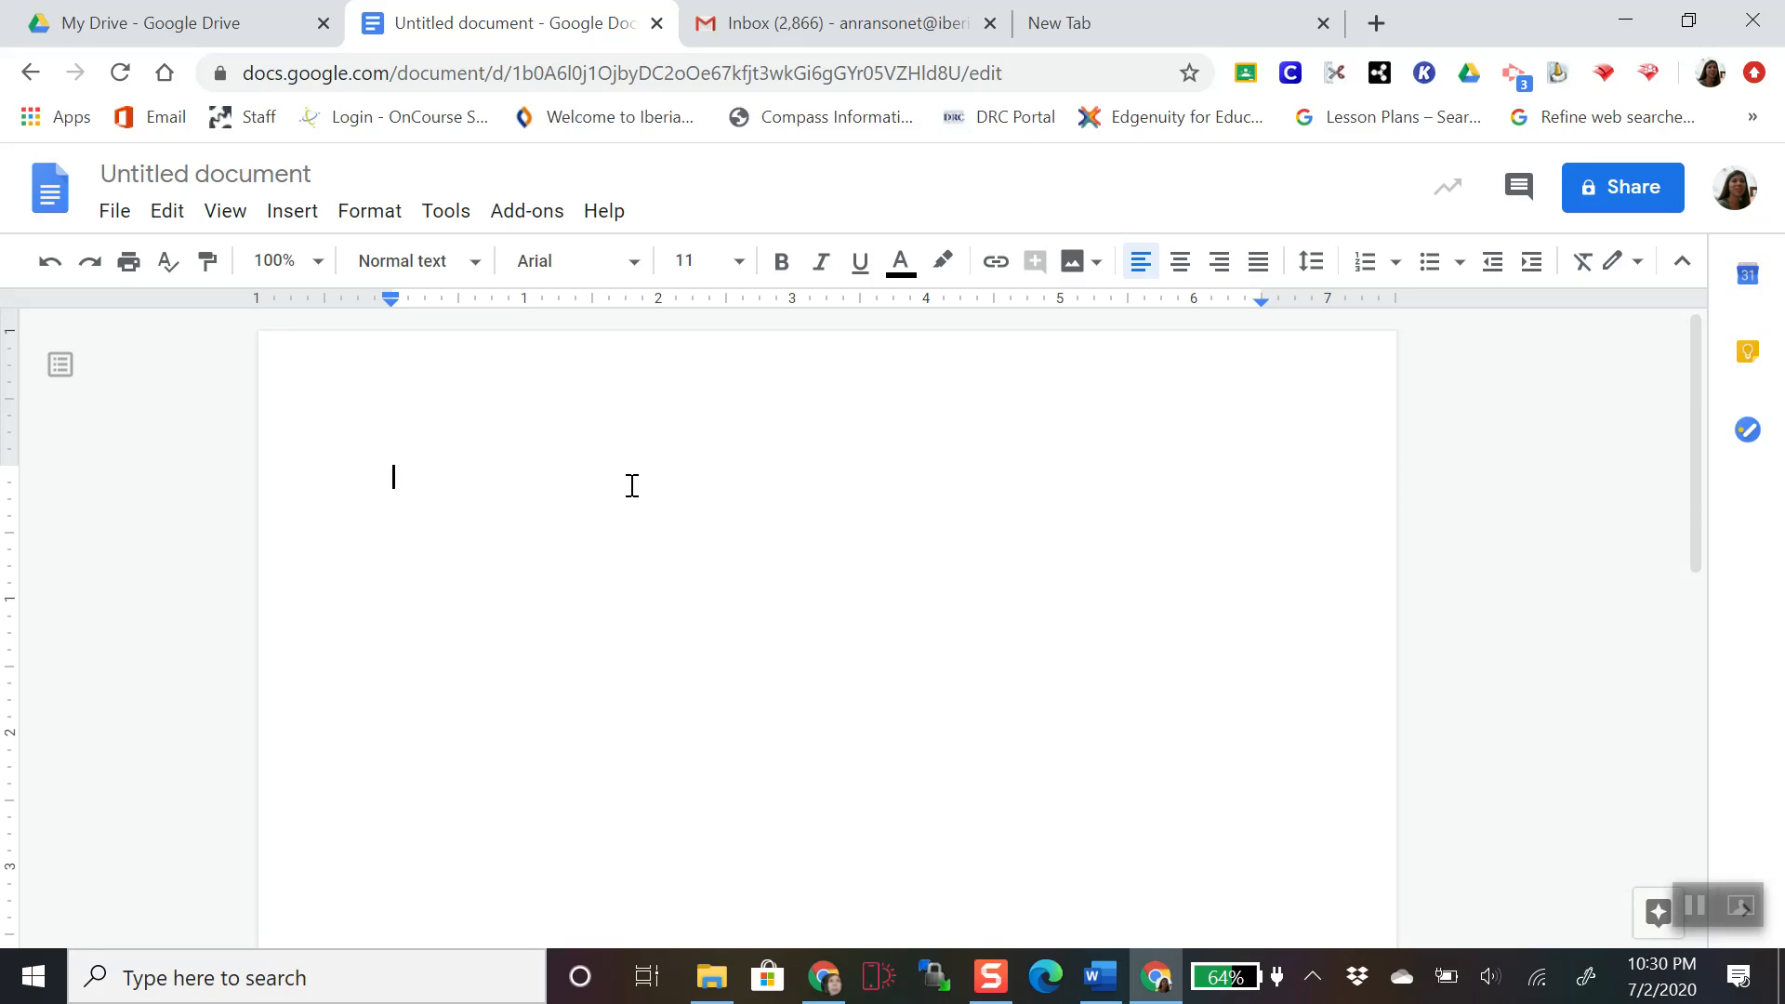
# - Write "Hello here is my sample document" on the first line of the blank document
pyautogui.write('Hello here i')
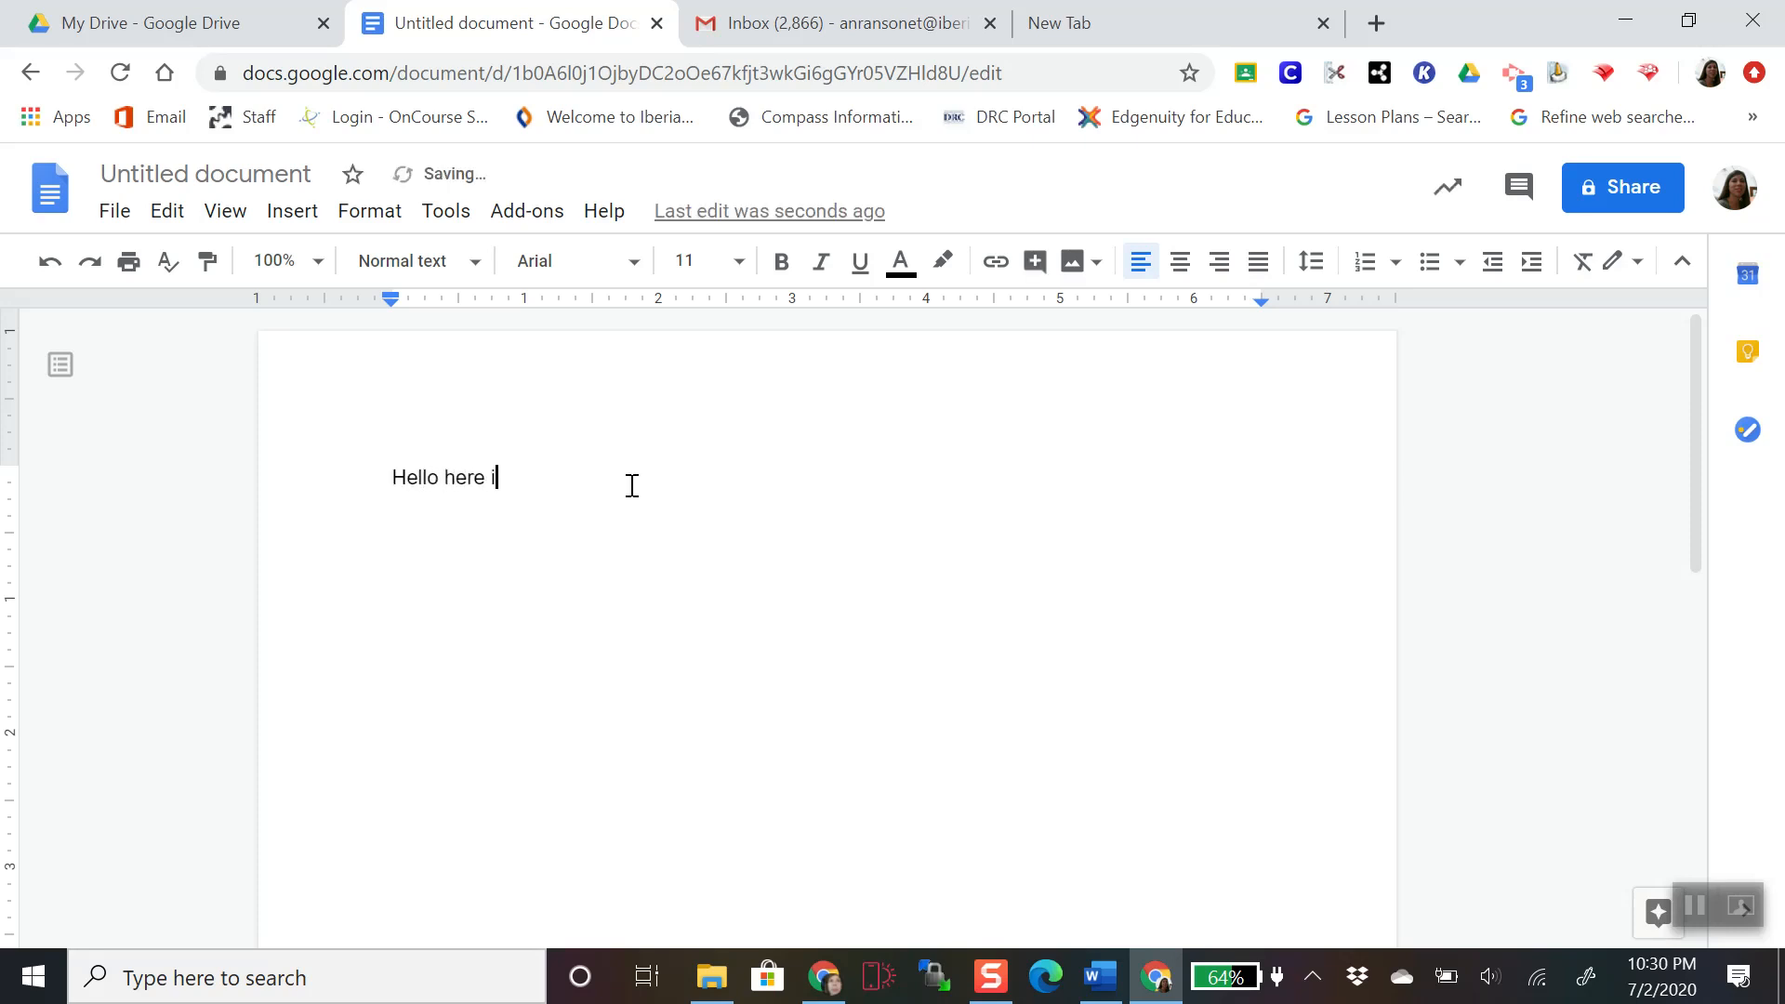
pyautogui.write('s my sample')
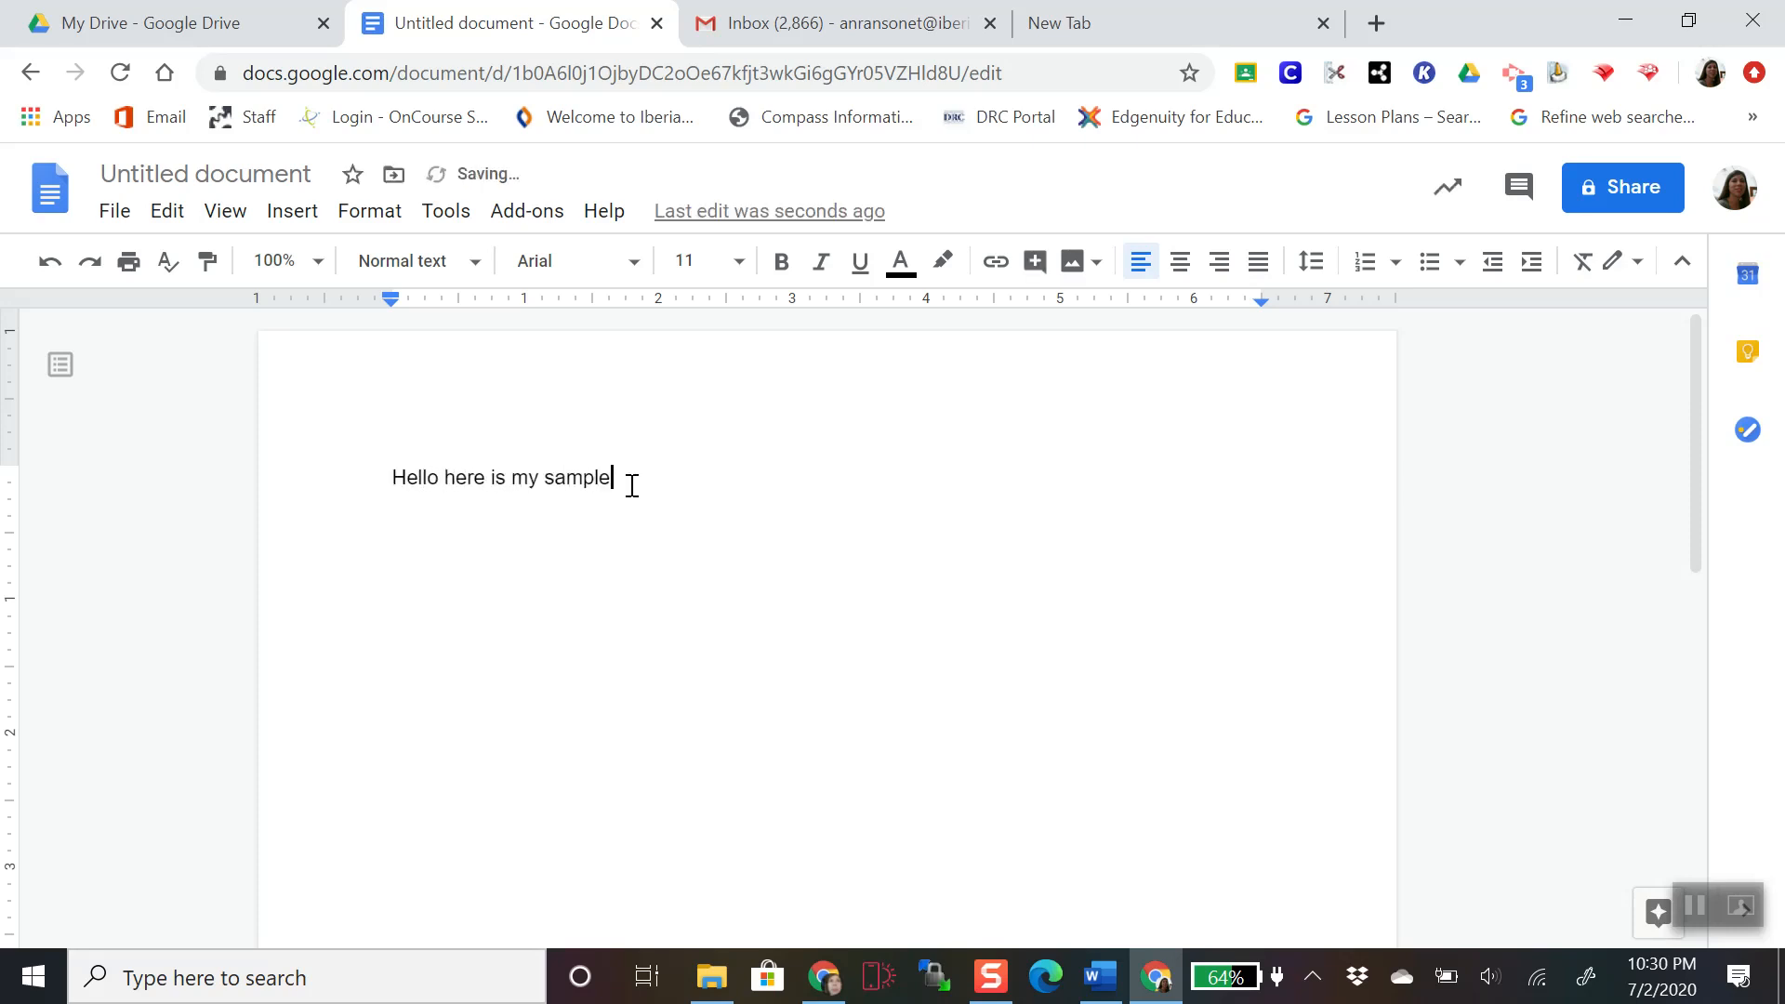
pyautogui.write(' document')
# - Rename the document as "sample document"
pyautogui.click(244, 177)
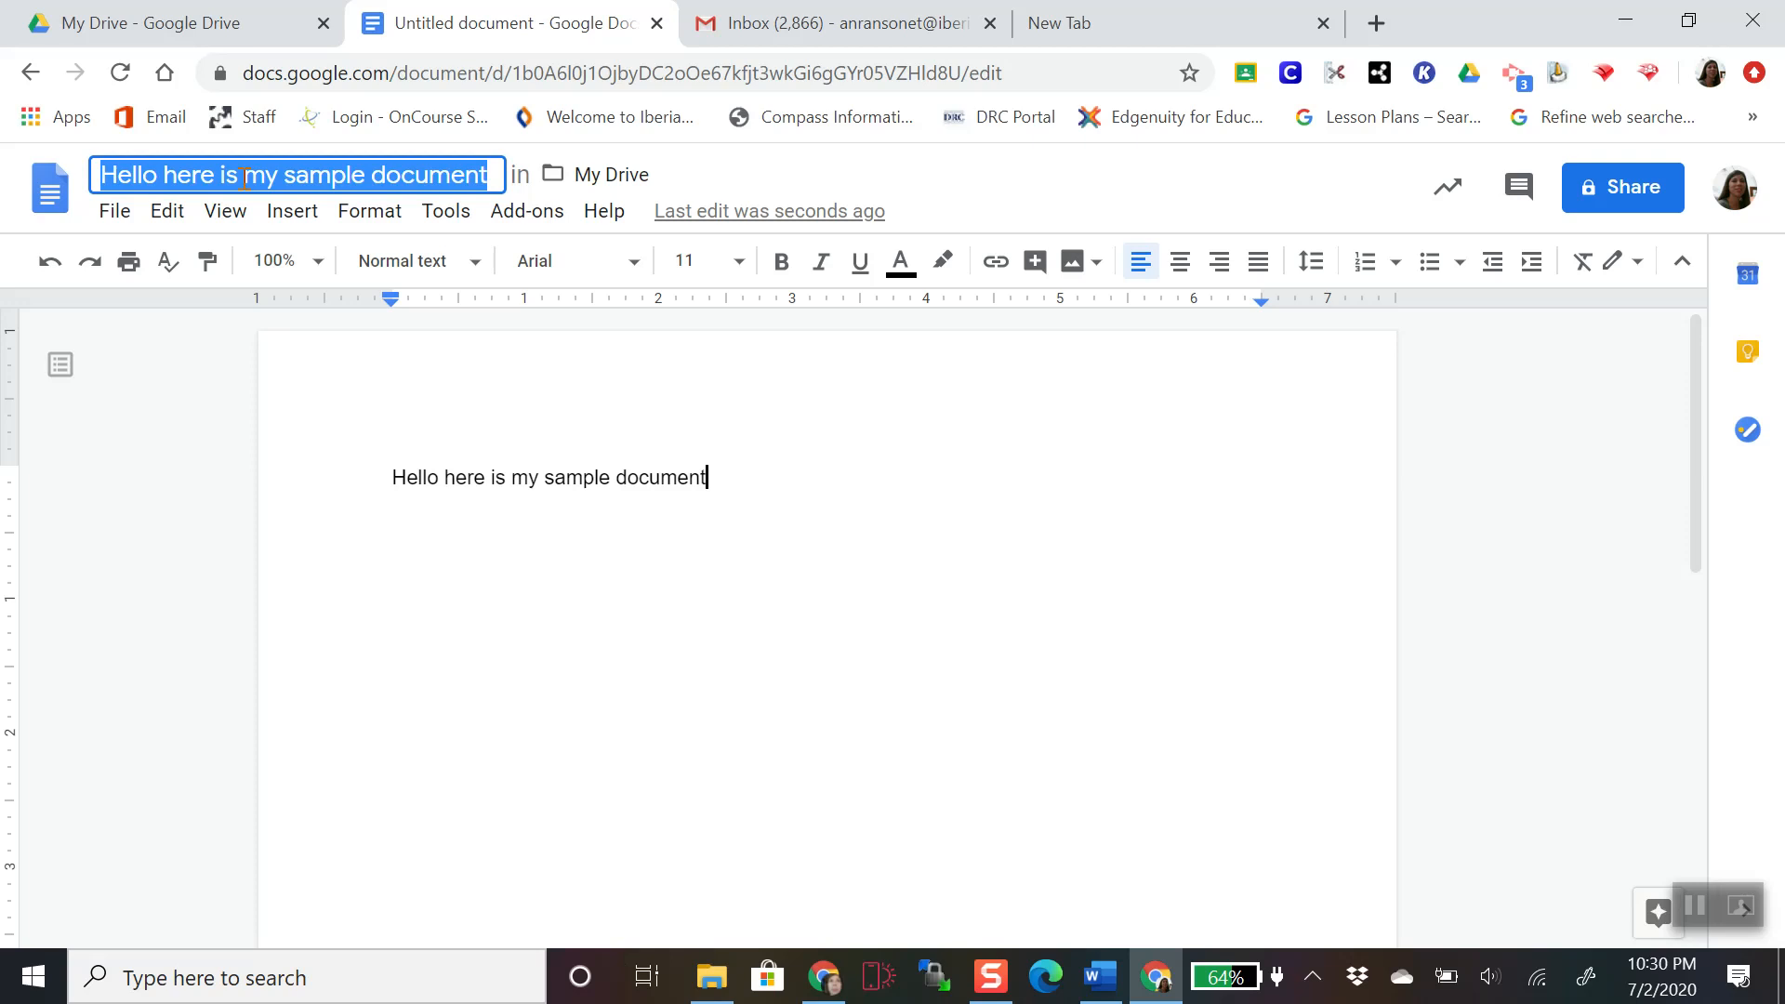
pyautogui.write('sample')
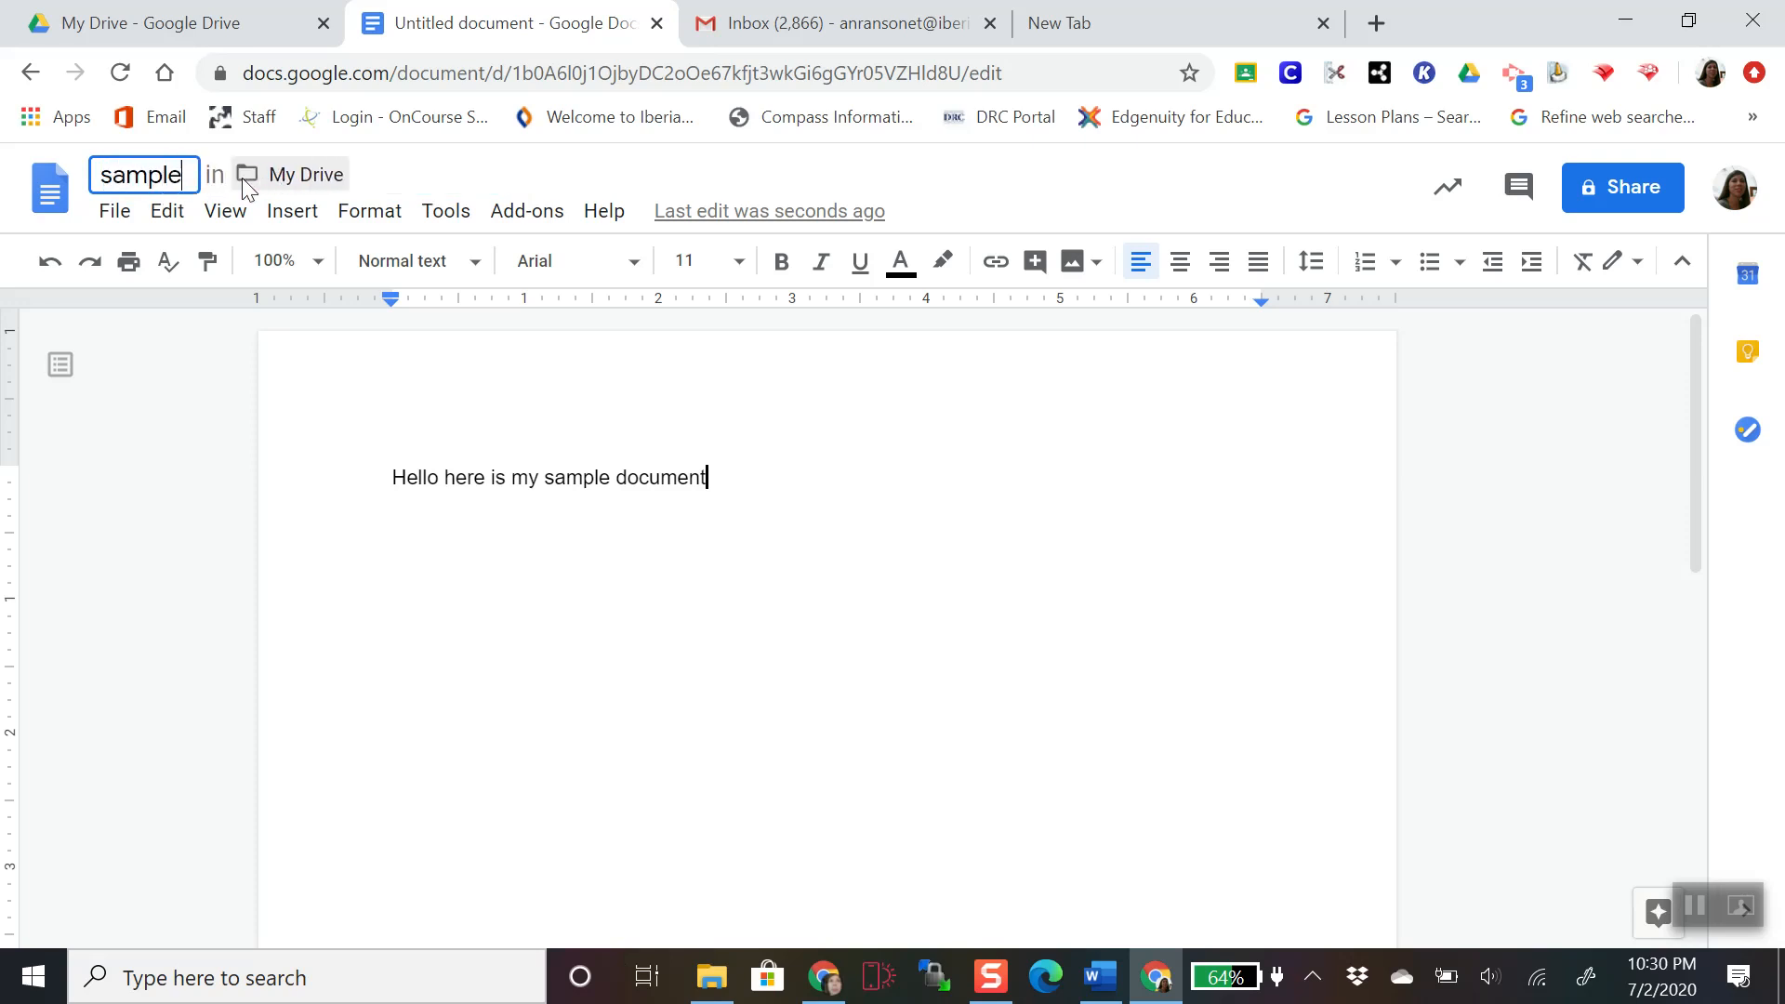
pyautogui.write(' document')
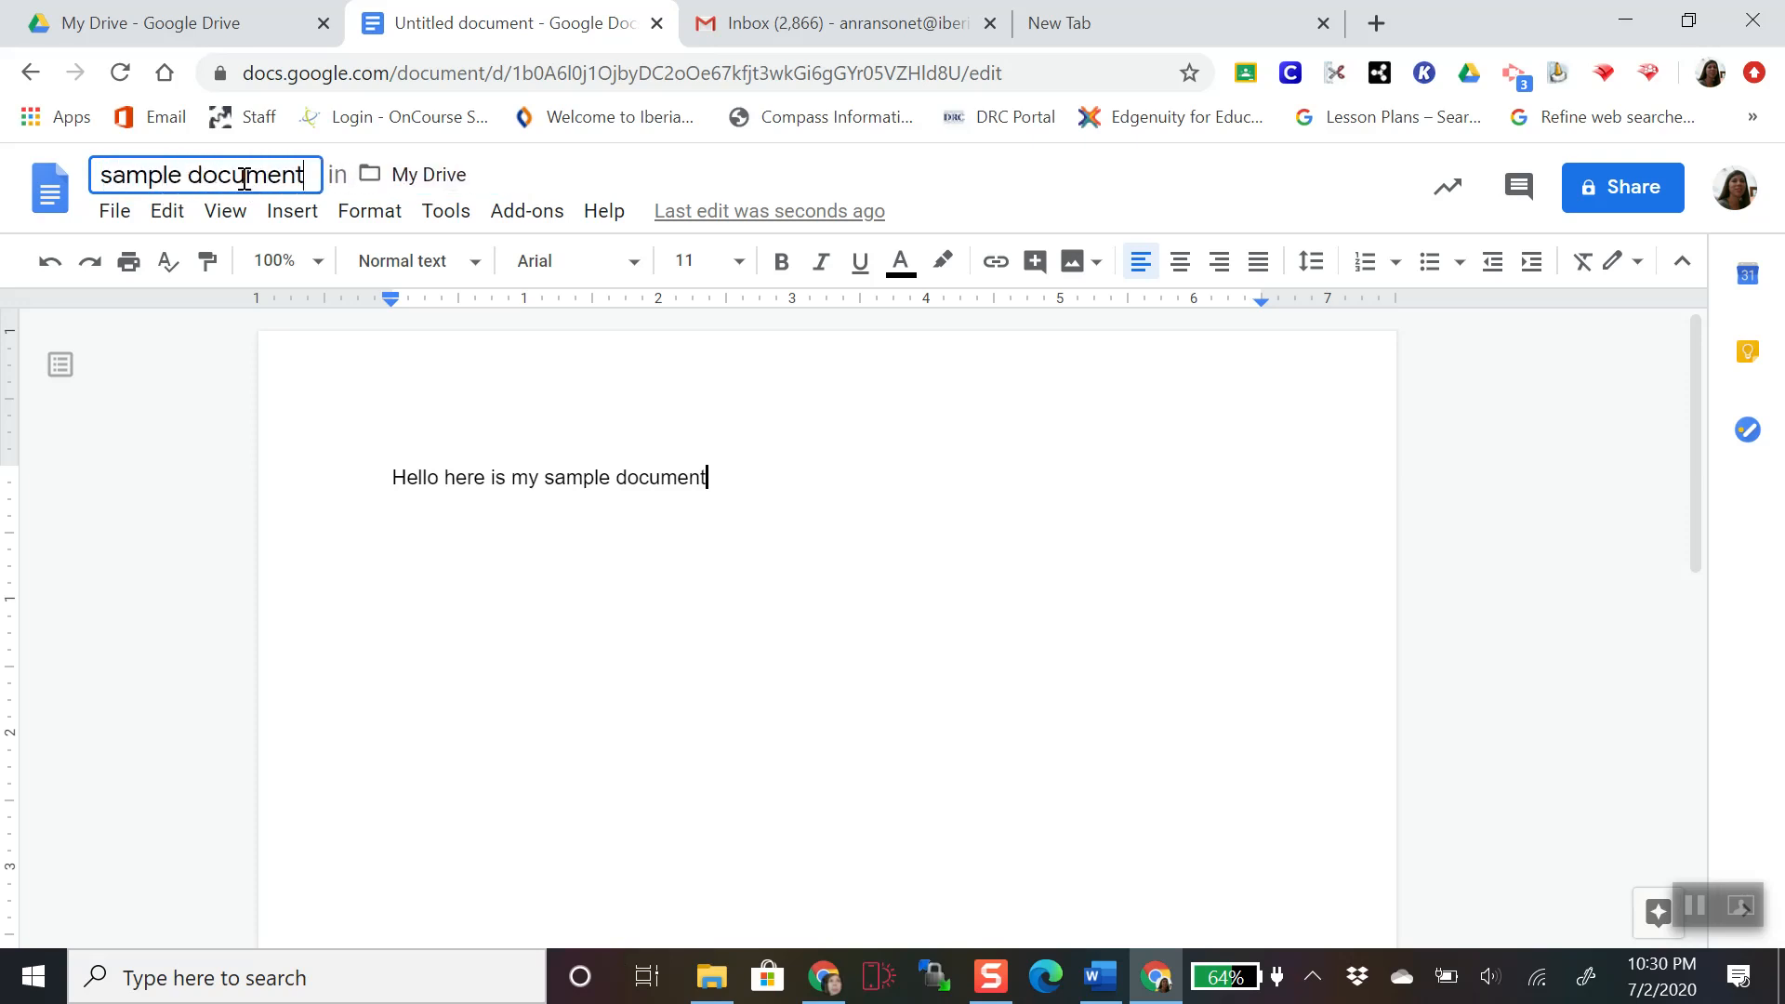
pyautogui.press('Return')
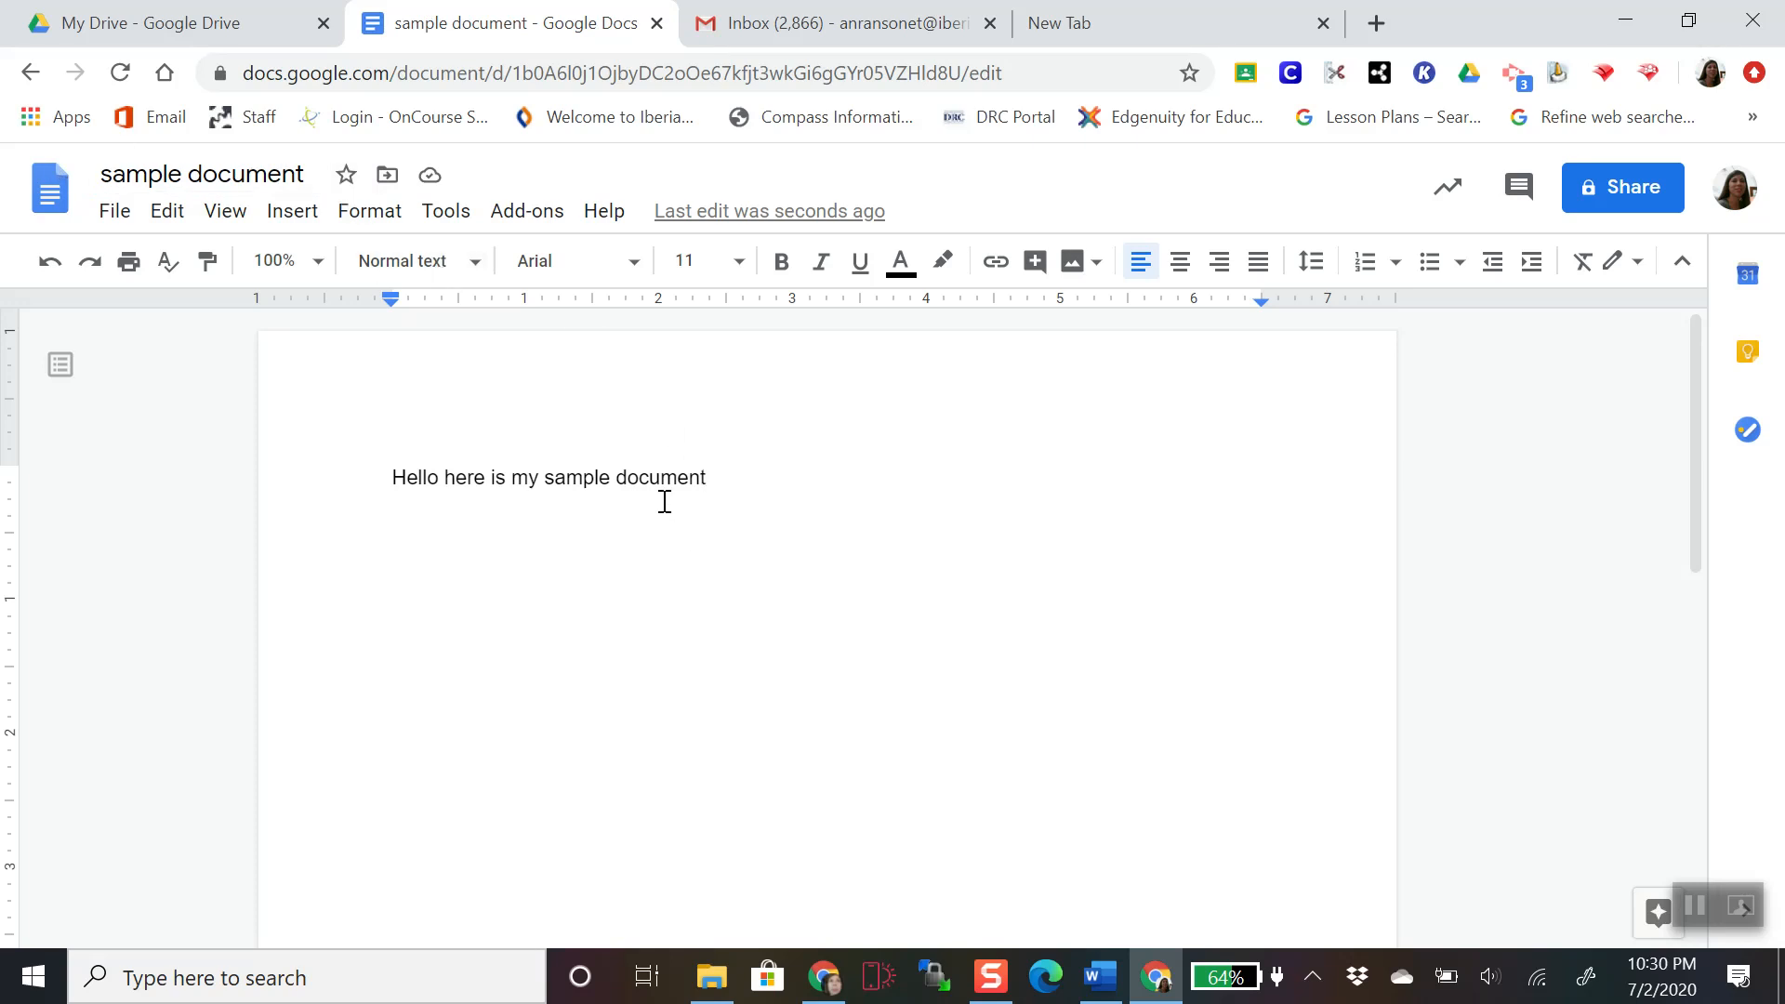
# - Share the document with the contact's Gmail address as Editor with notification, accepting sharing outside the organization
pyautogui.click(1628, 189)
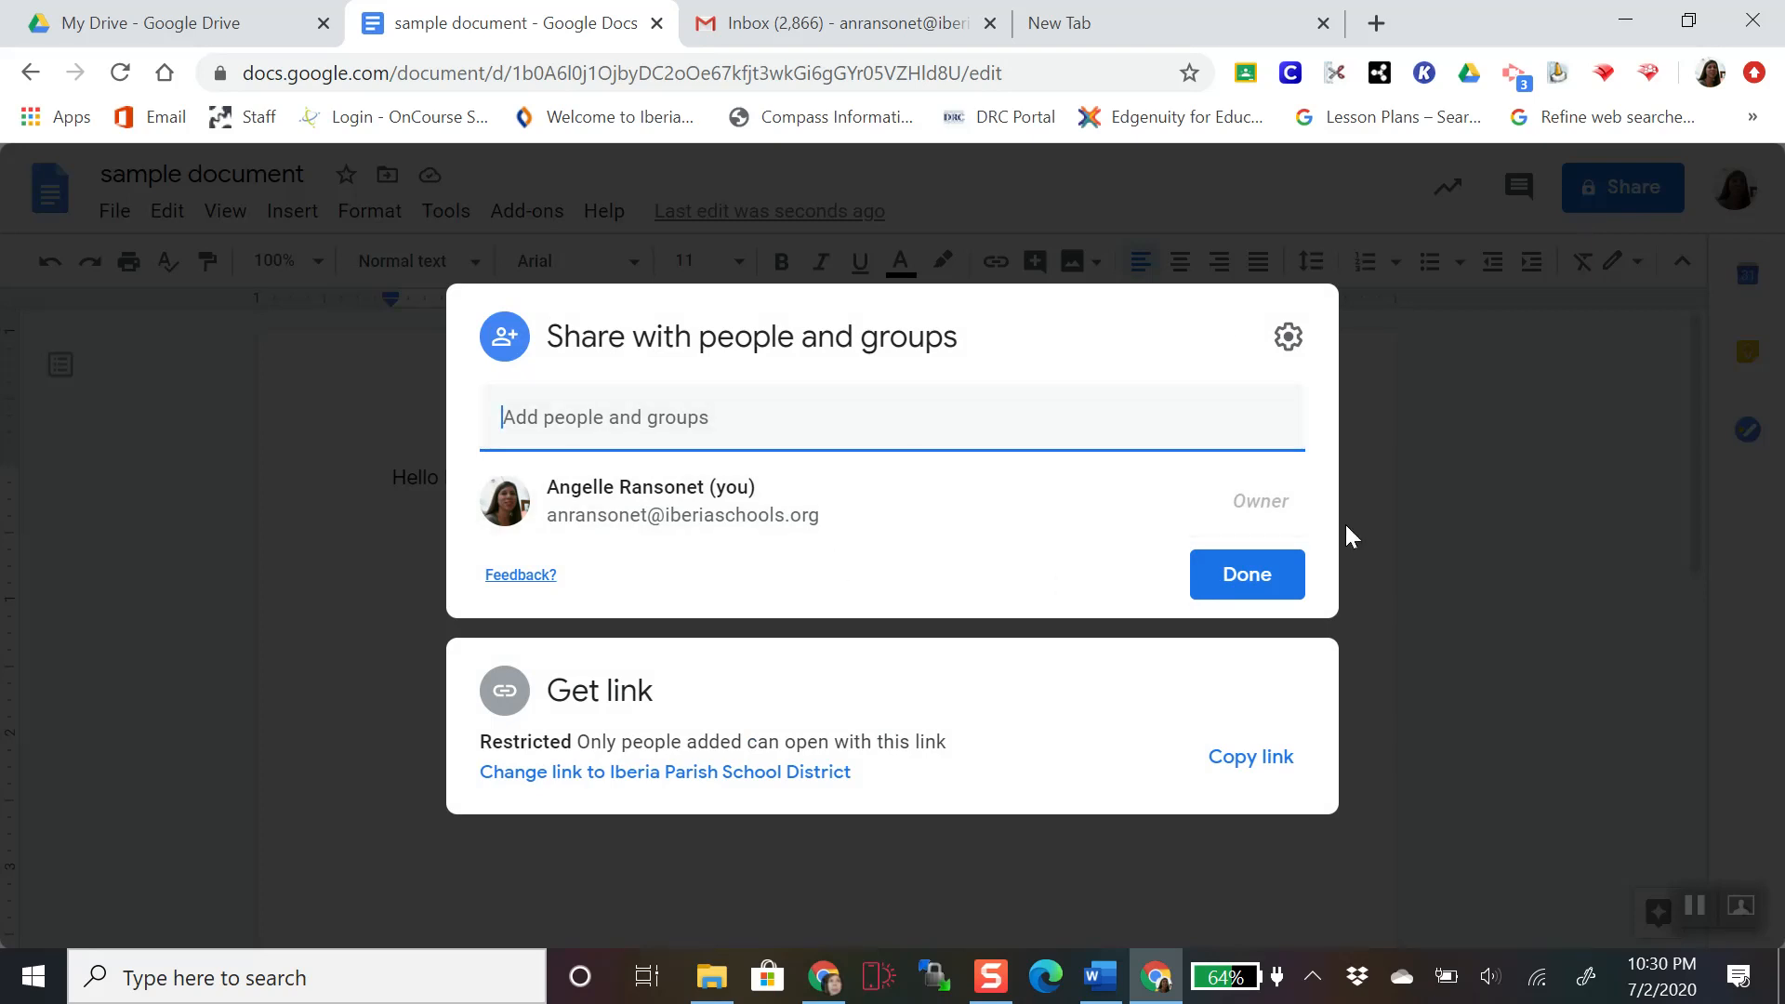
pyautogui.write('angell')
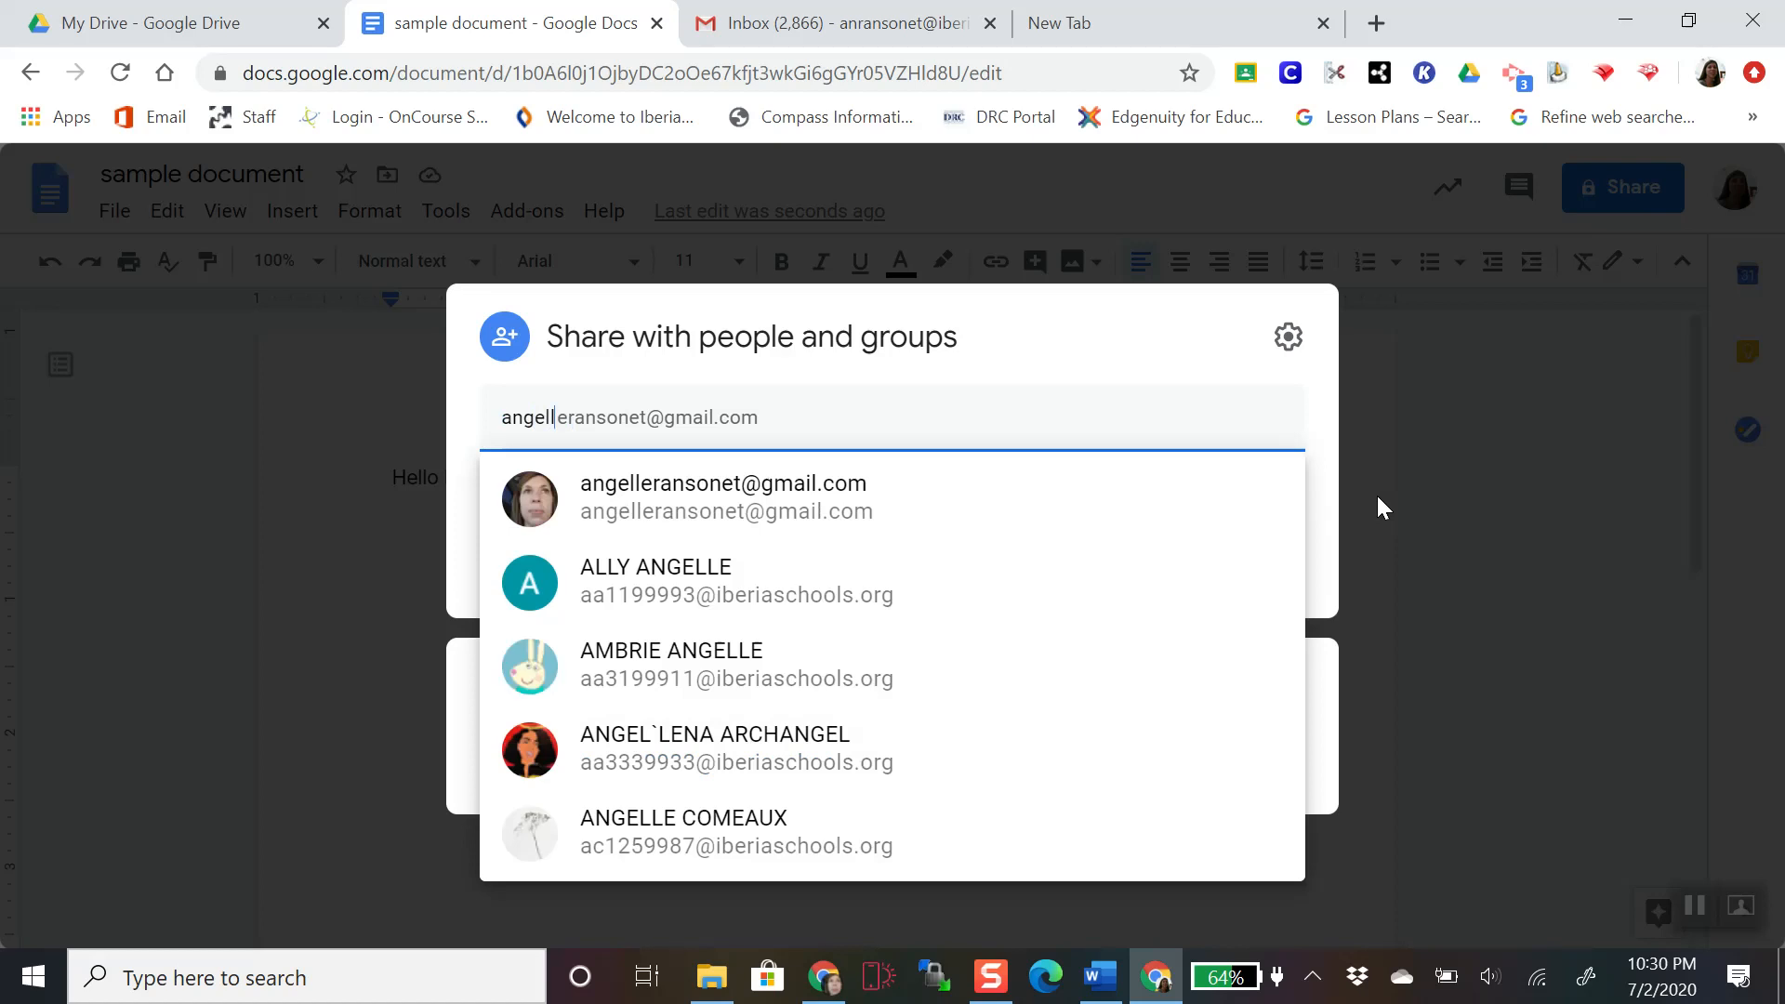
pyautogui.click(941, 521)
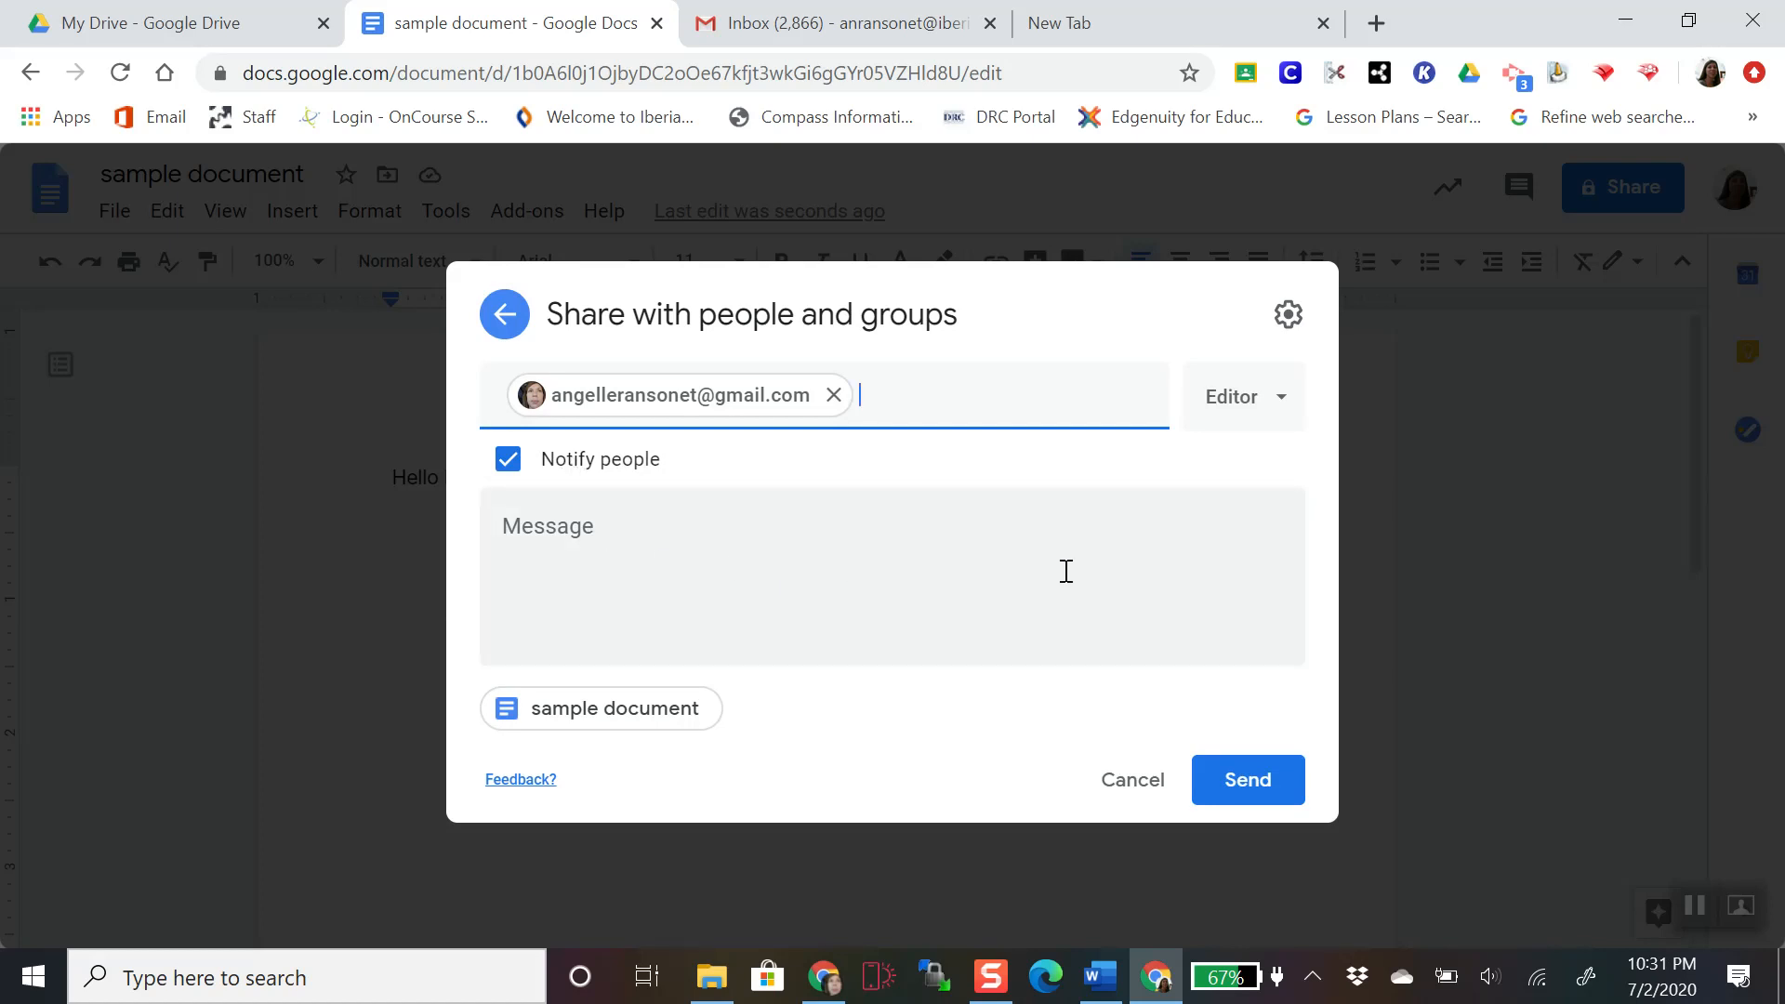
pyautogui.click(1271, 405)
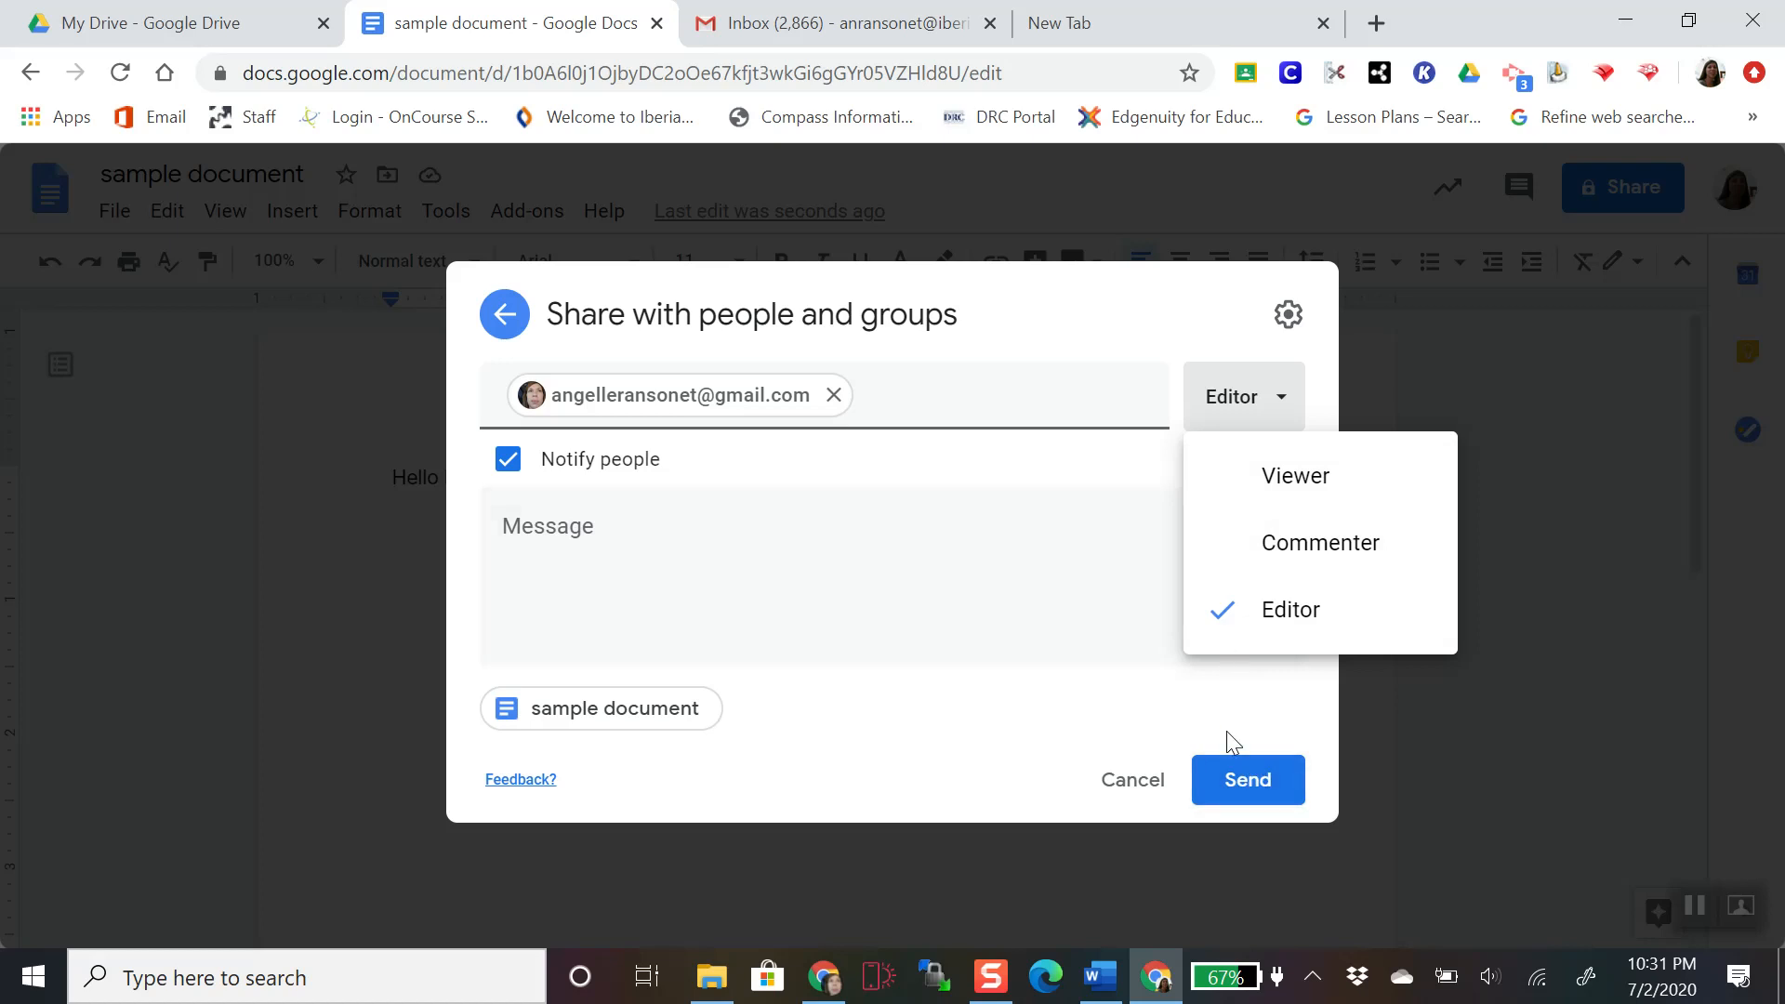
pyautogui.click(1233, 783)
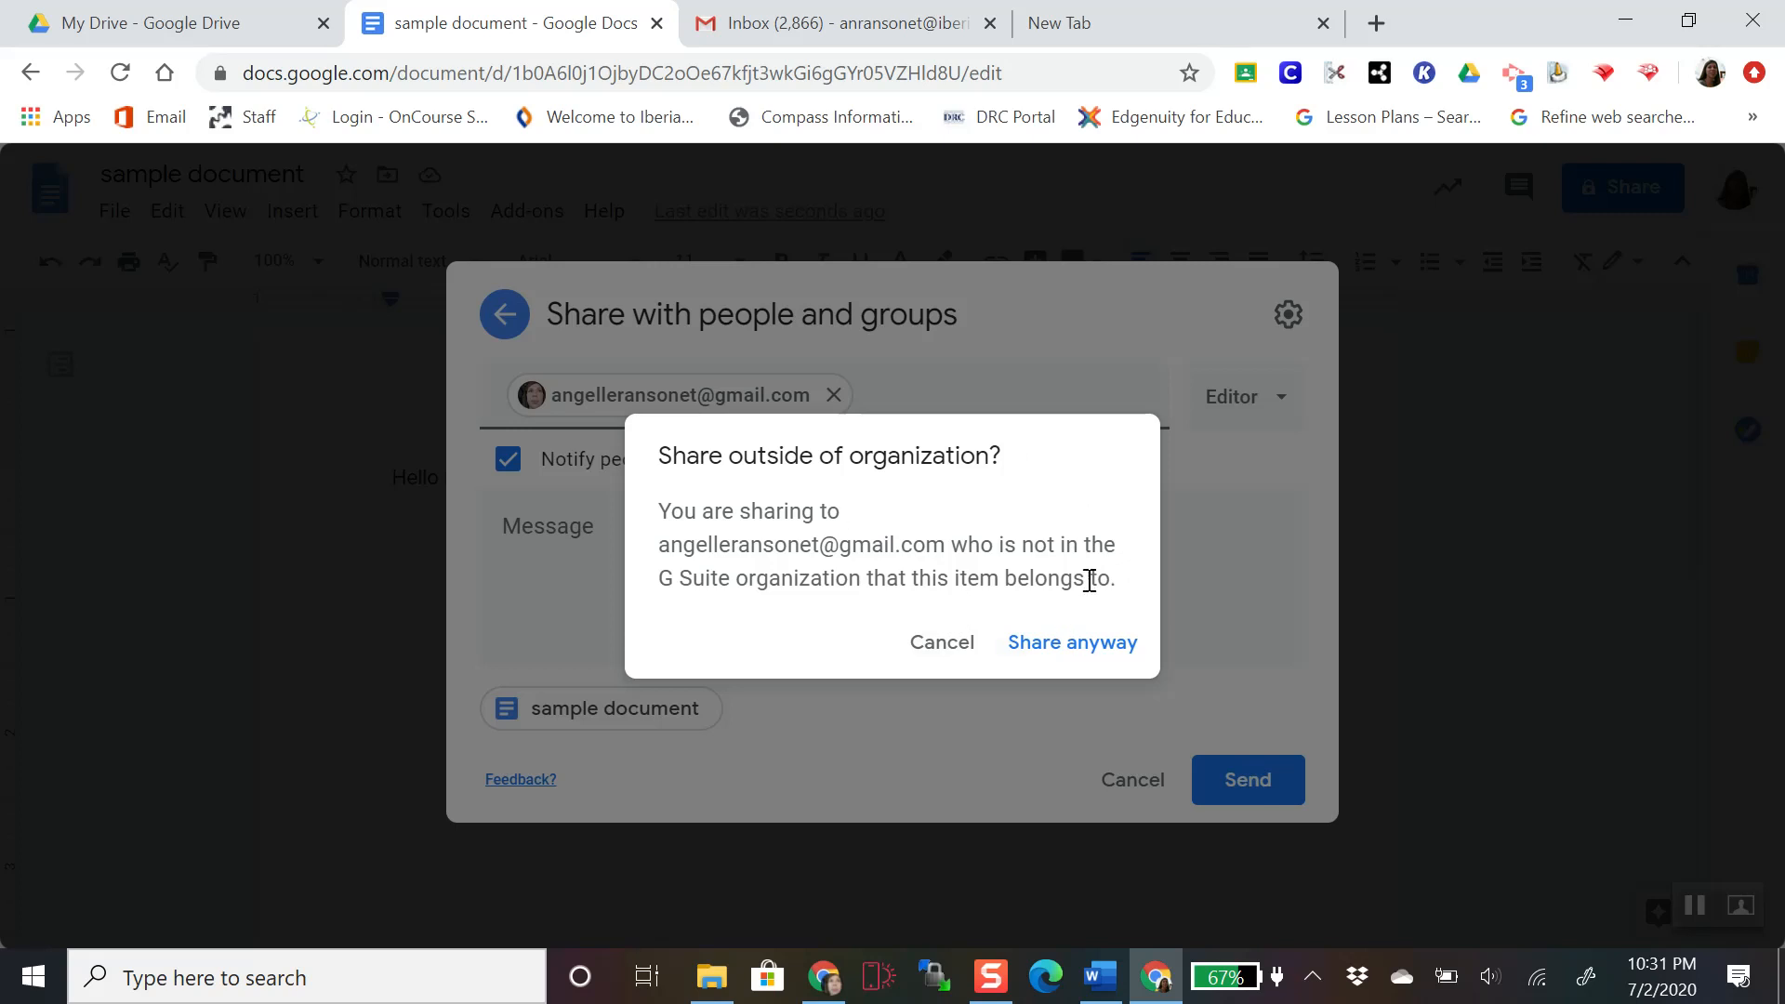
pyautogui.click(1072, 645)
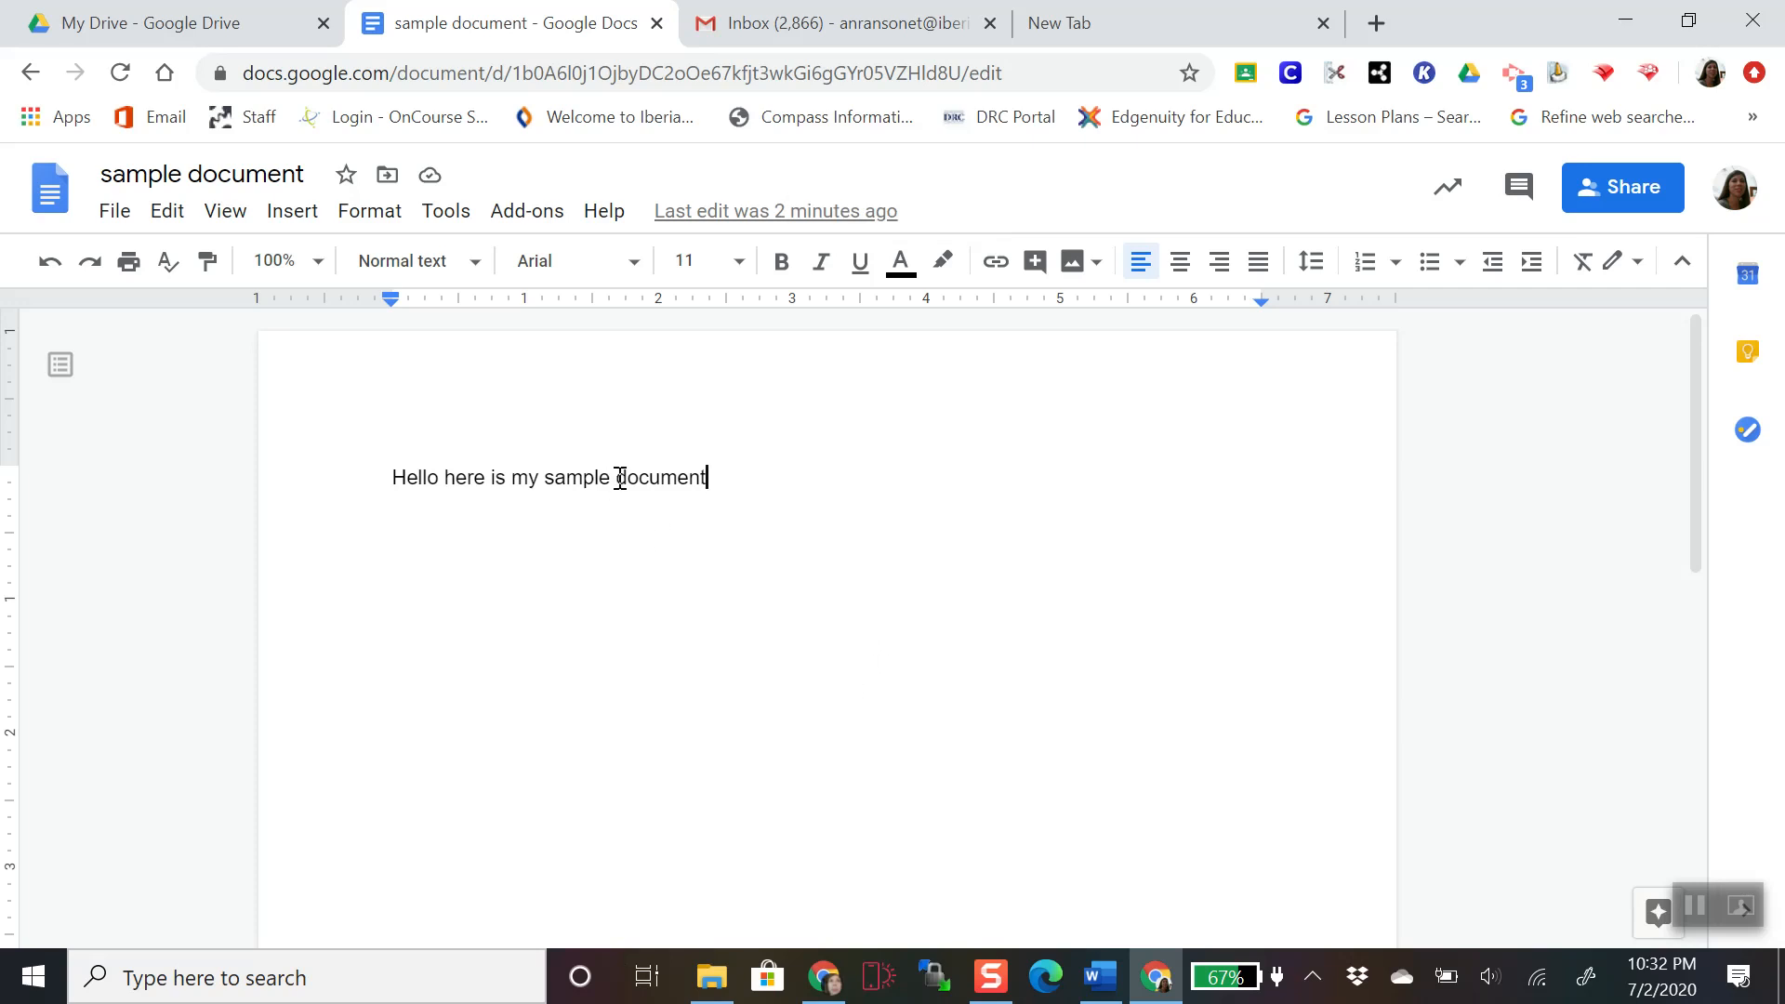
# - Start a comment on the word "document" with the text "great job!" and a new line below it
pyautogui.moveTo(618, 480); pyautogui.dragTo(708, 487)
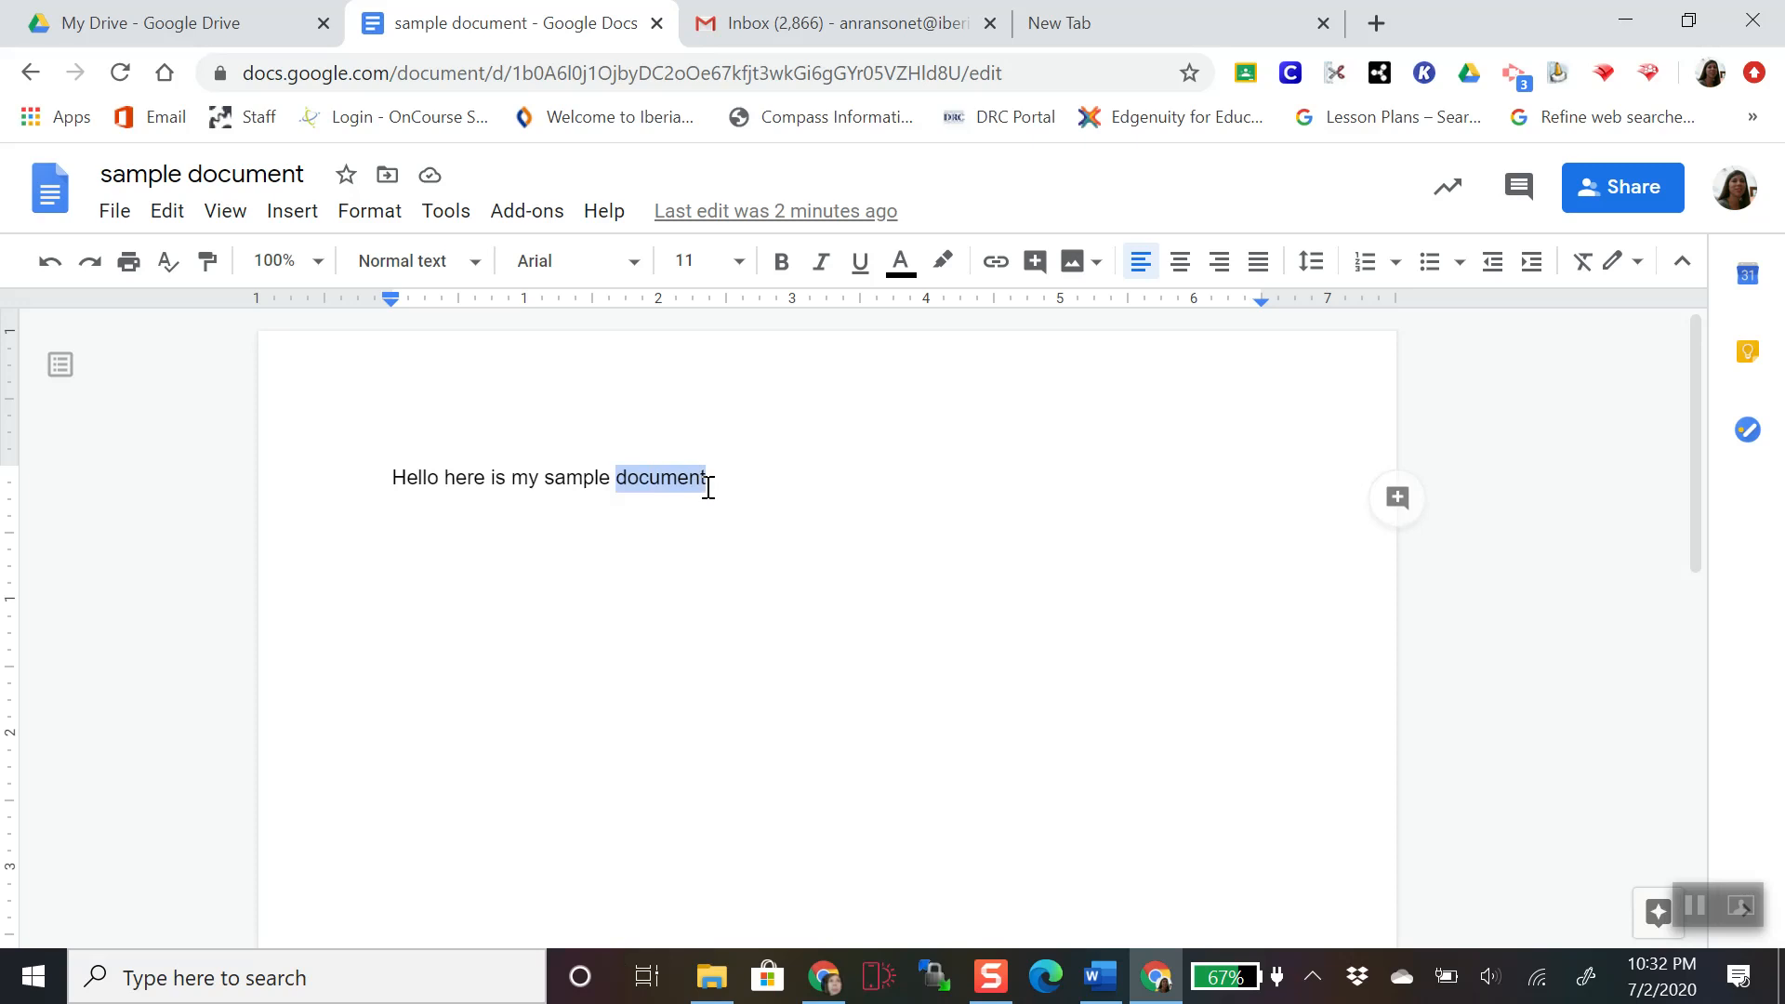
pyautogui.click(305, 218)
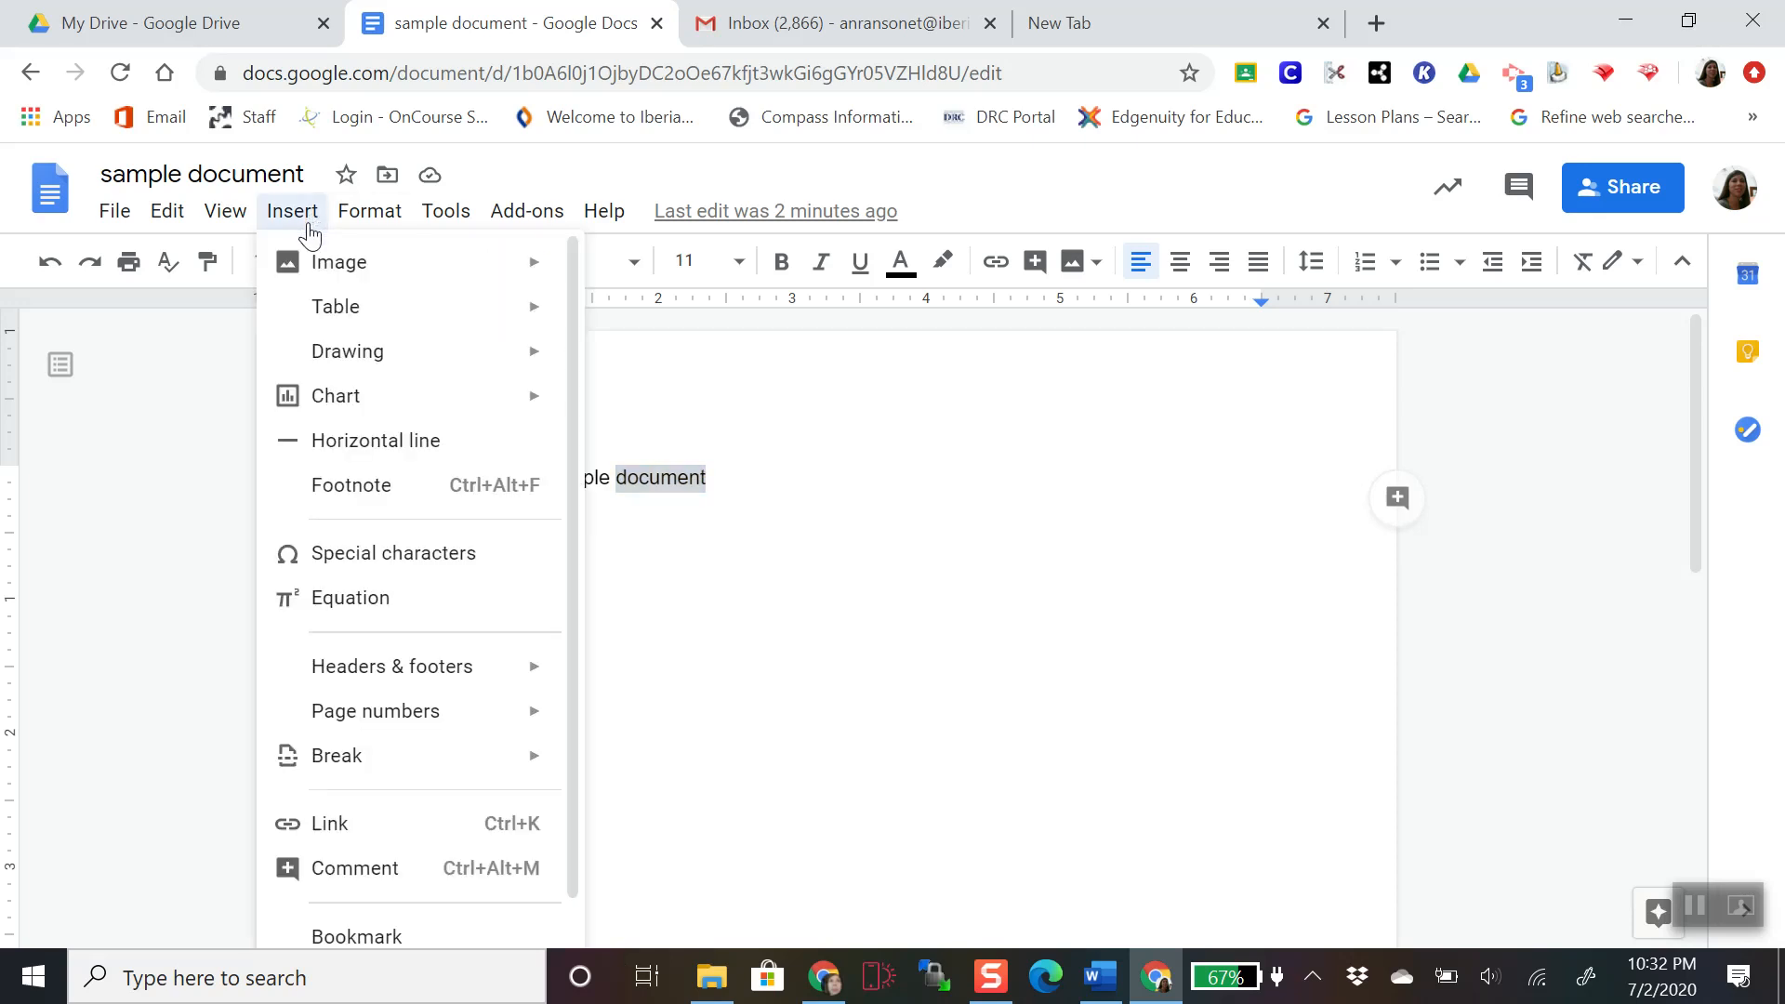
pyautogui.click(372, 867)
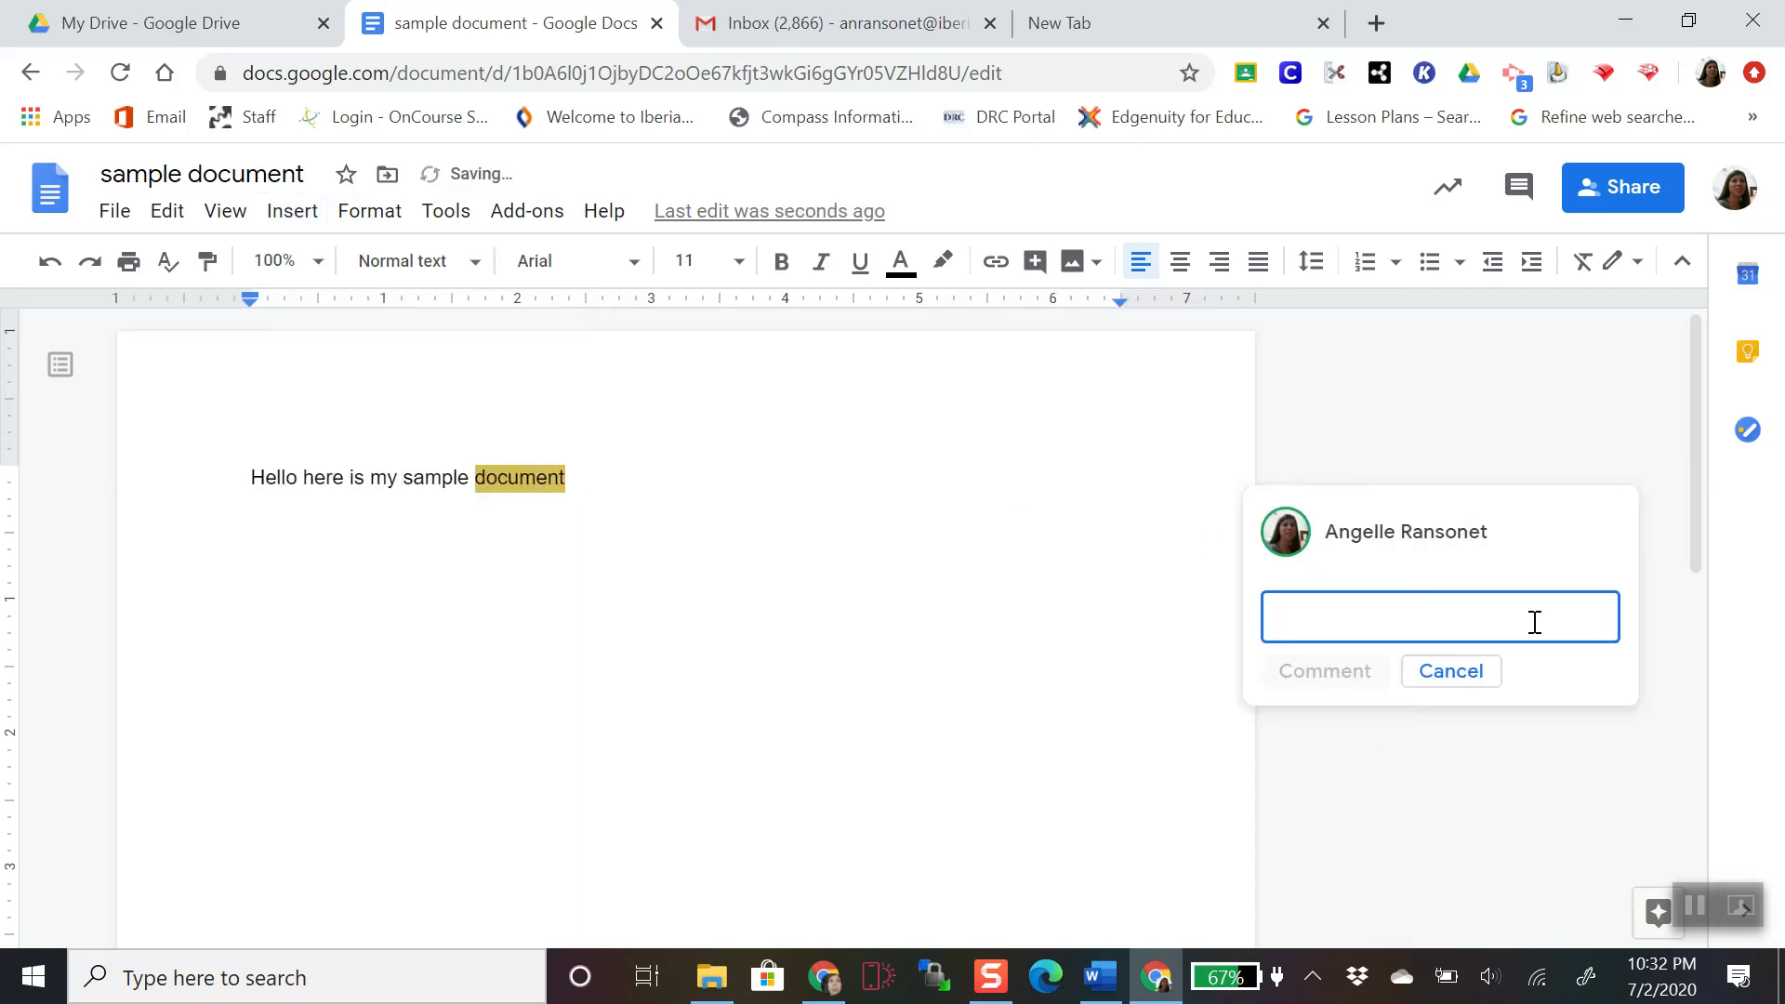
pyautogui.write('great job')
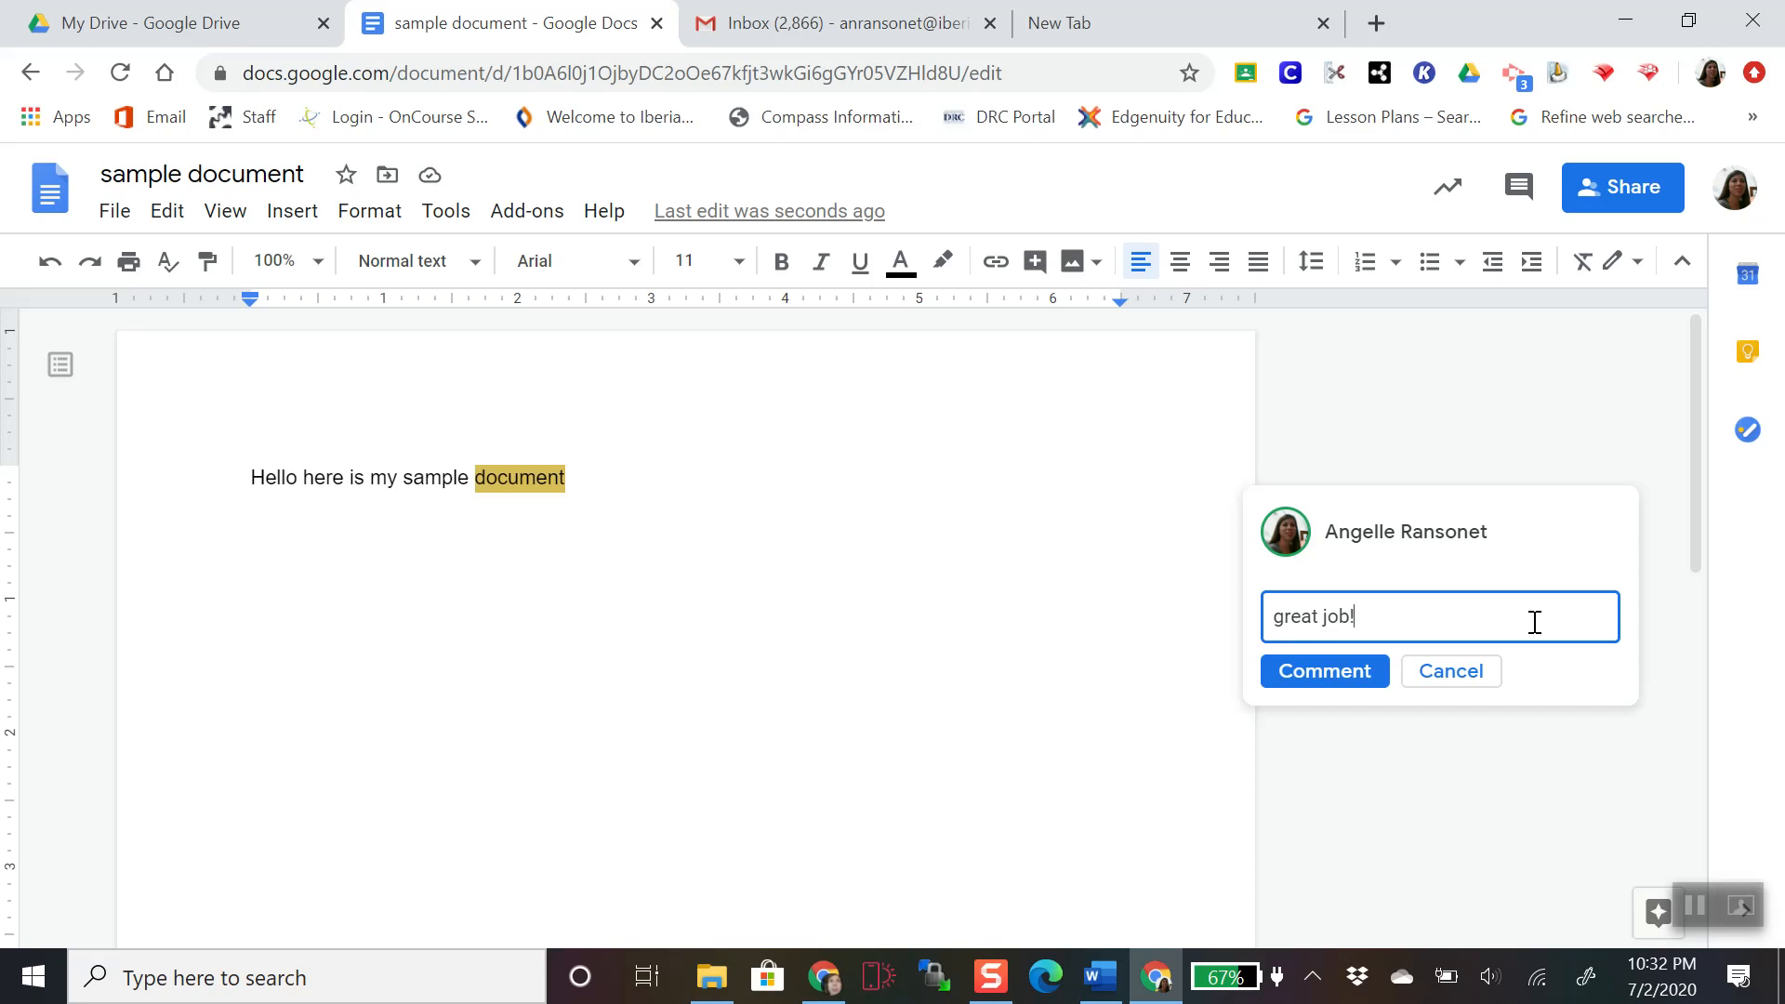
pyautogui.write('!')
pyautogui.press('Return')
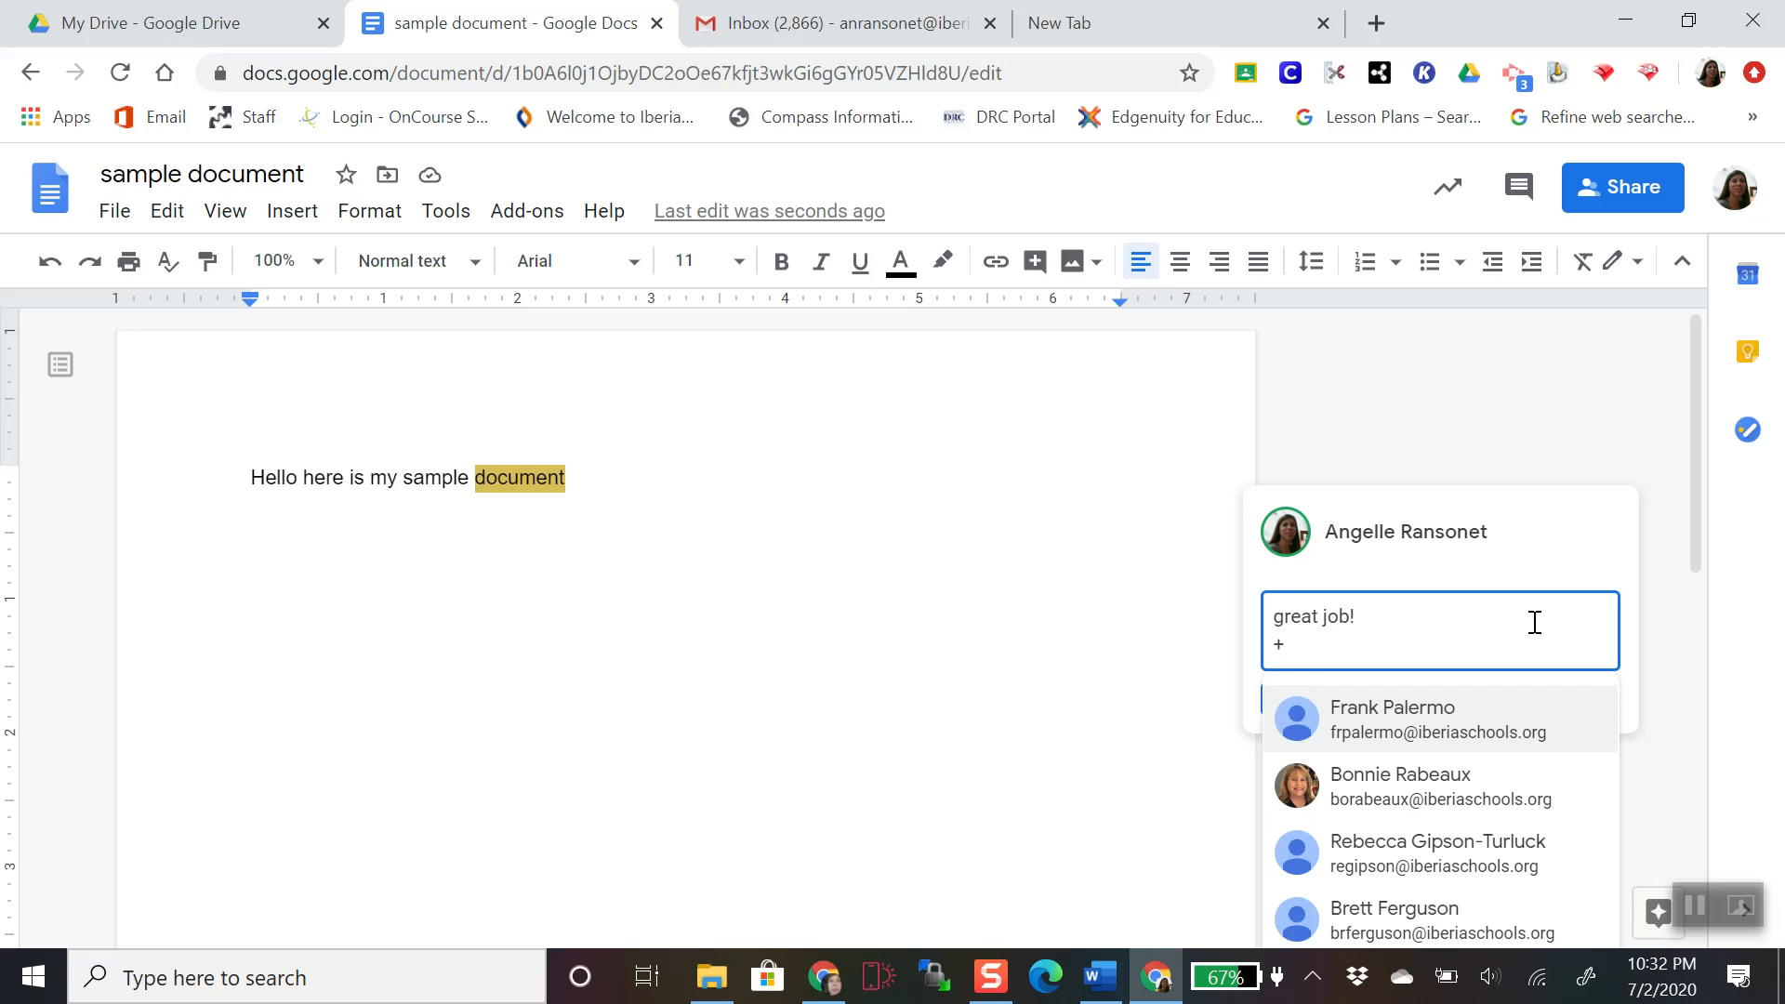
# - Mention the contact's Gmail address with a + in the comment and assign the comment to that person
pyautogui.write('angelle')
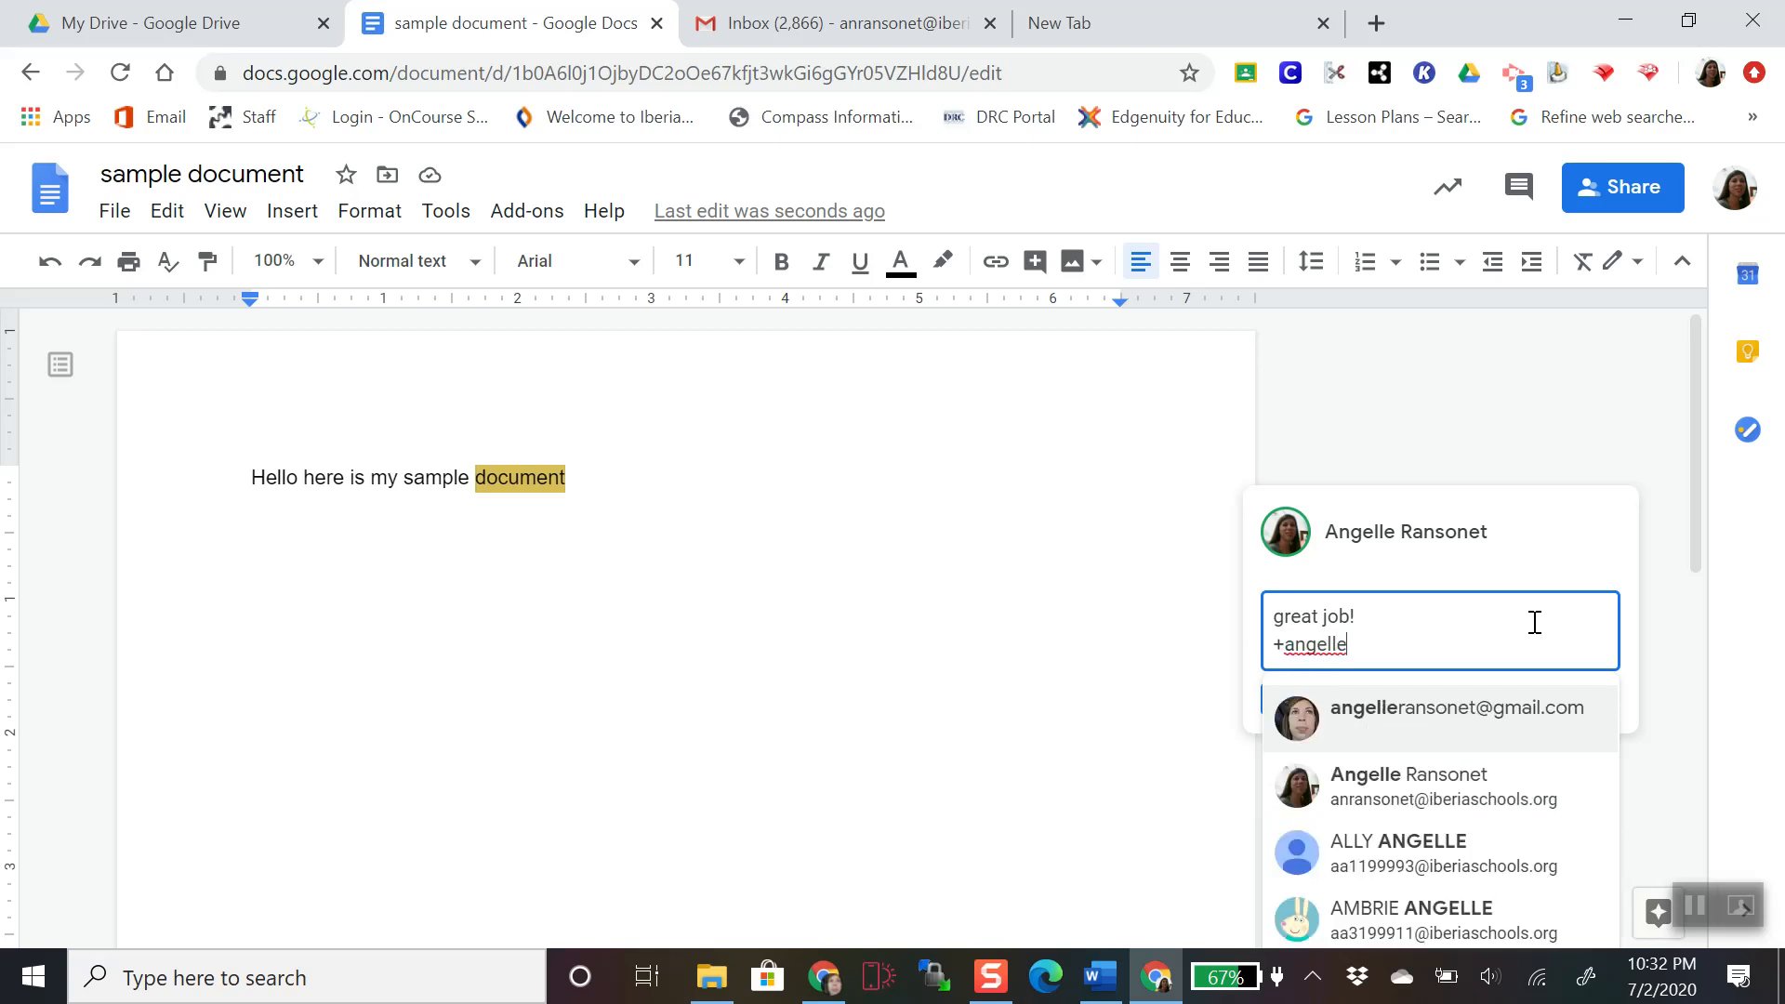
pyautogui.click(1494, 724)
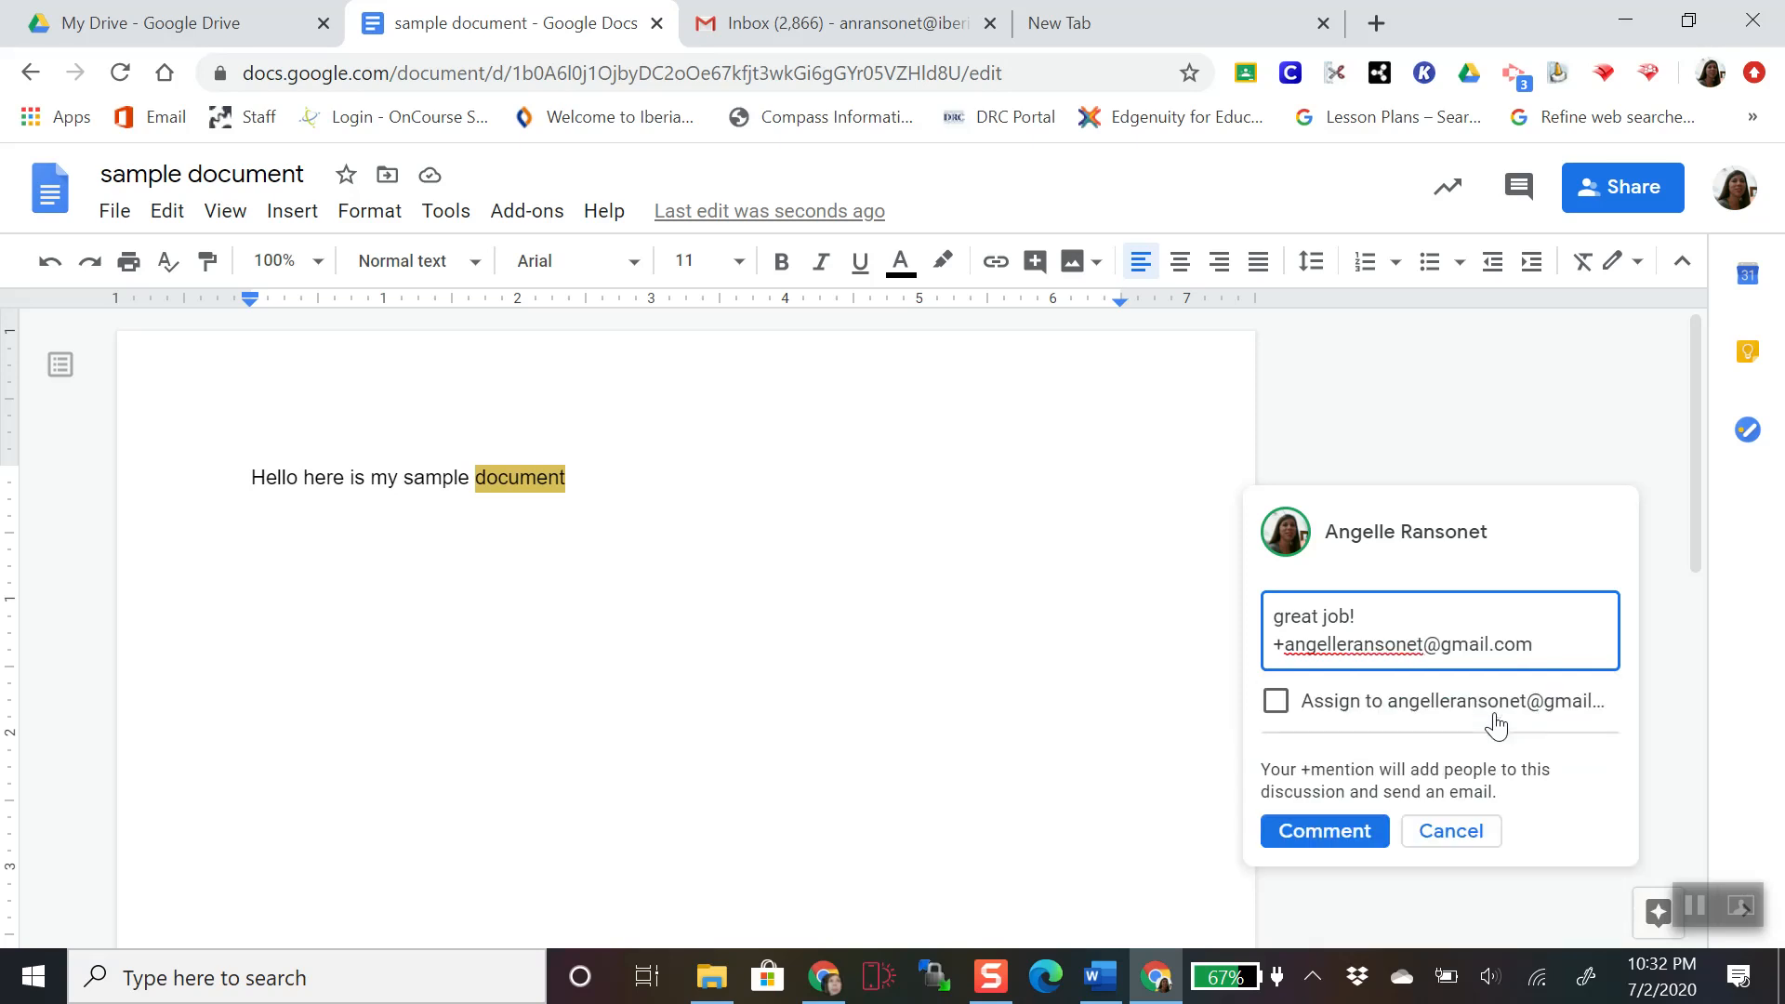
pyautogui.click(1274, 704)
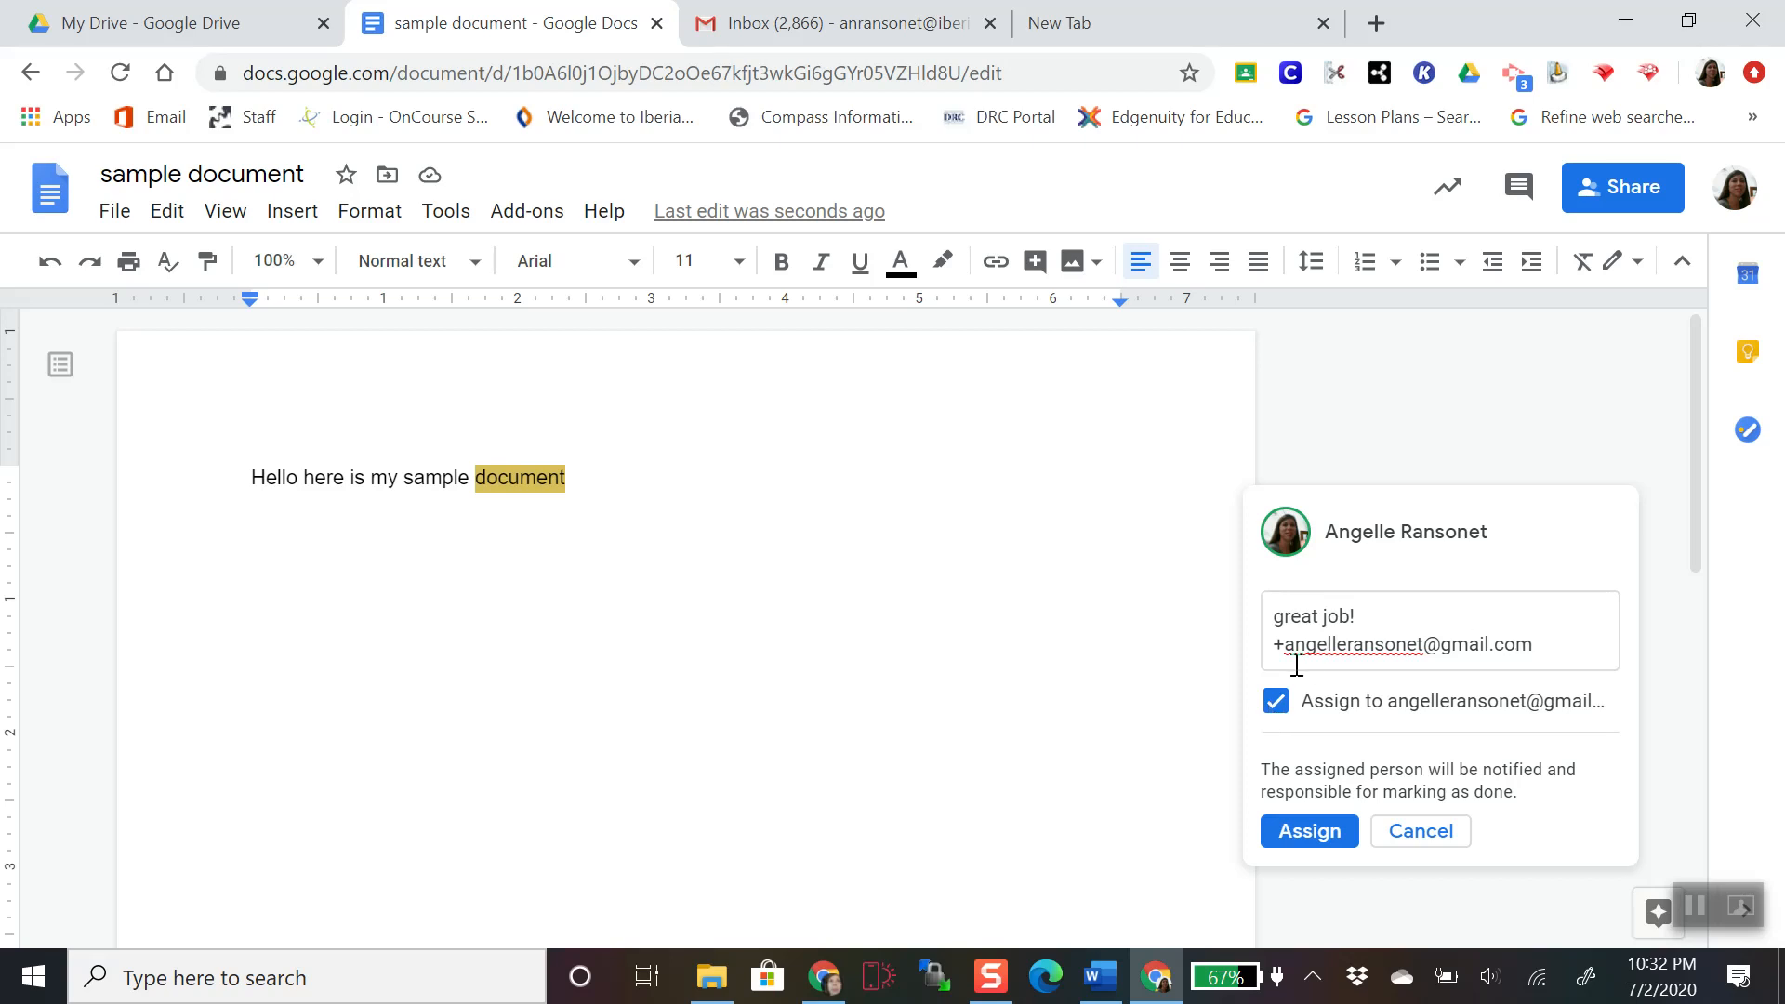
pyautogui.click(1310, 833)
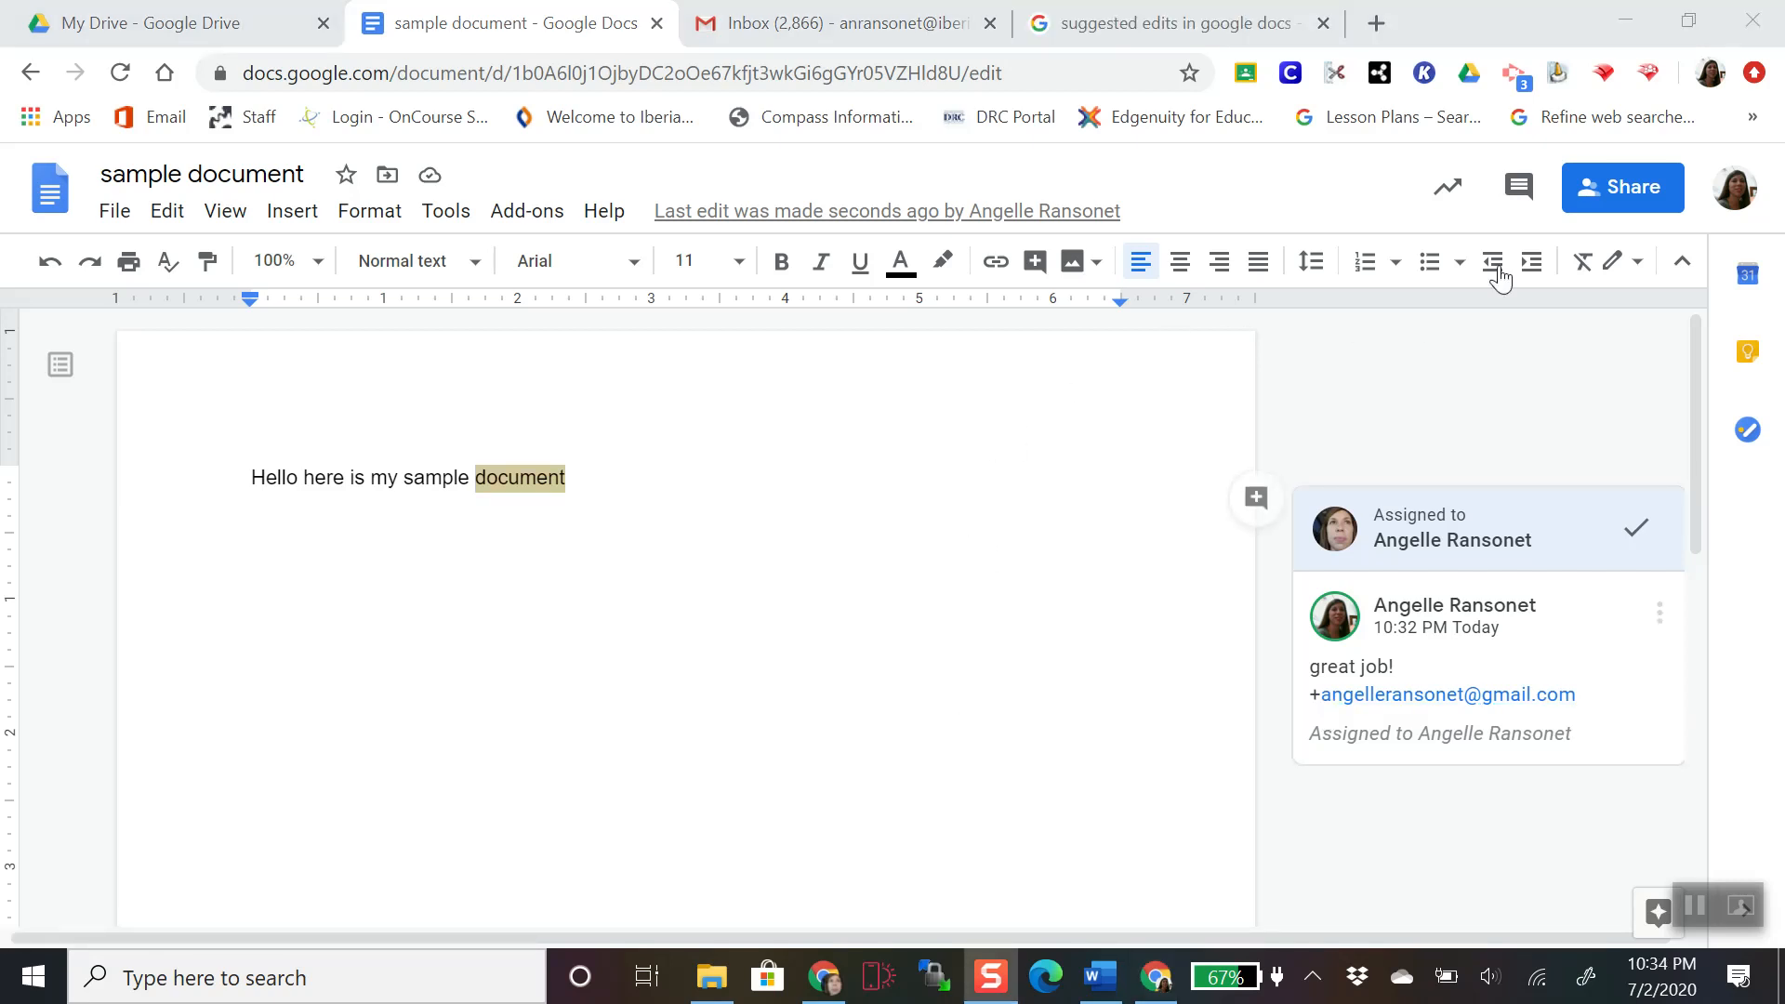
# - Mark the assigned comment on the word "document" as done in the comment history and close the history
pyautogui.click(1518, 194)
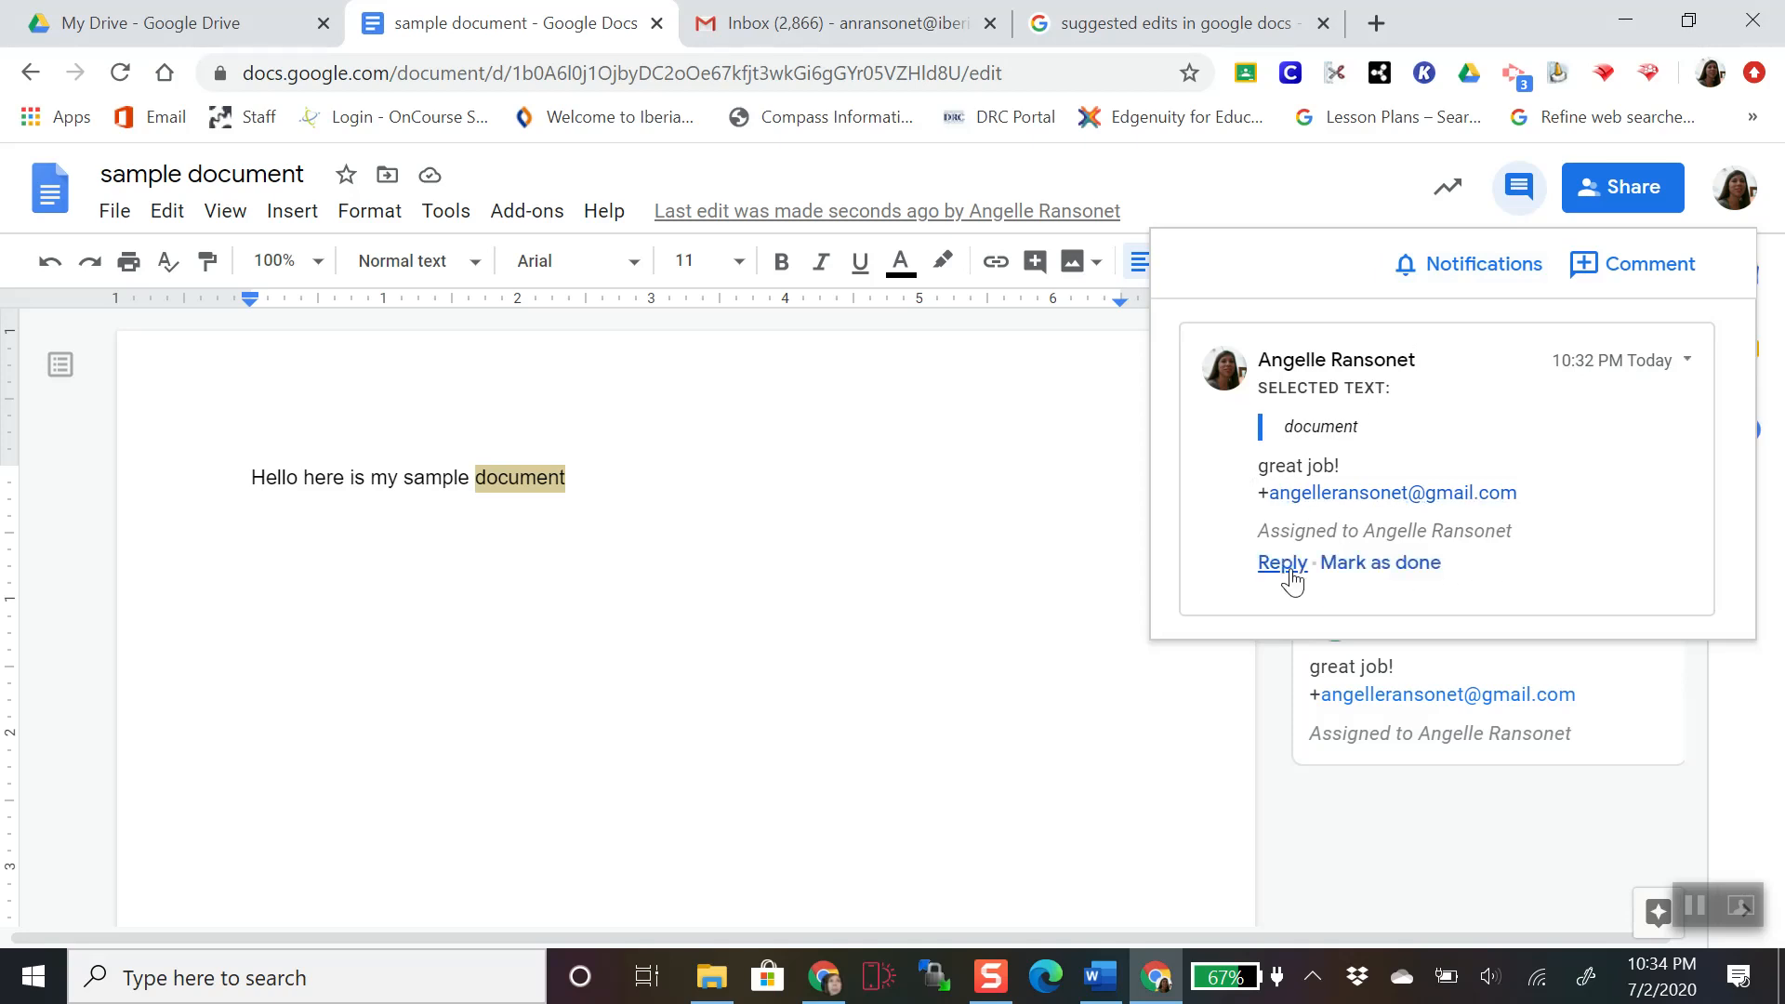
pyautogui.click(1380, 564)
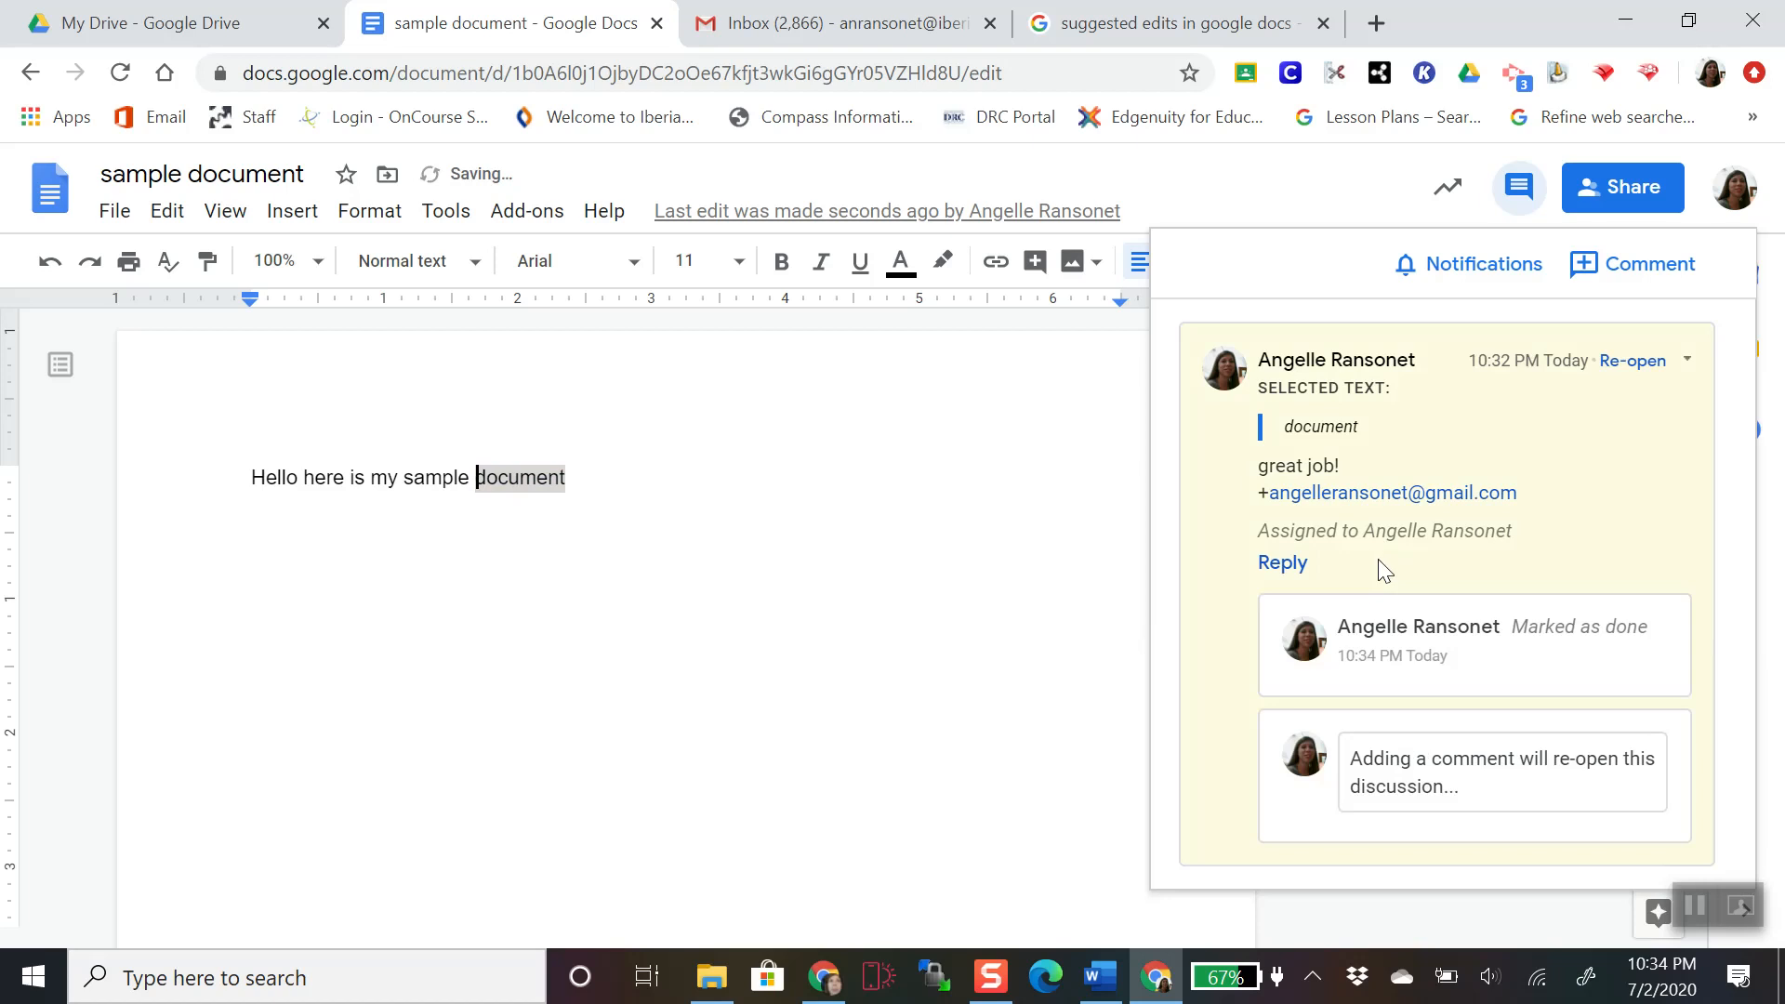
pyautogui.click(1518, 195)
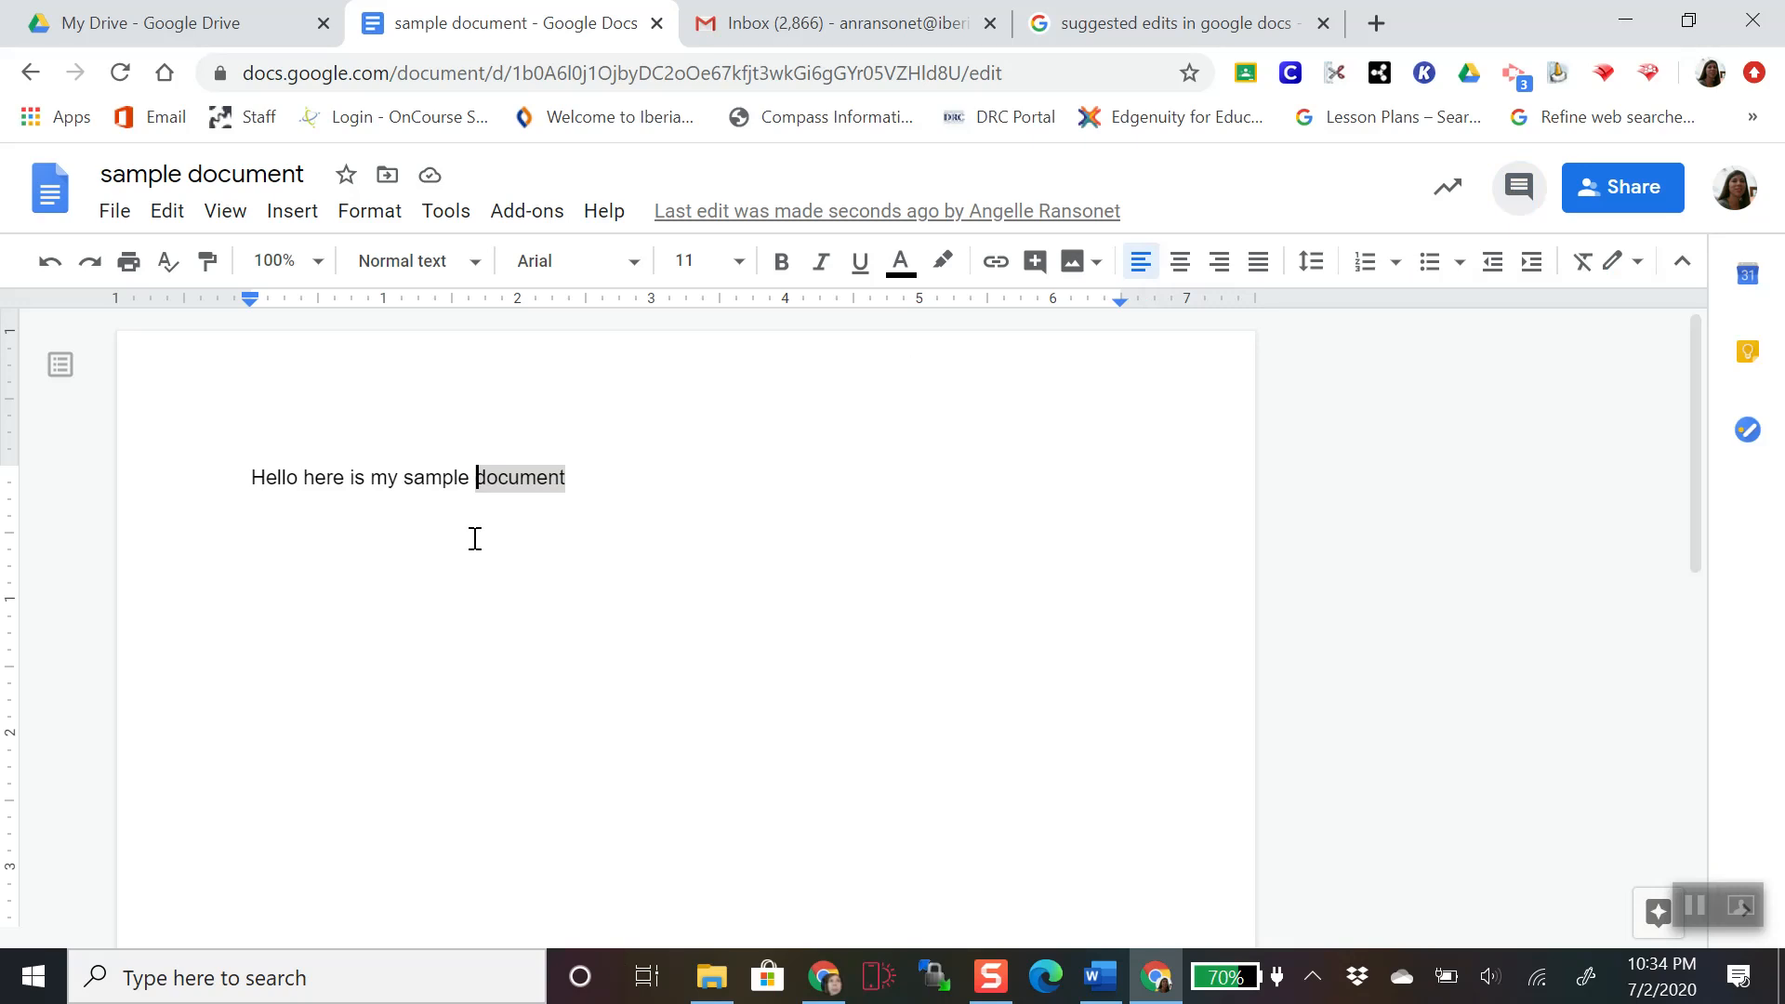
pyautogui.click(1510, 193)
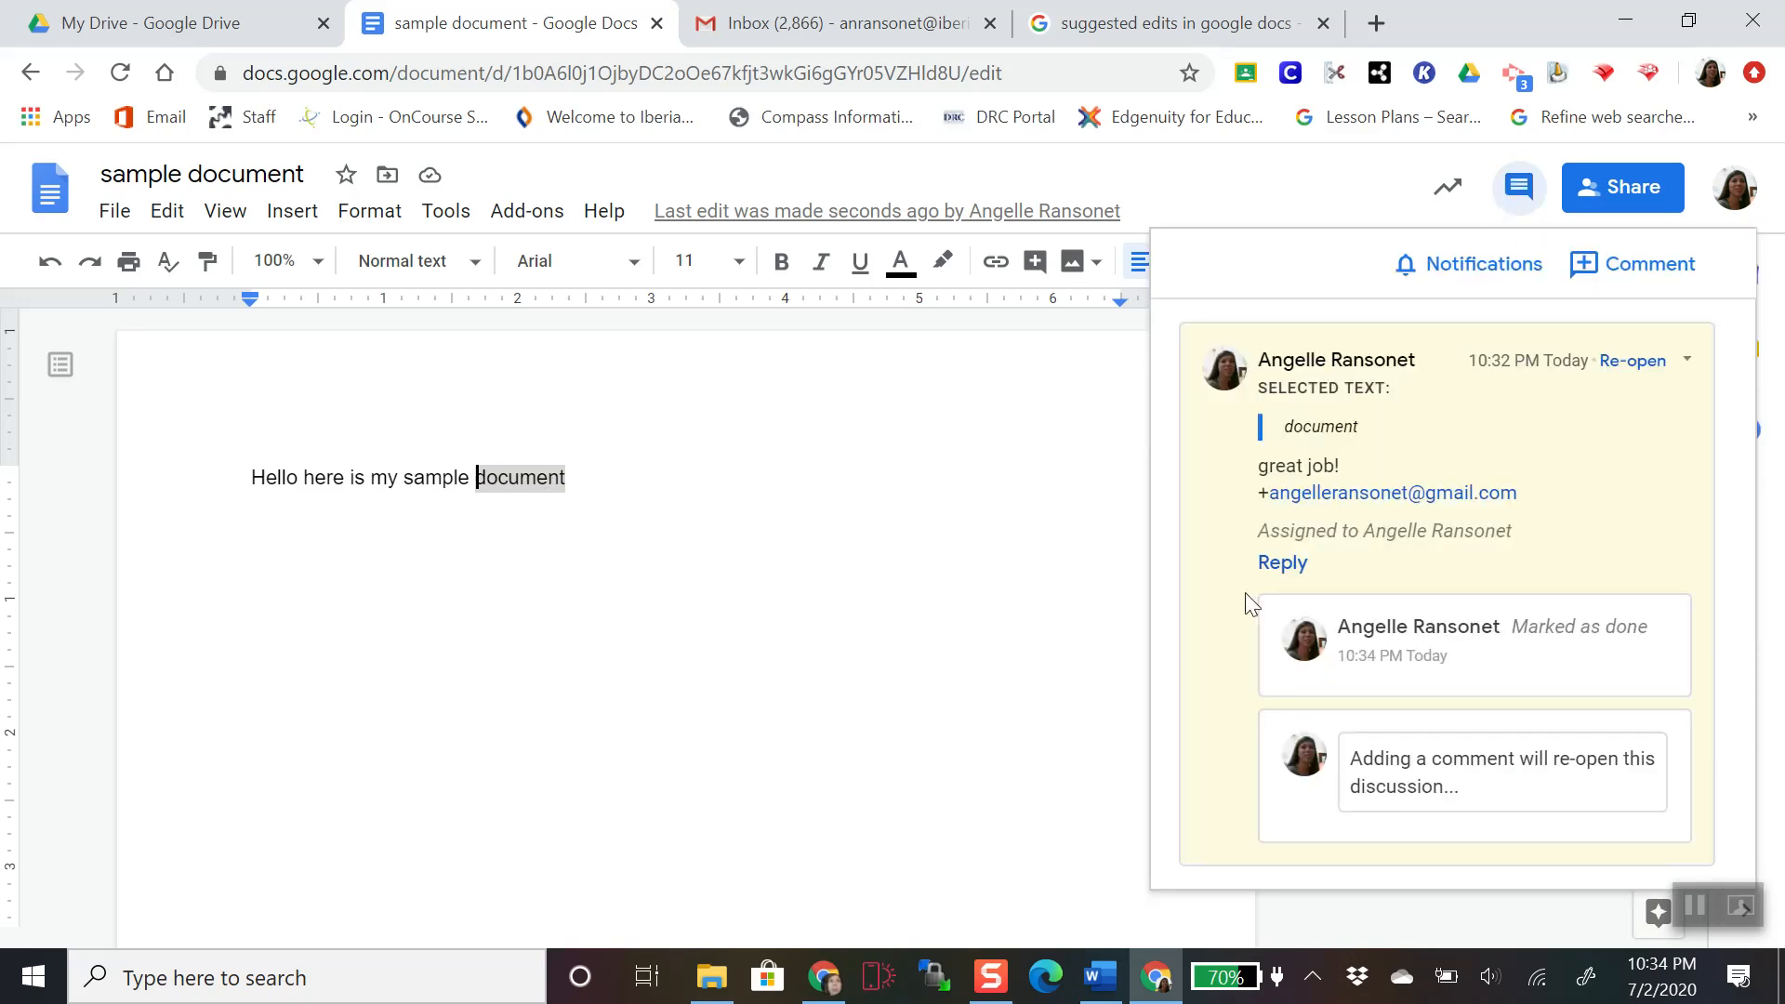
pyautogui.click(1459, 756)
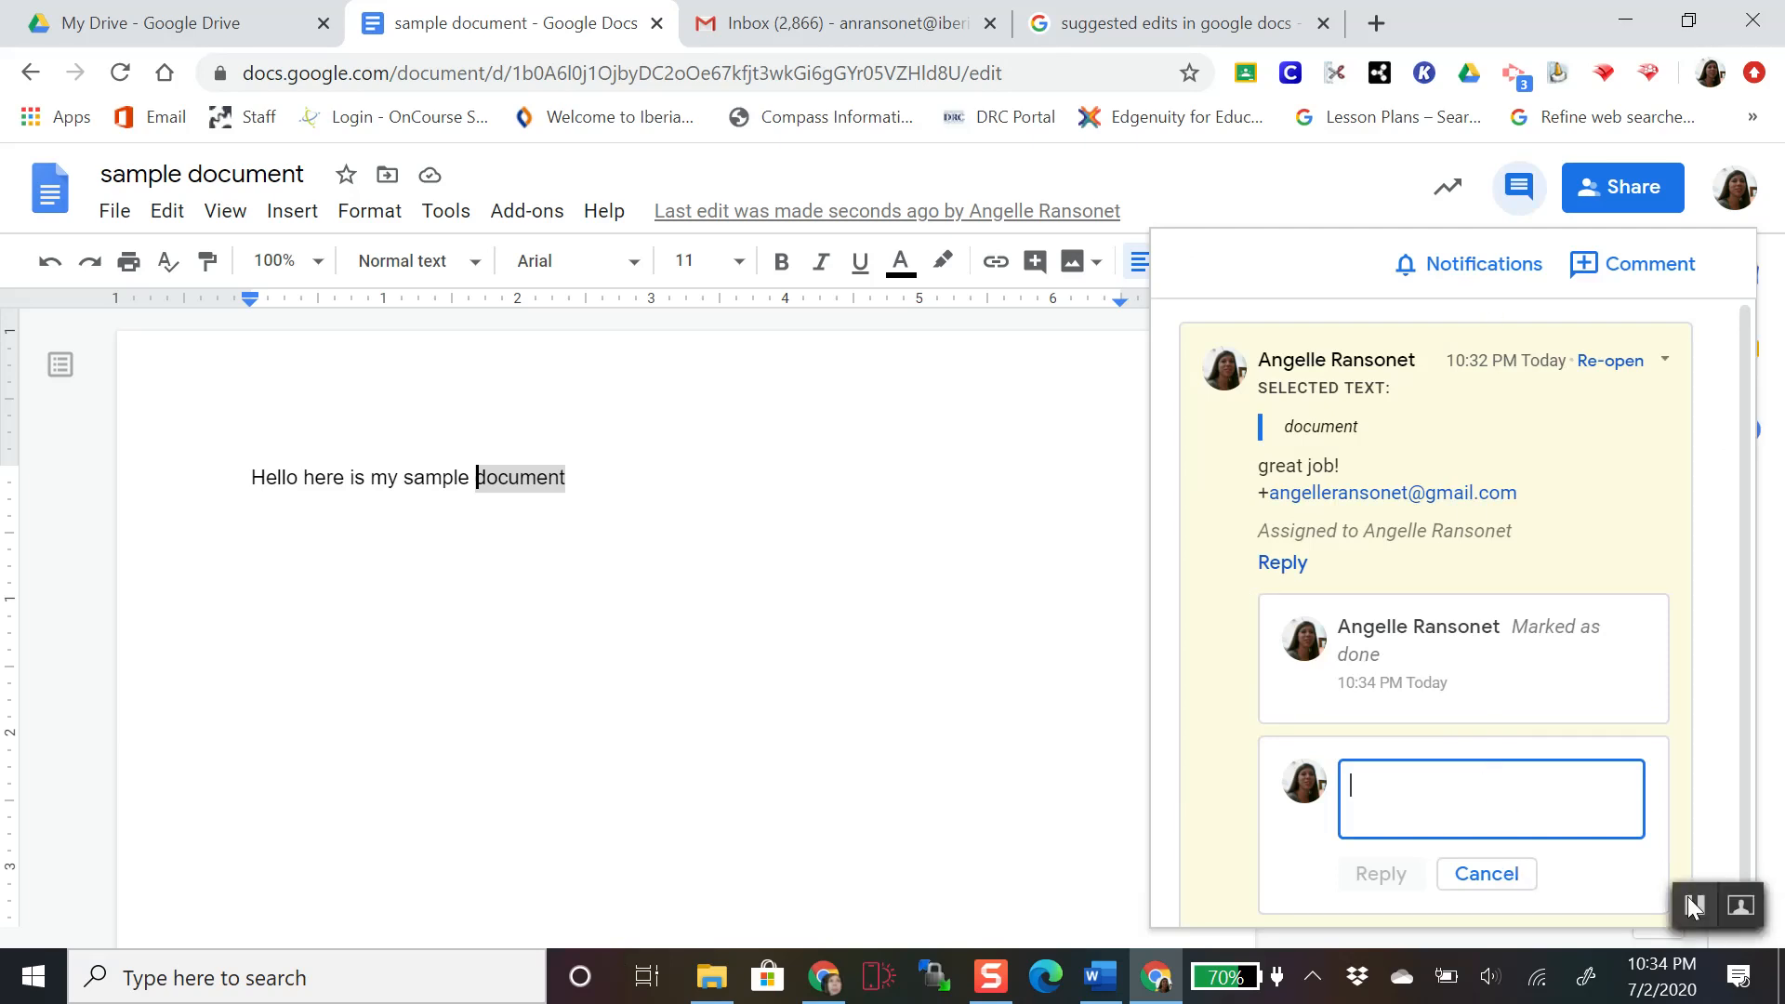
pyautogui.click(1687, 901)
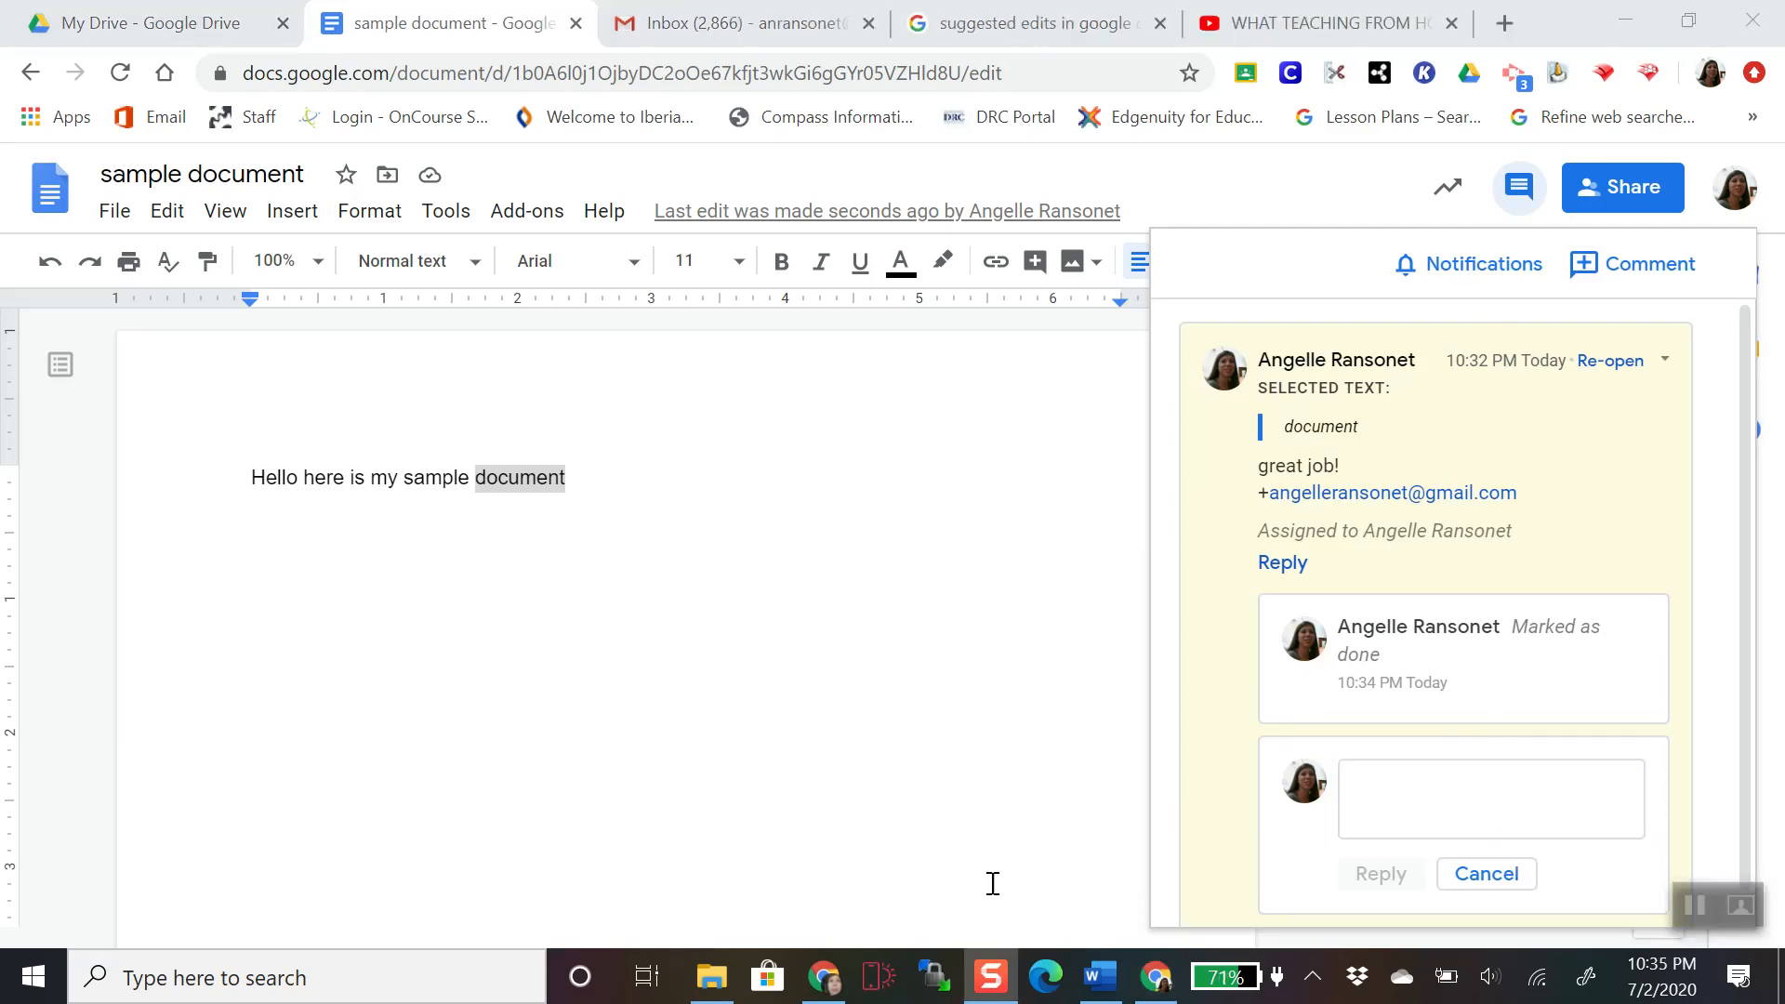
pyautogui.click(1414, 781)
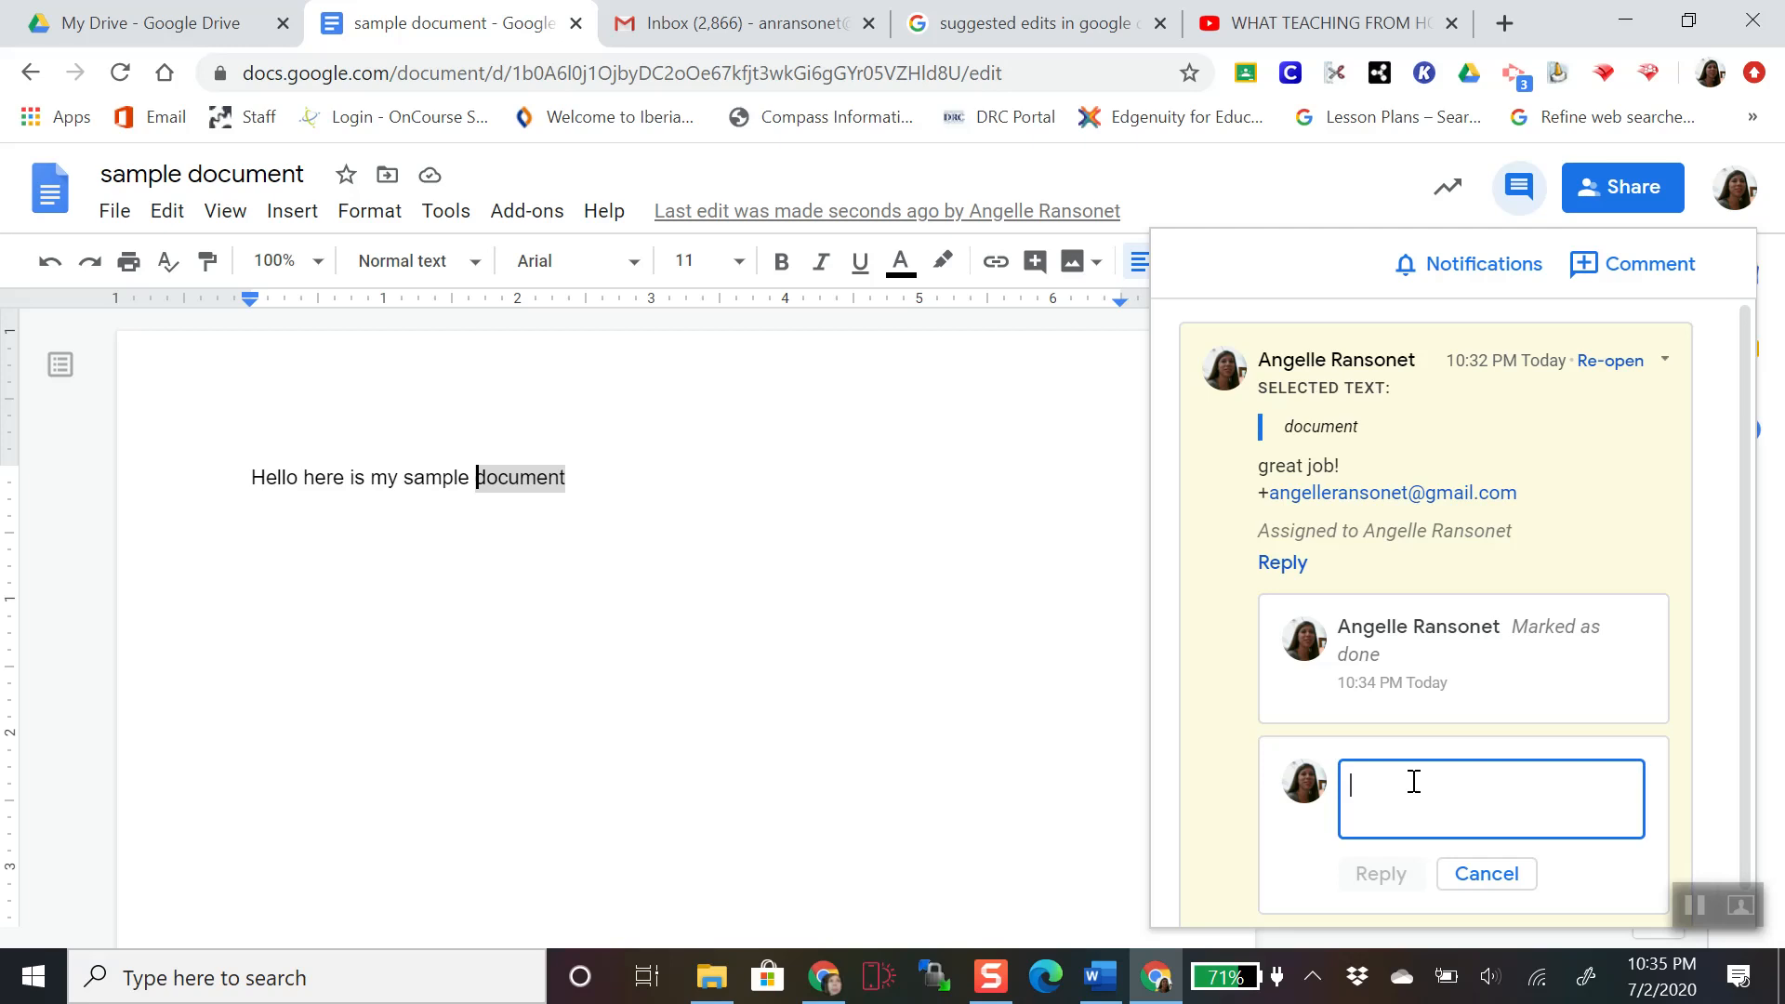
pyautogui.write('https://www.youtube.com/watch?v=LuVxlp1lCZw')
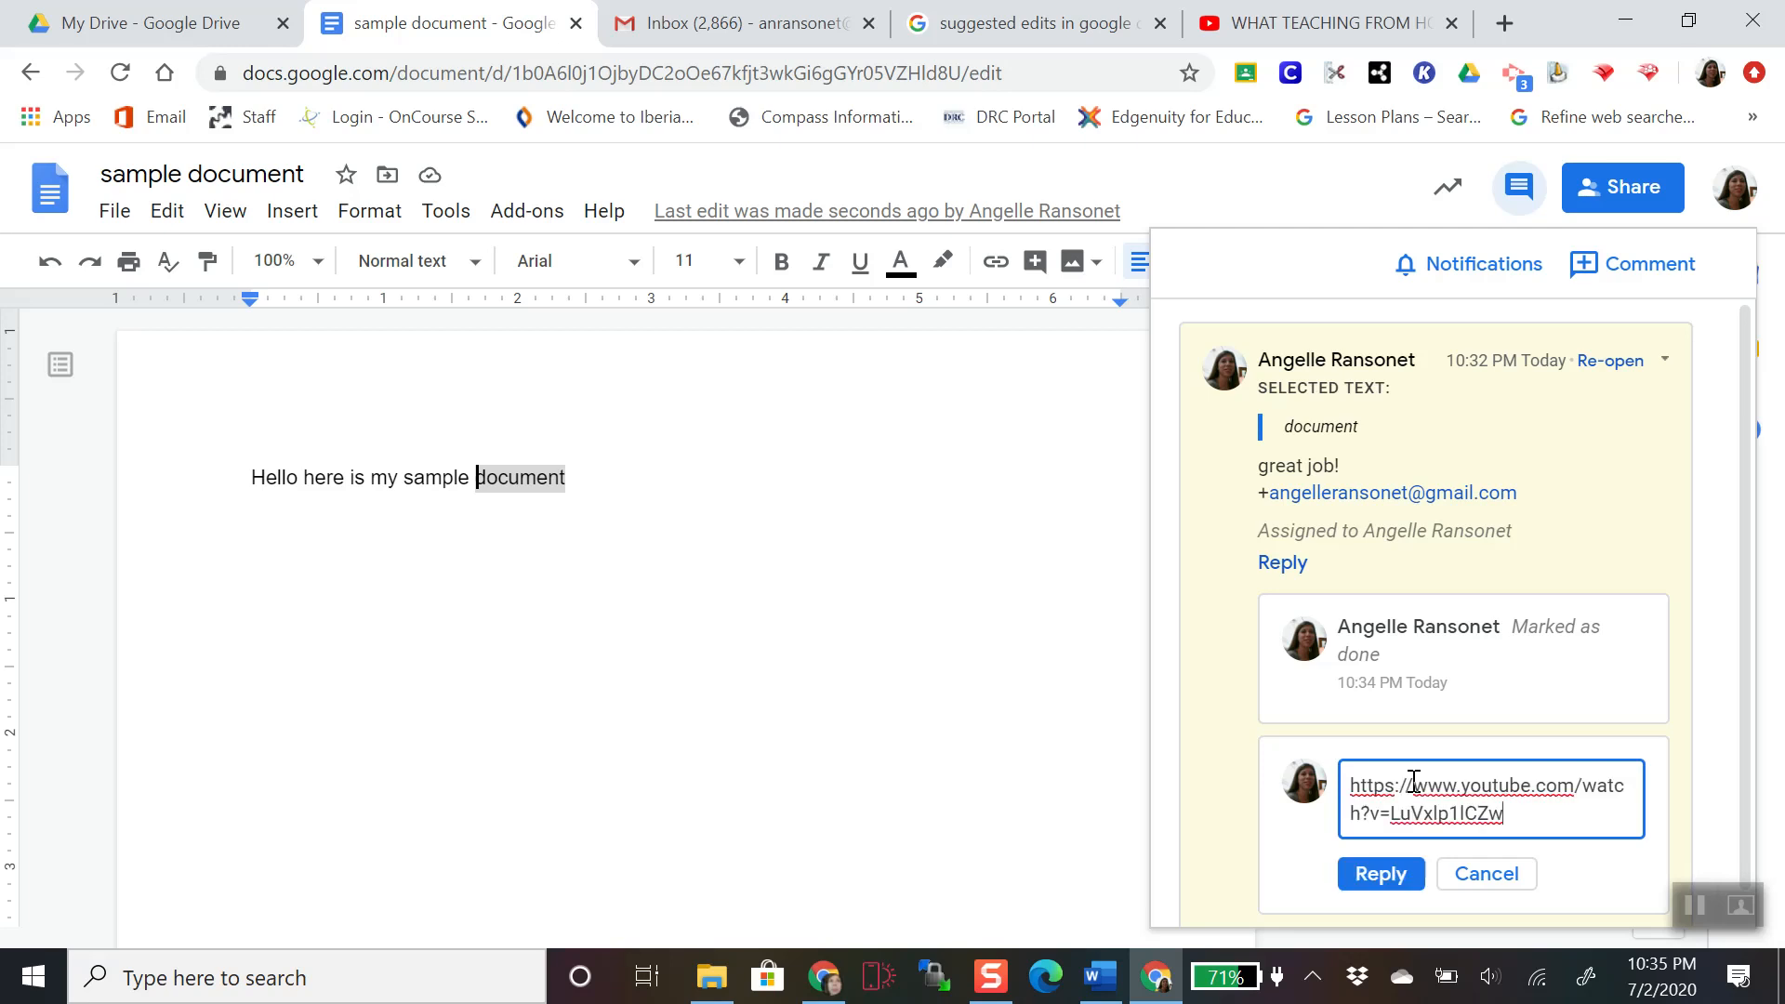
pyautogui.click(1391, 874)
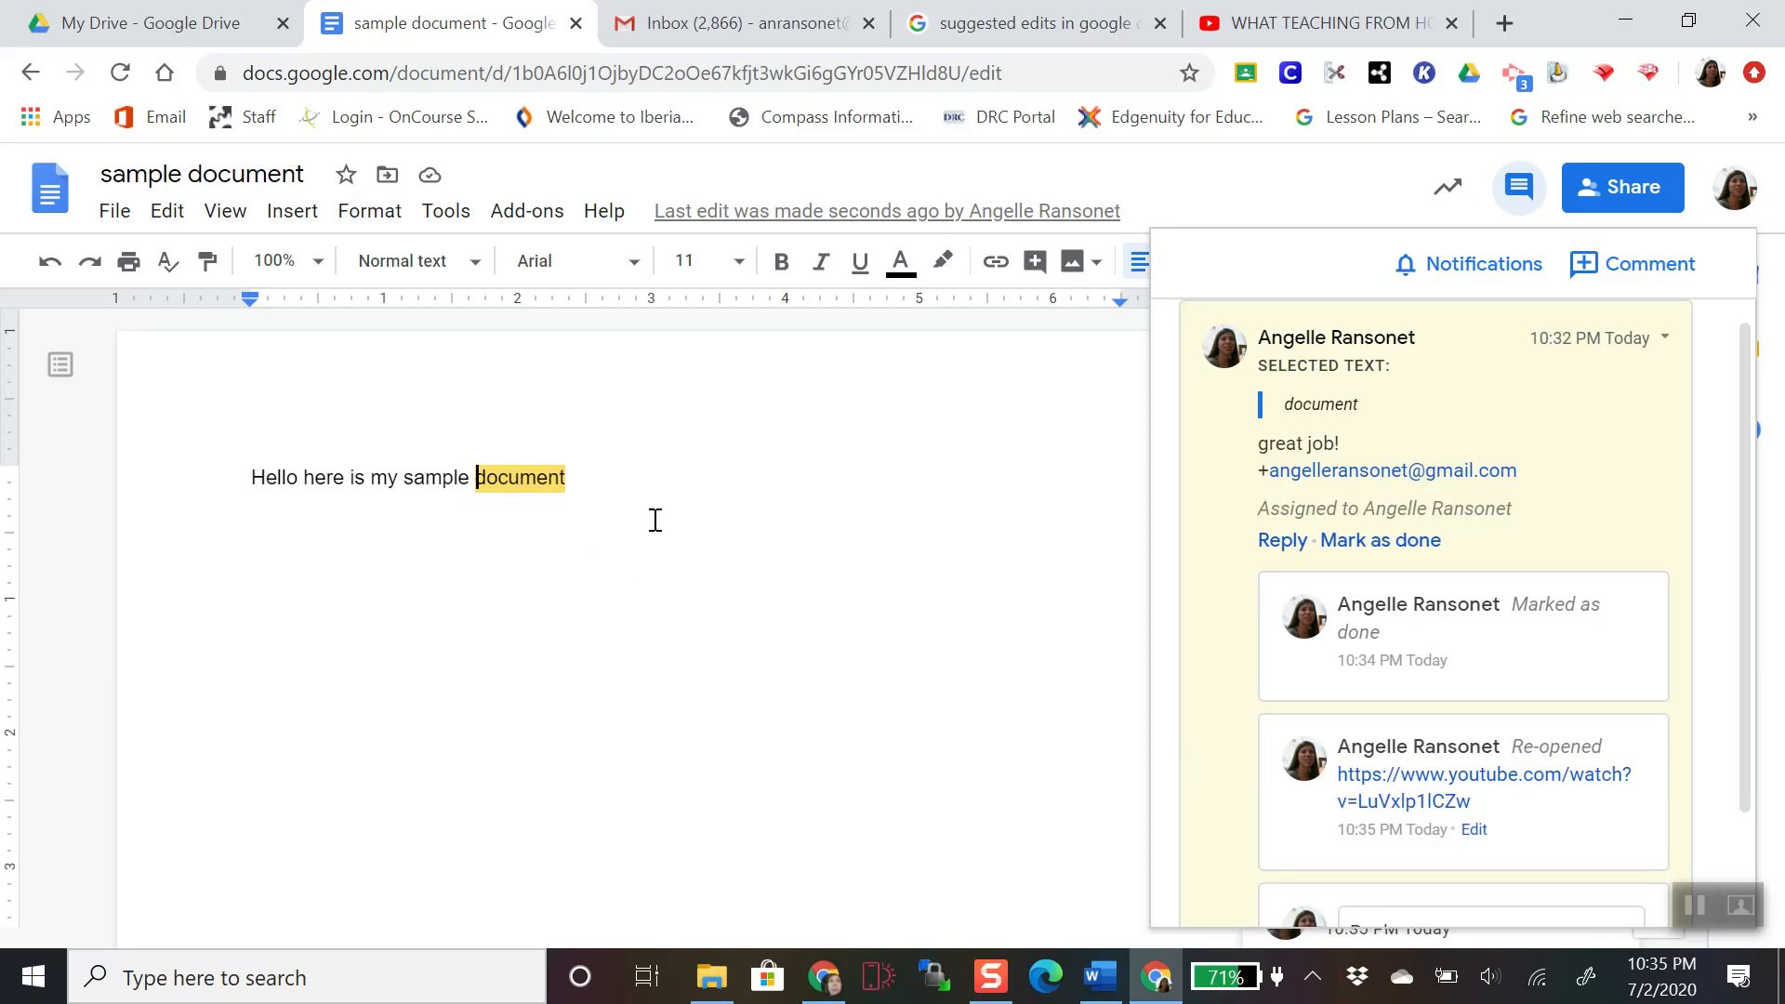
pyautogui.click(1536, 202)
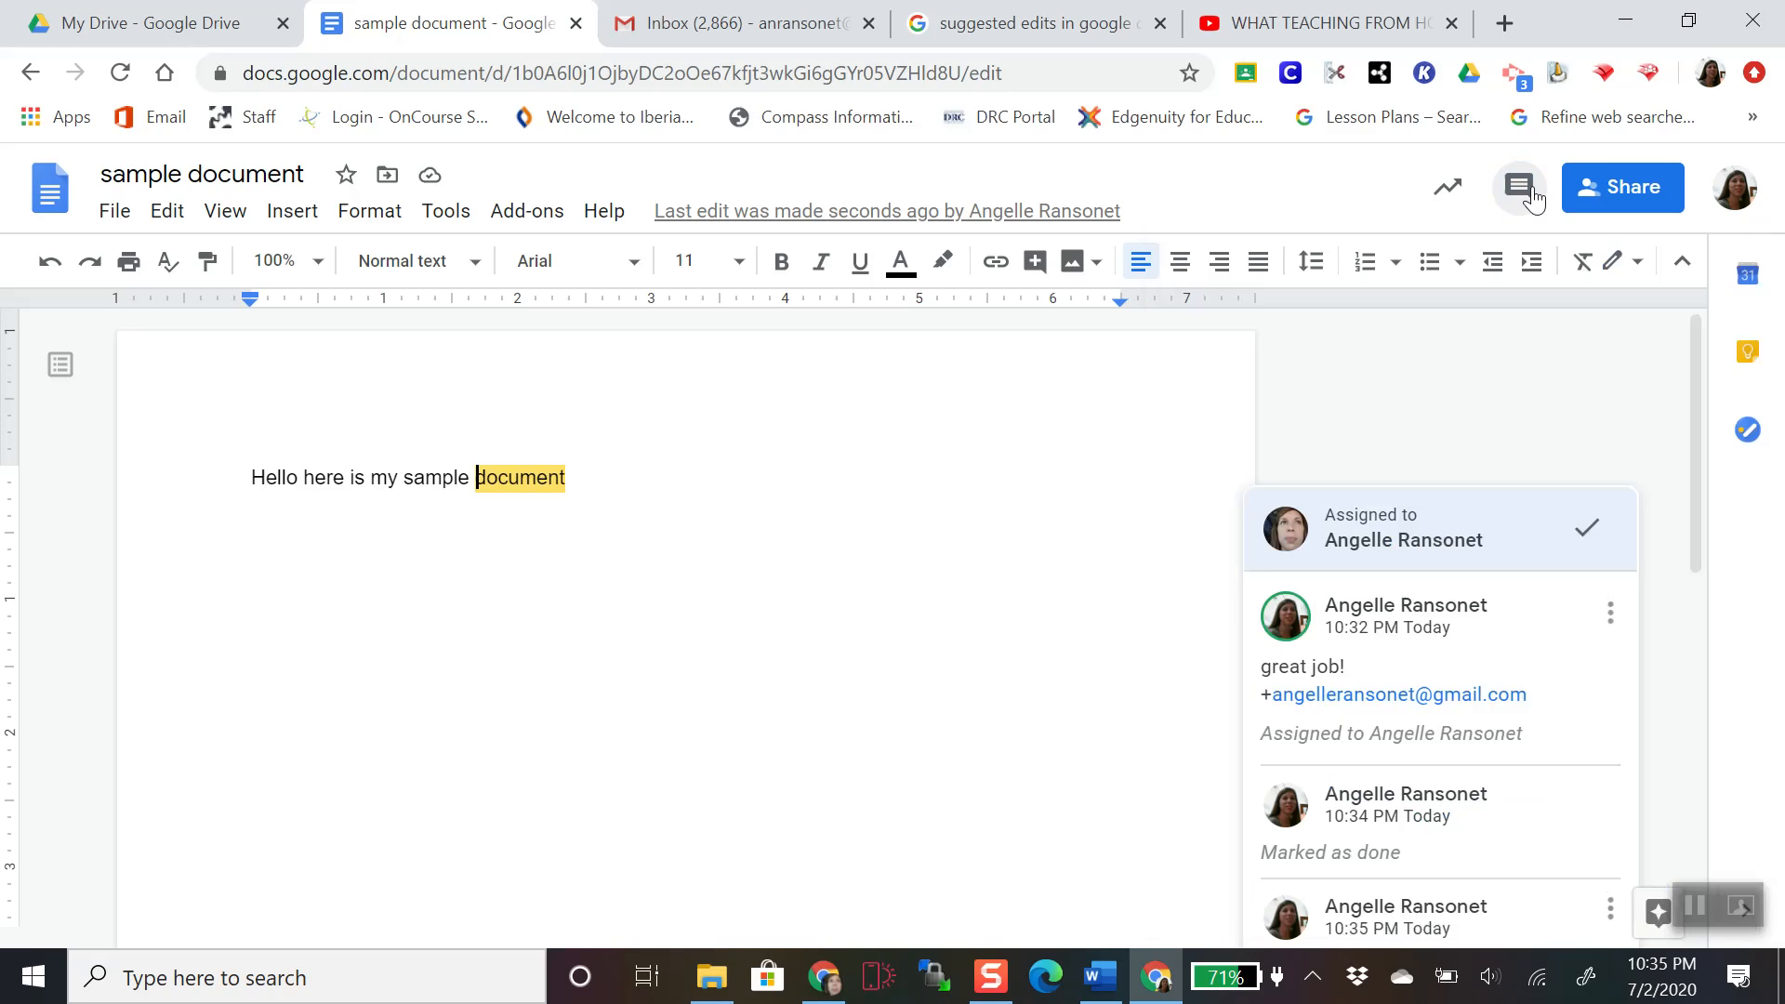
pyautogui.click(1589, 528)
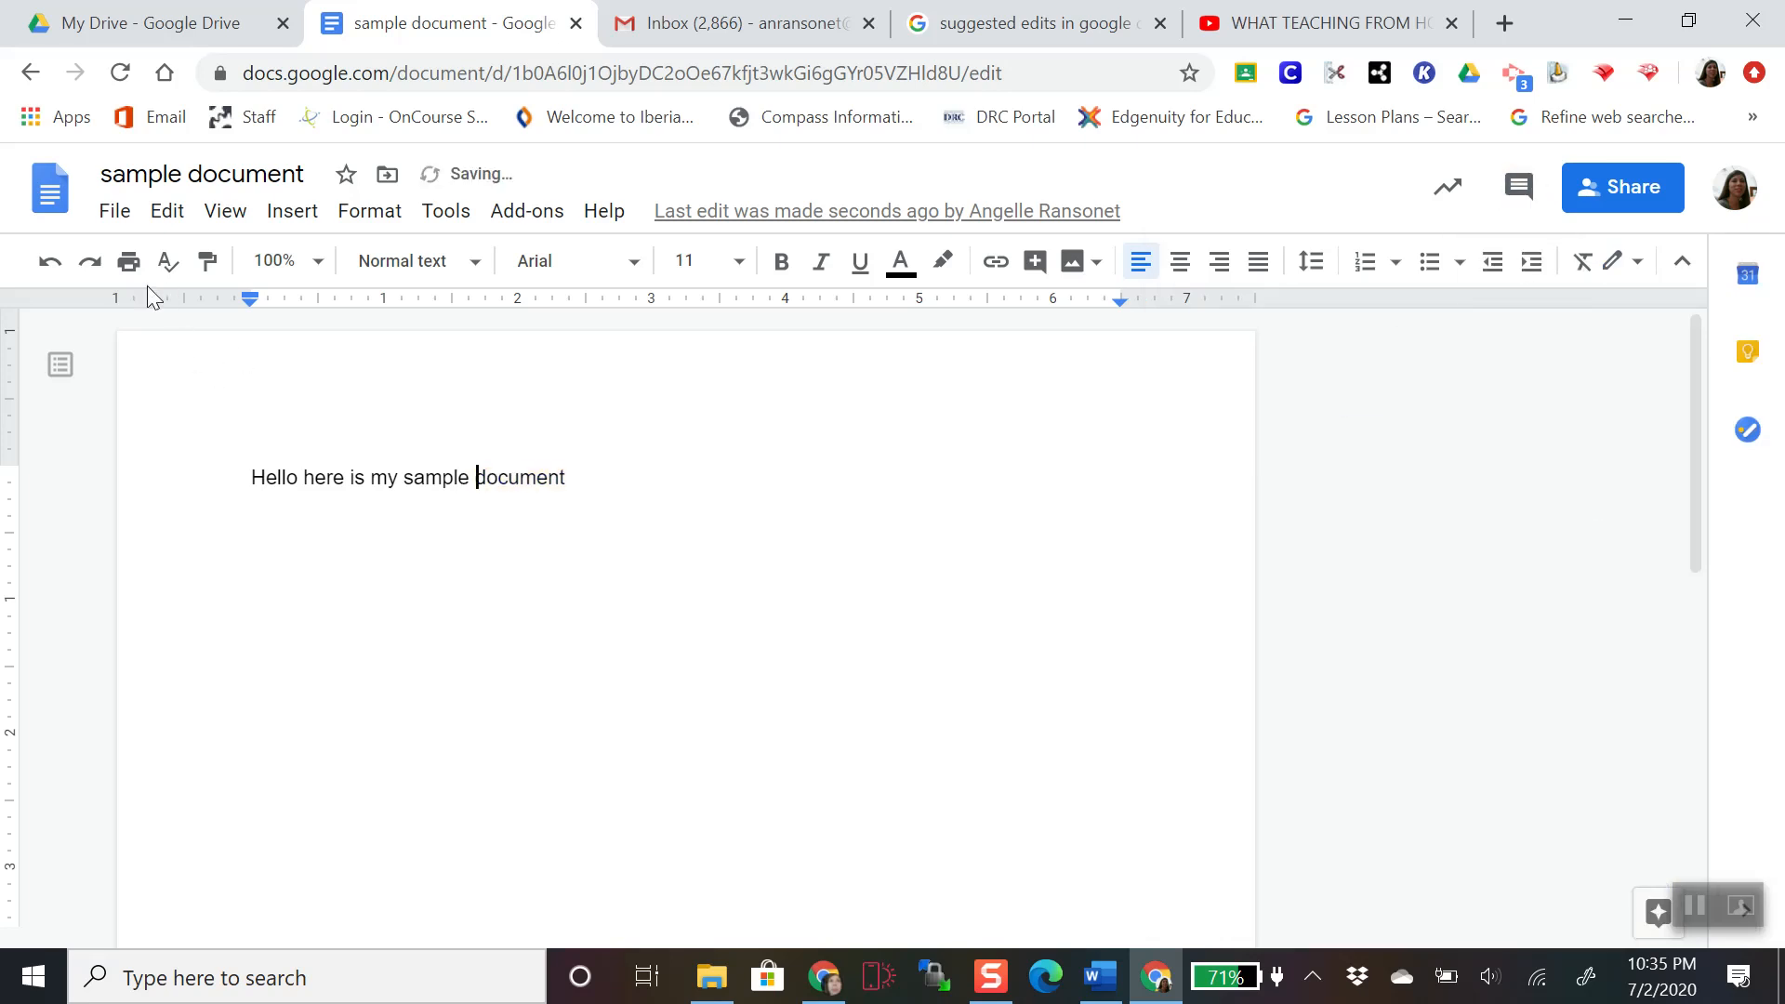
# - View the document's version history with its highlighted edits and return to the document
pyautogui.click(116, 212)
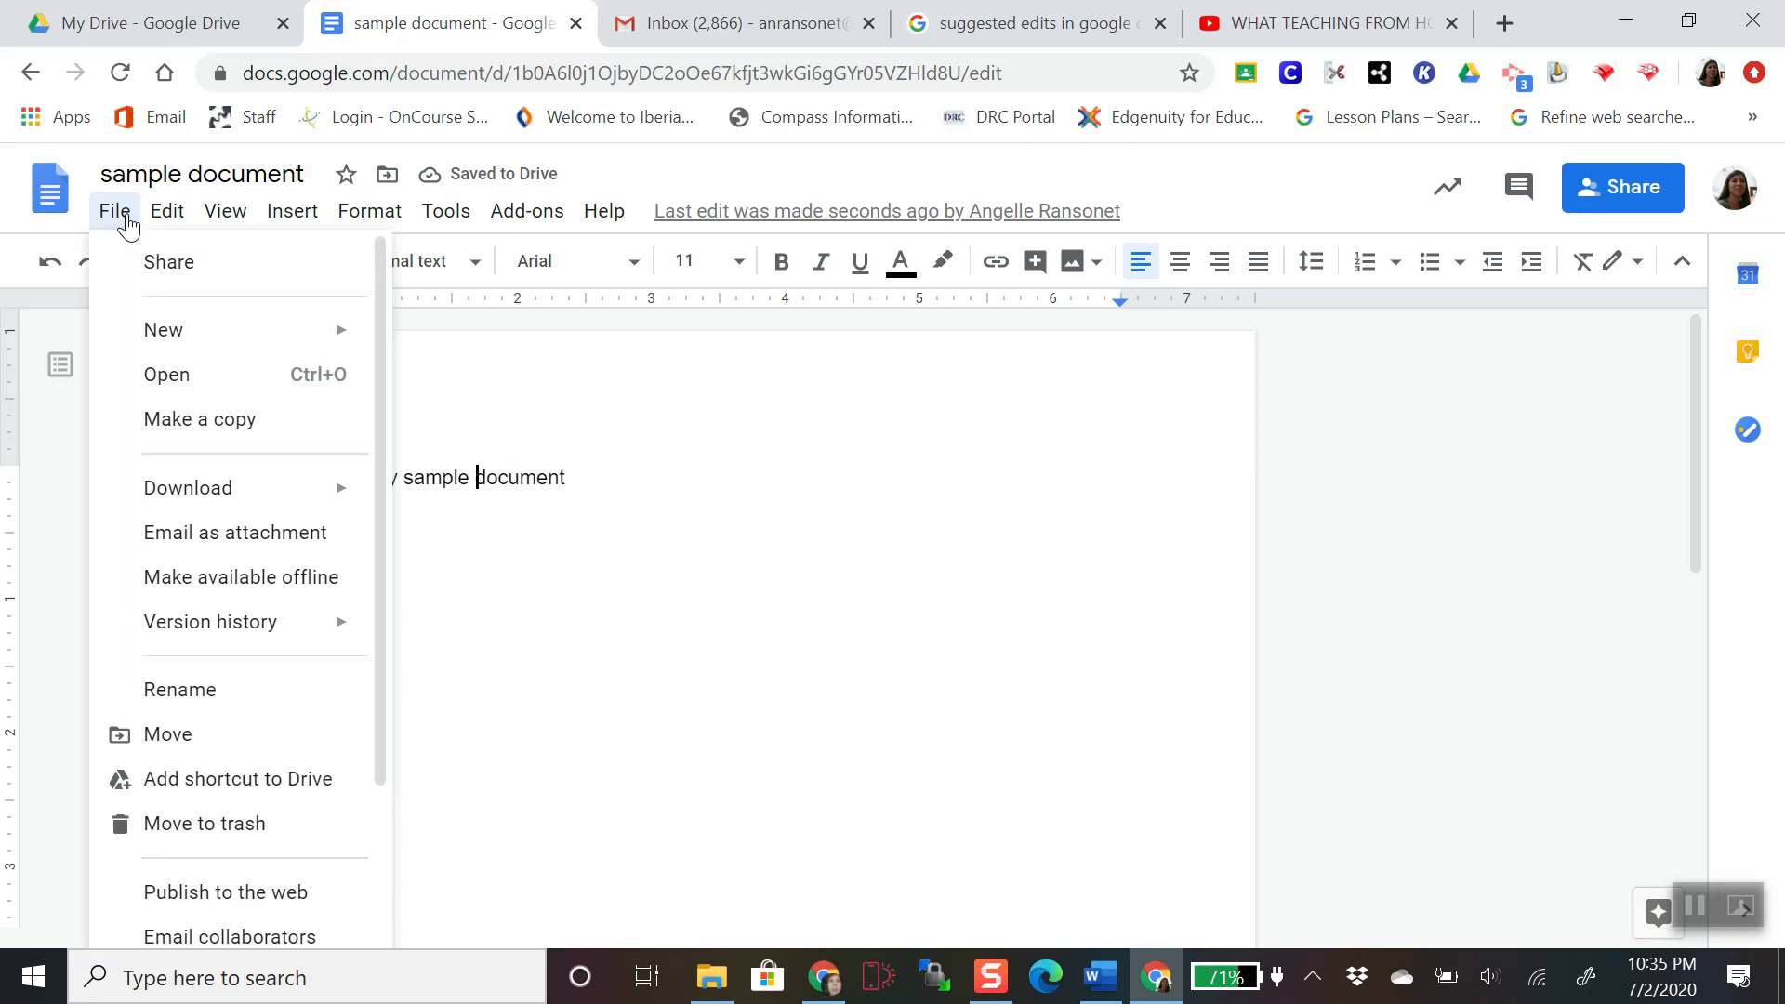
pyautogui.moveTo(218, 641)
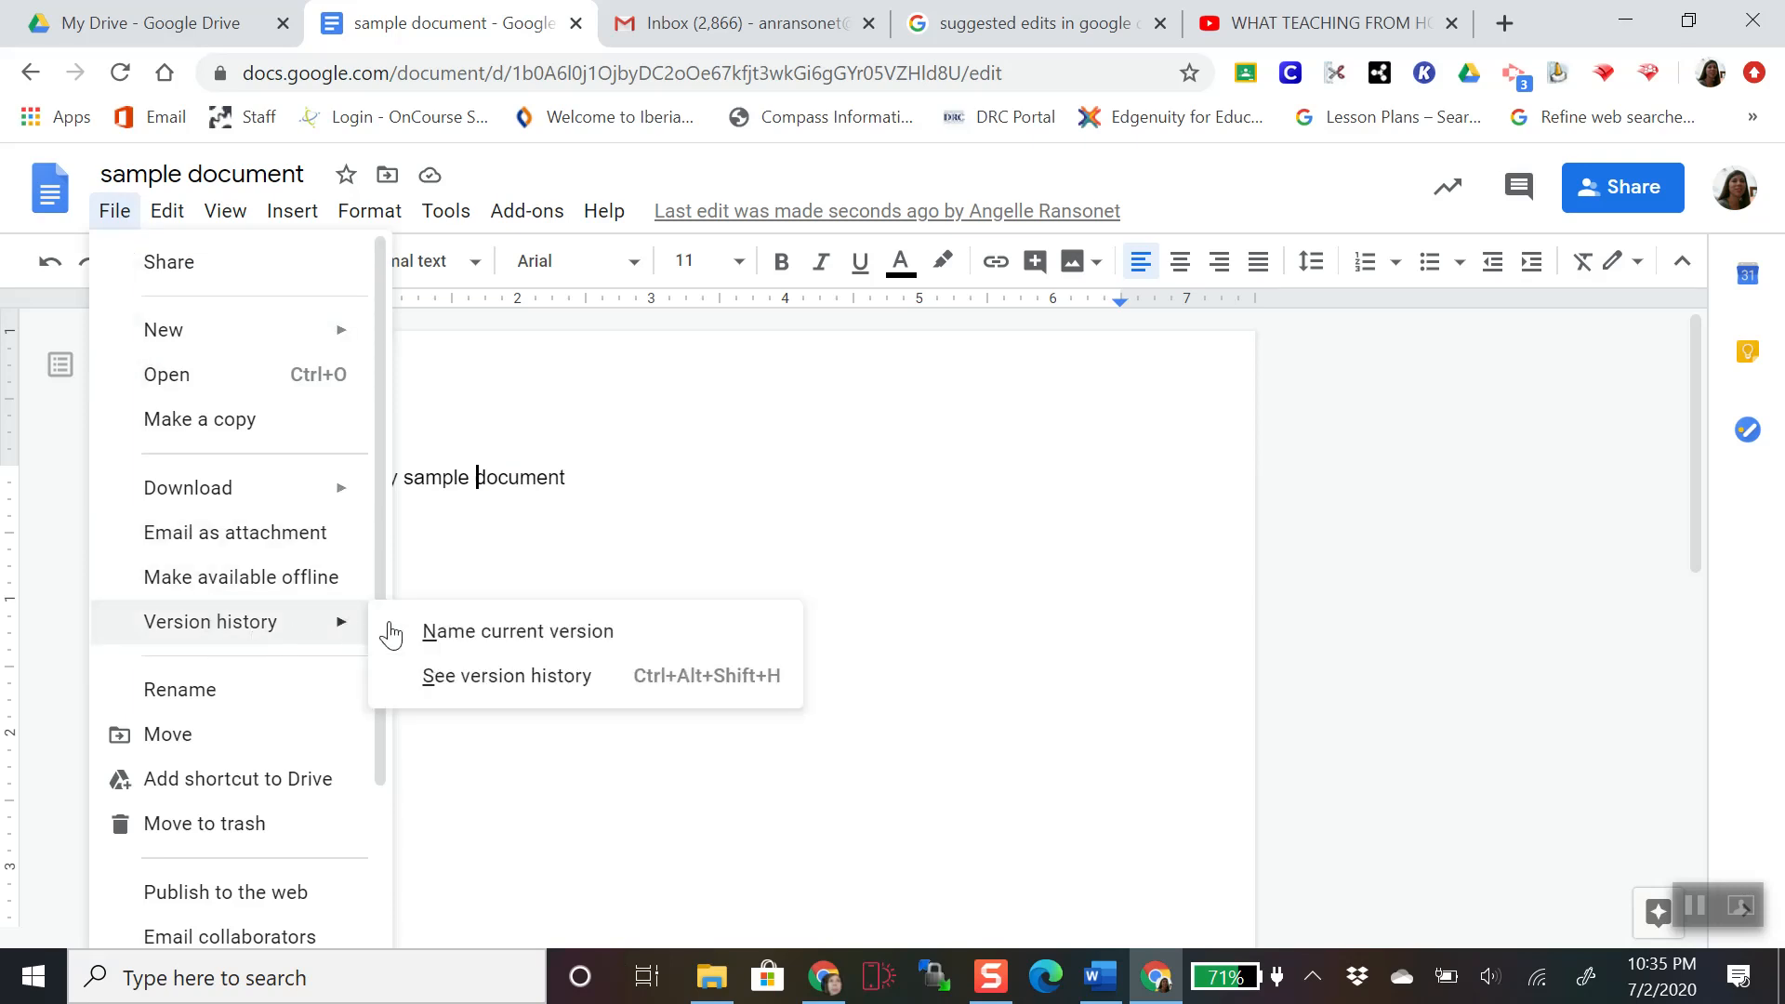
pyautogui.click(572, 680)
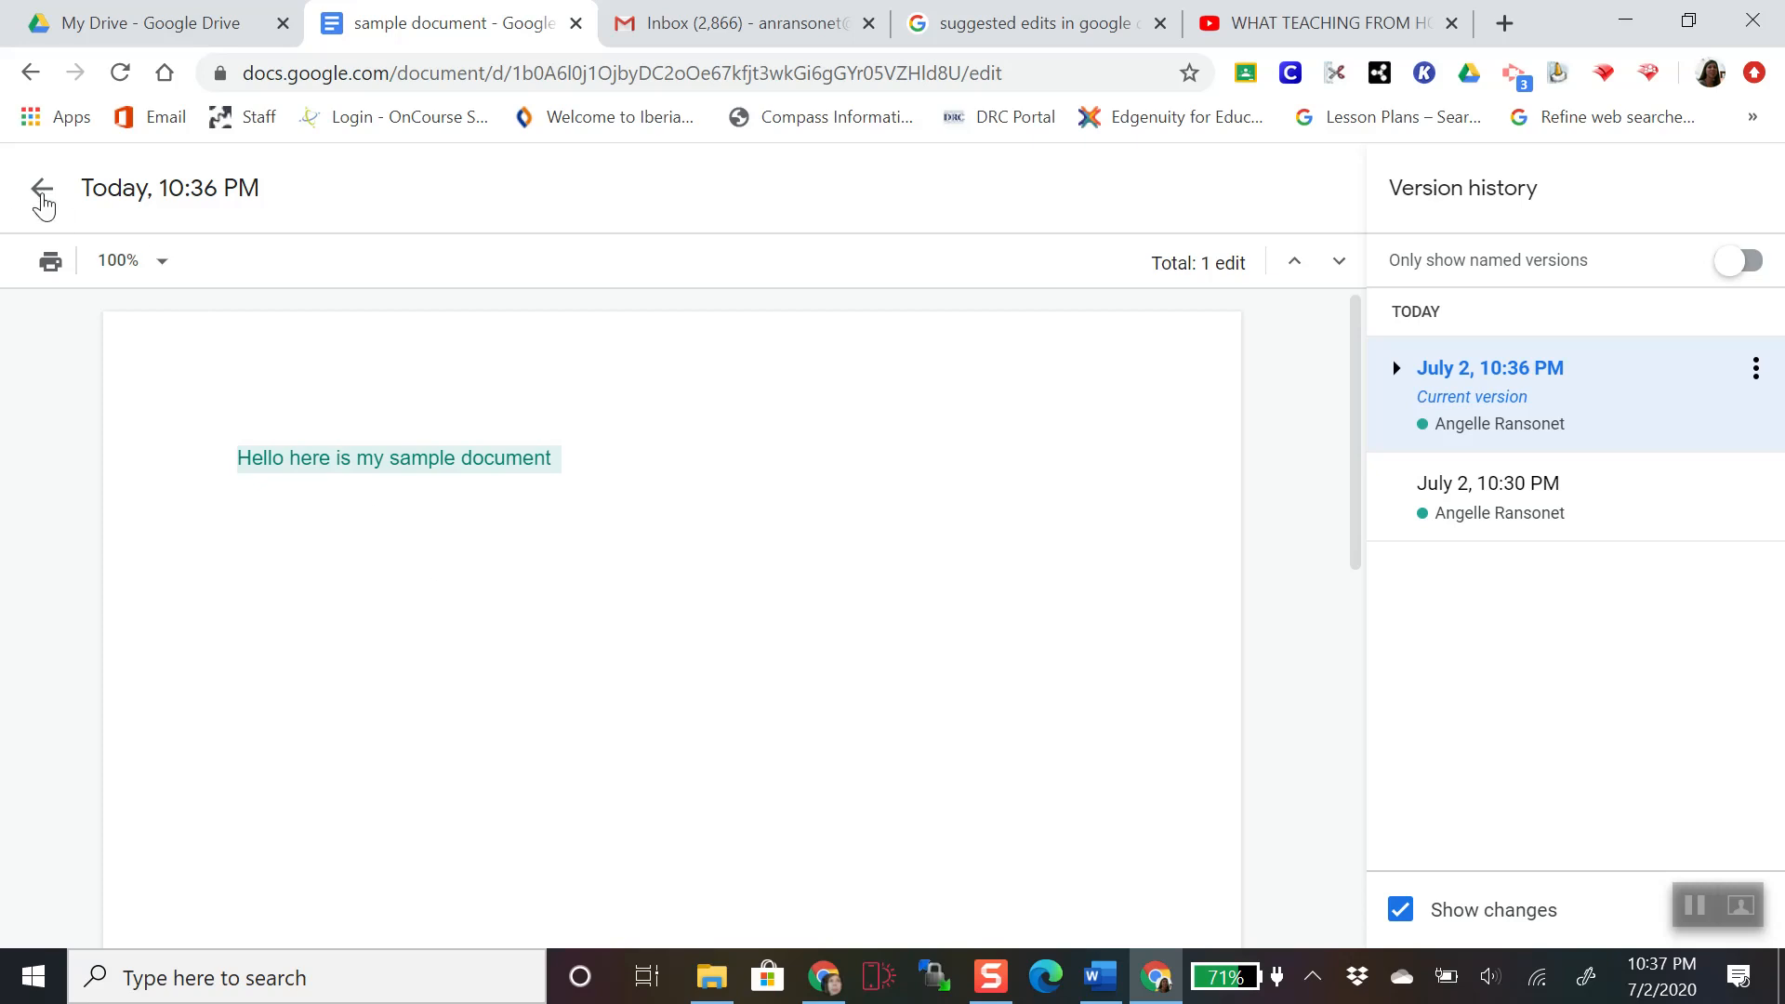
pyautogui.click(41, 189)
# - Reopen the version history, look at the naming option for the current version, and return to editing
pyautogui.click(114, 212)
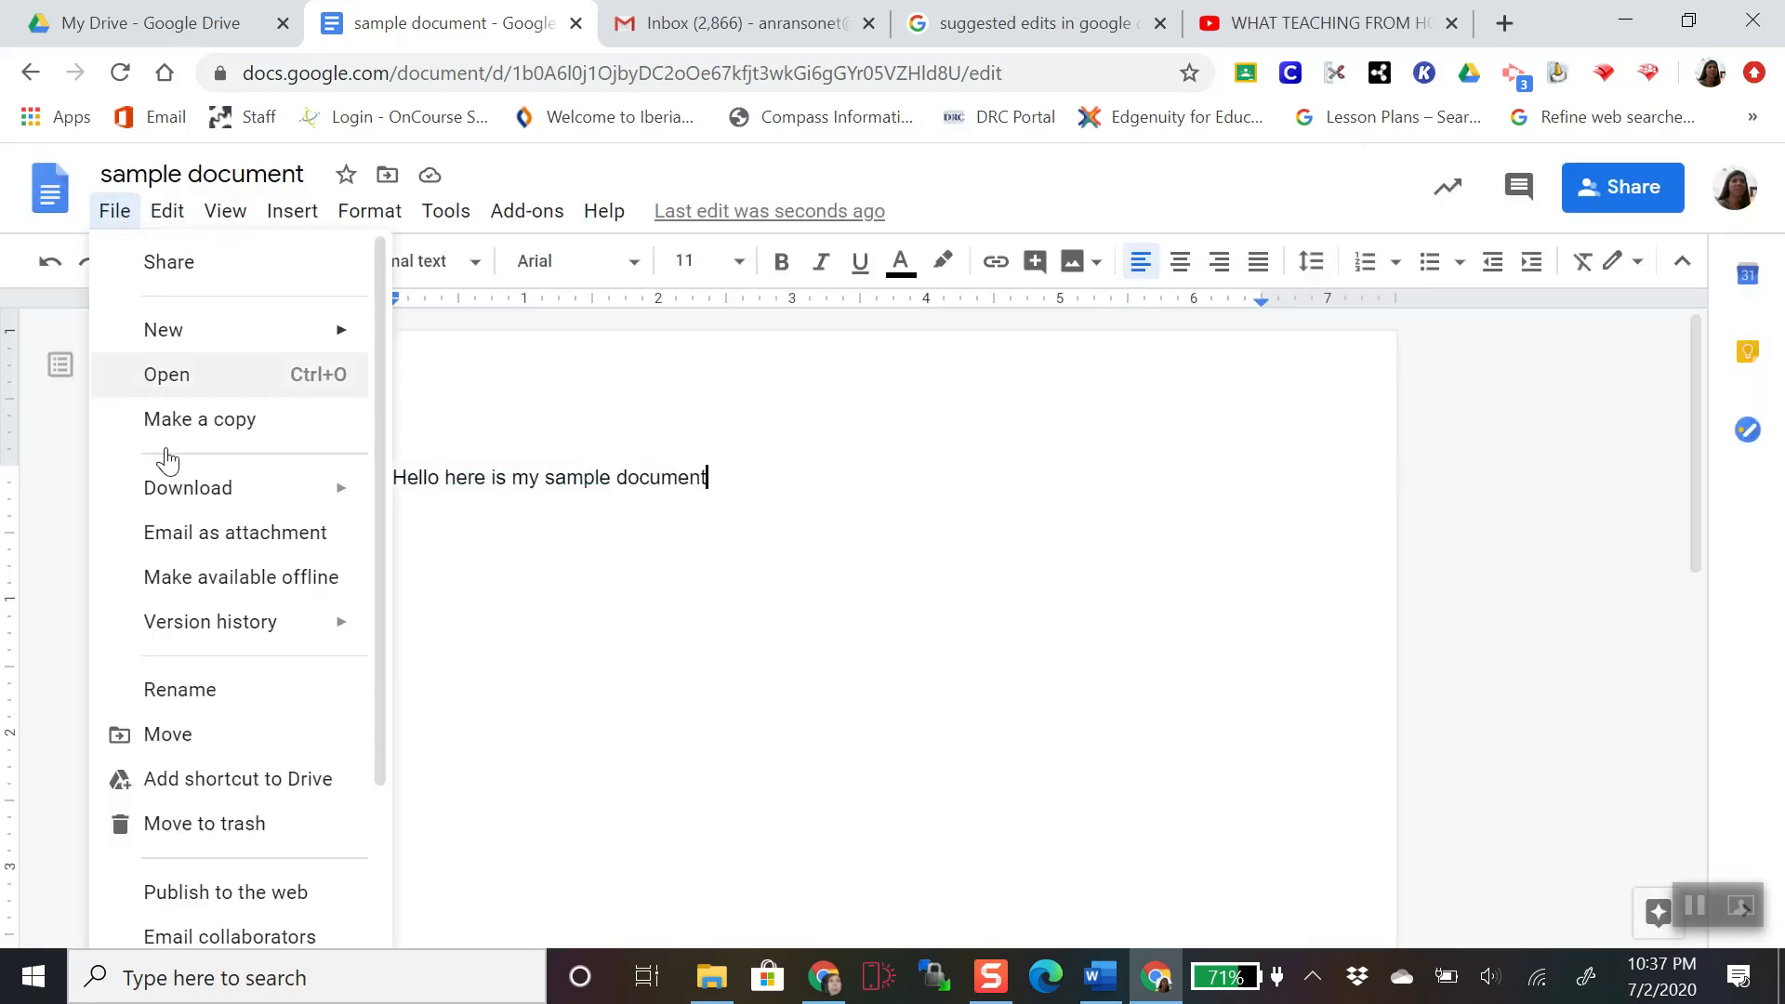
pyautogui.moveTo(272, 634)
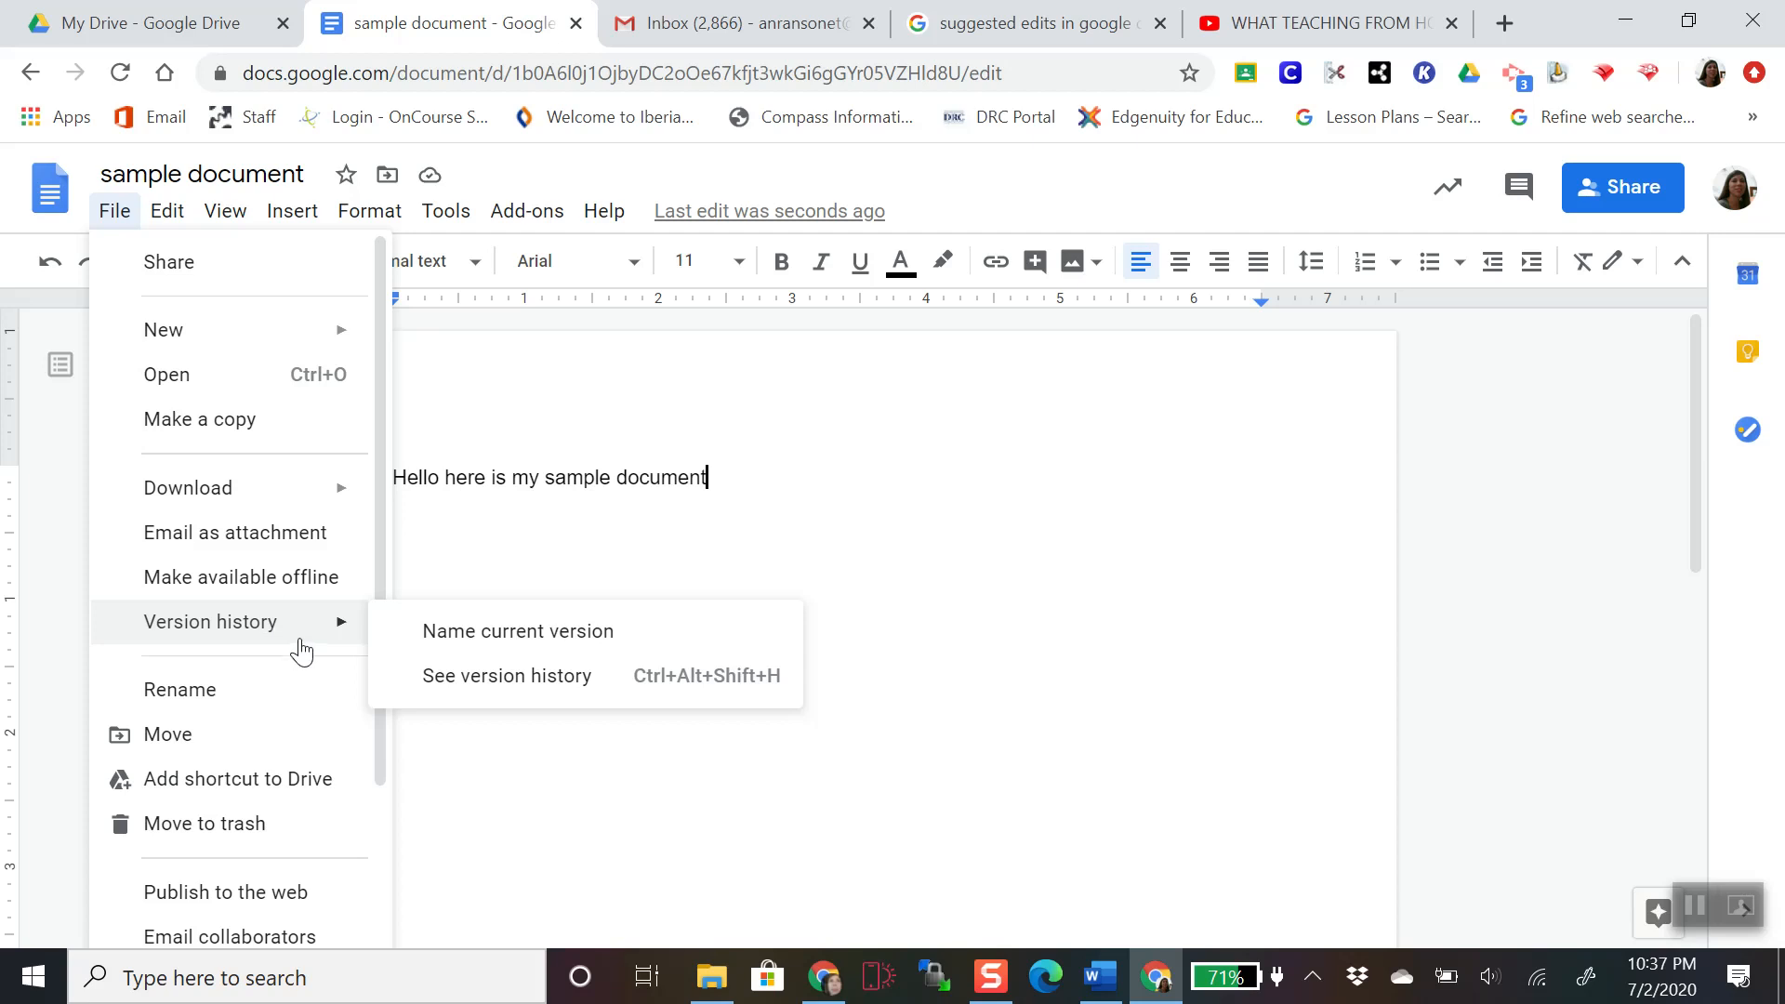
pyautogui.click(502, 677)
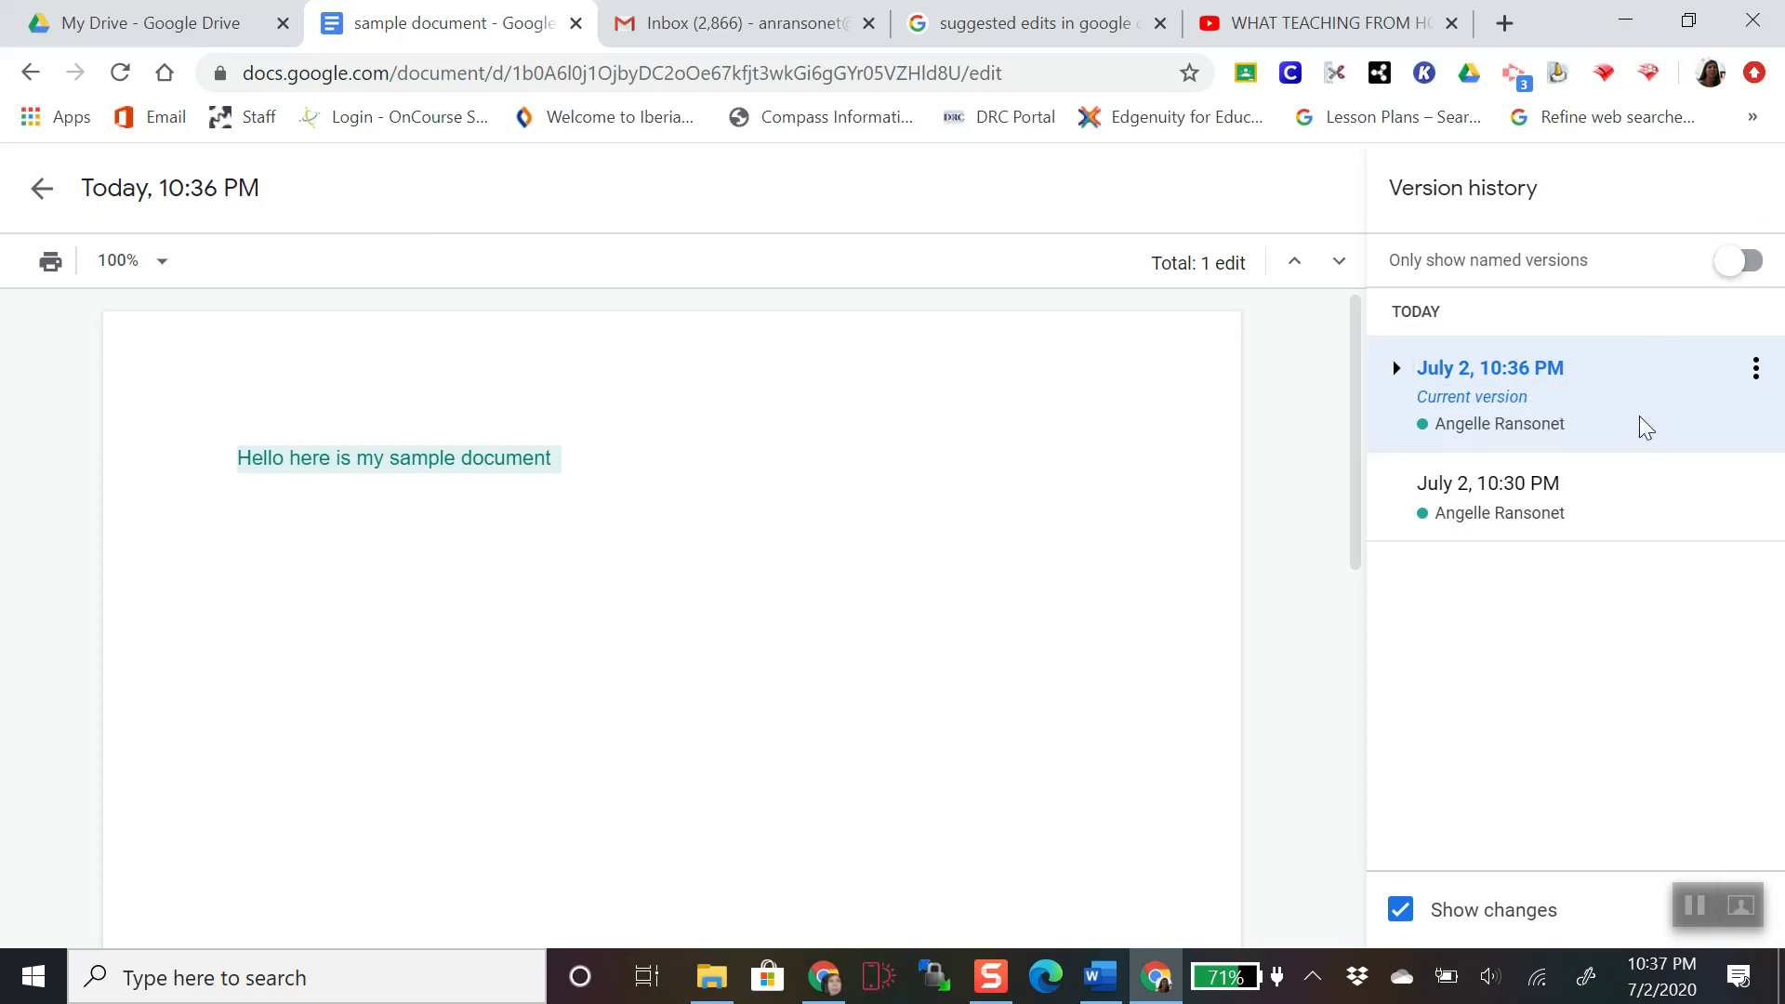
pyautogui.click(1759, 376)
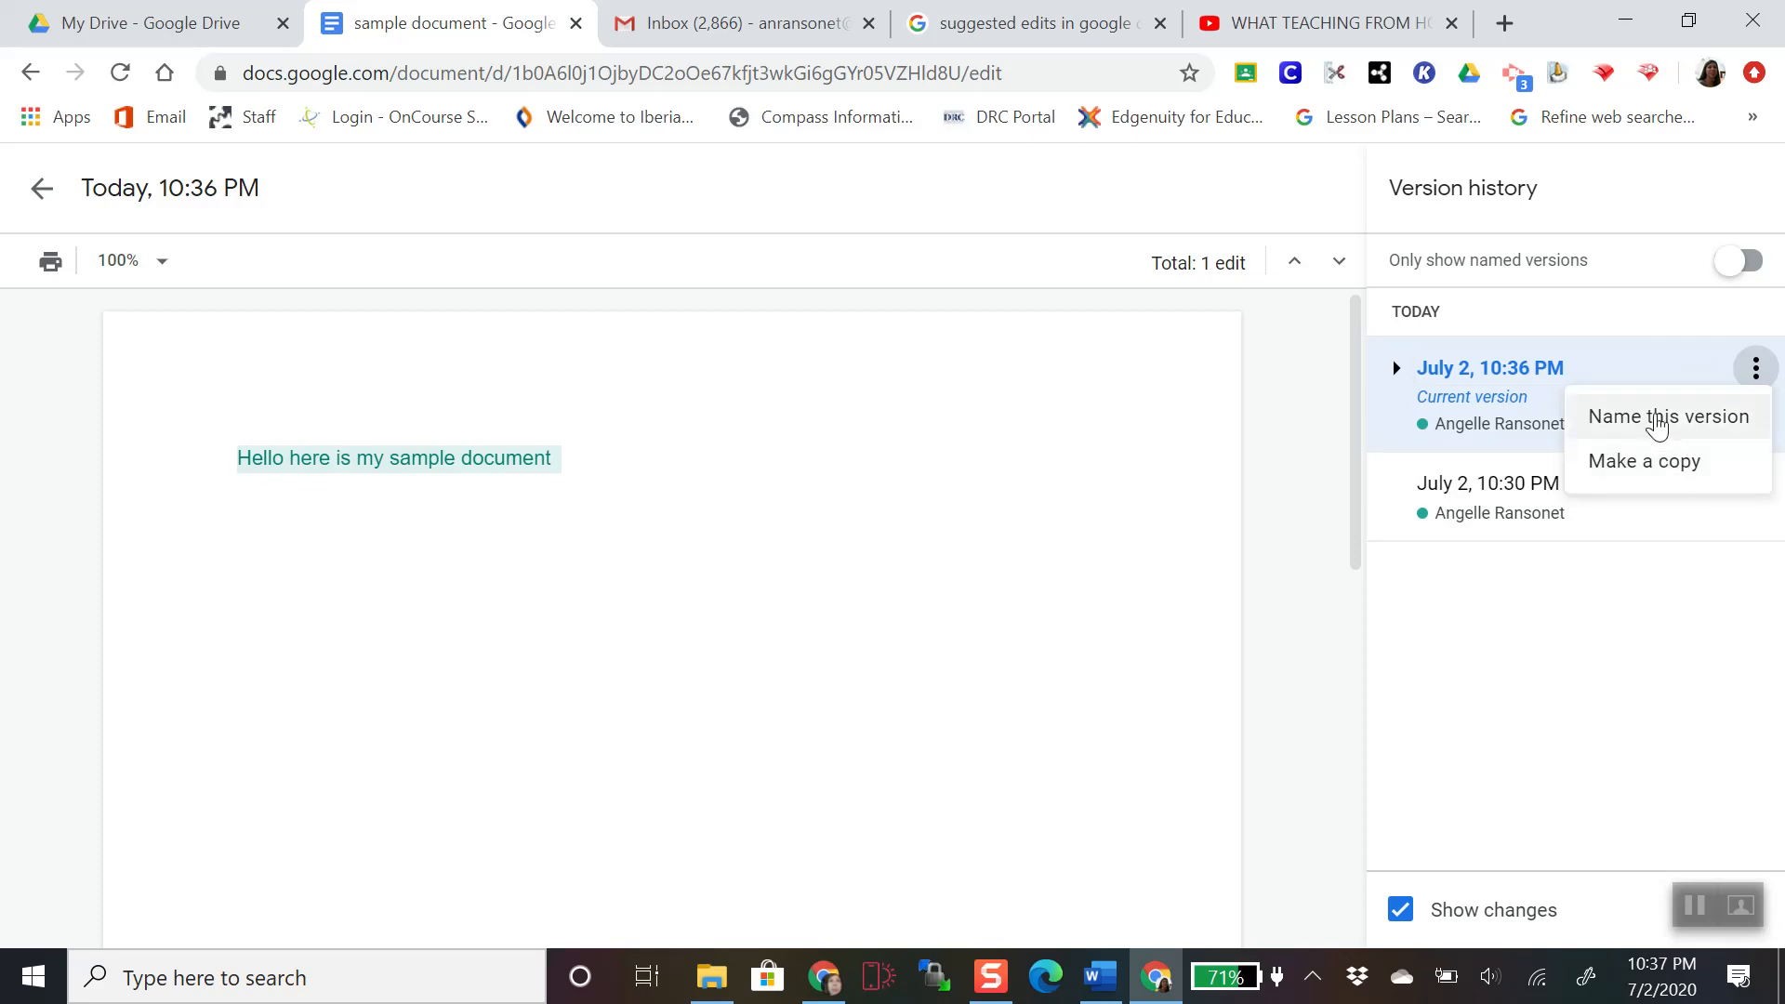
pyautogui.click(1638, 415)
pyautogui.click(1618, 417)
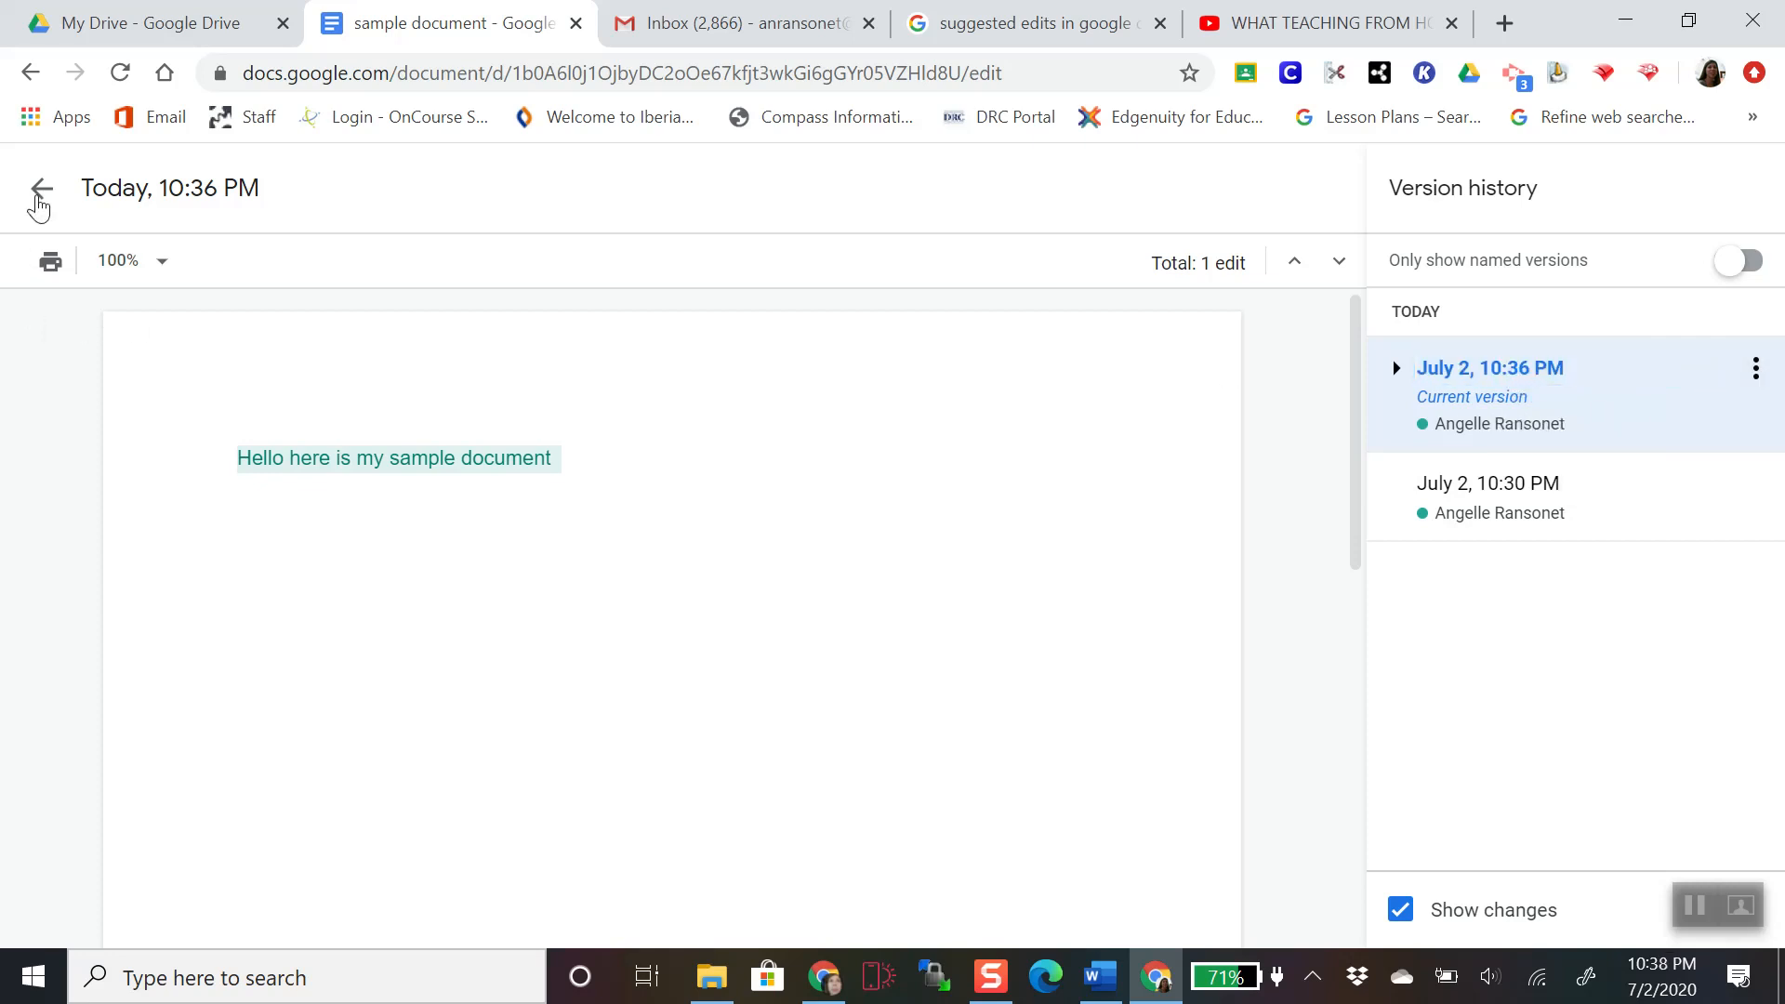
pyautogui.click(41, 189)
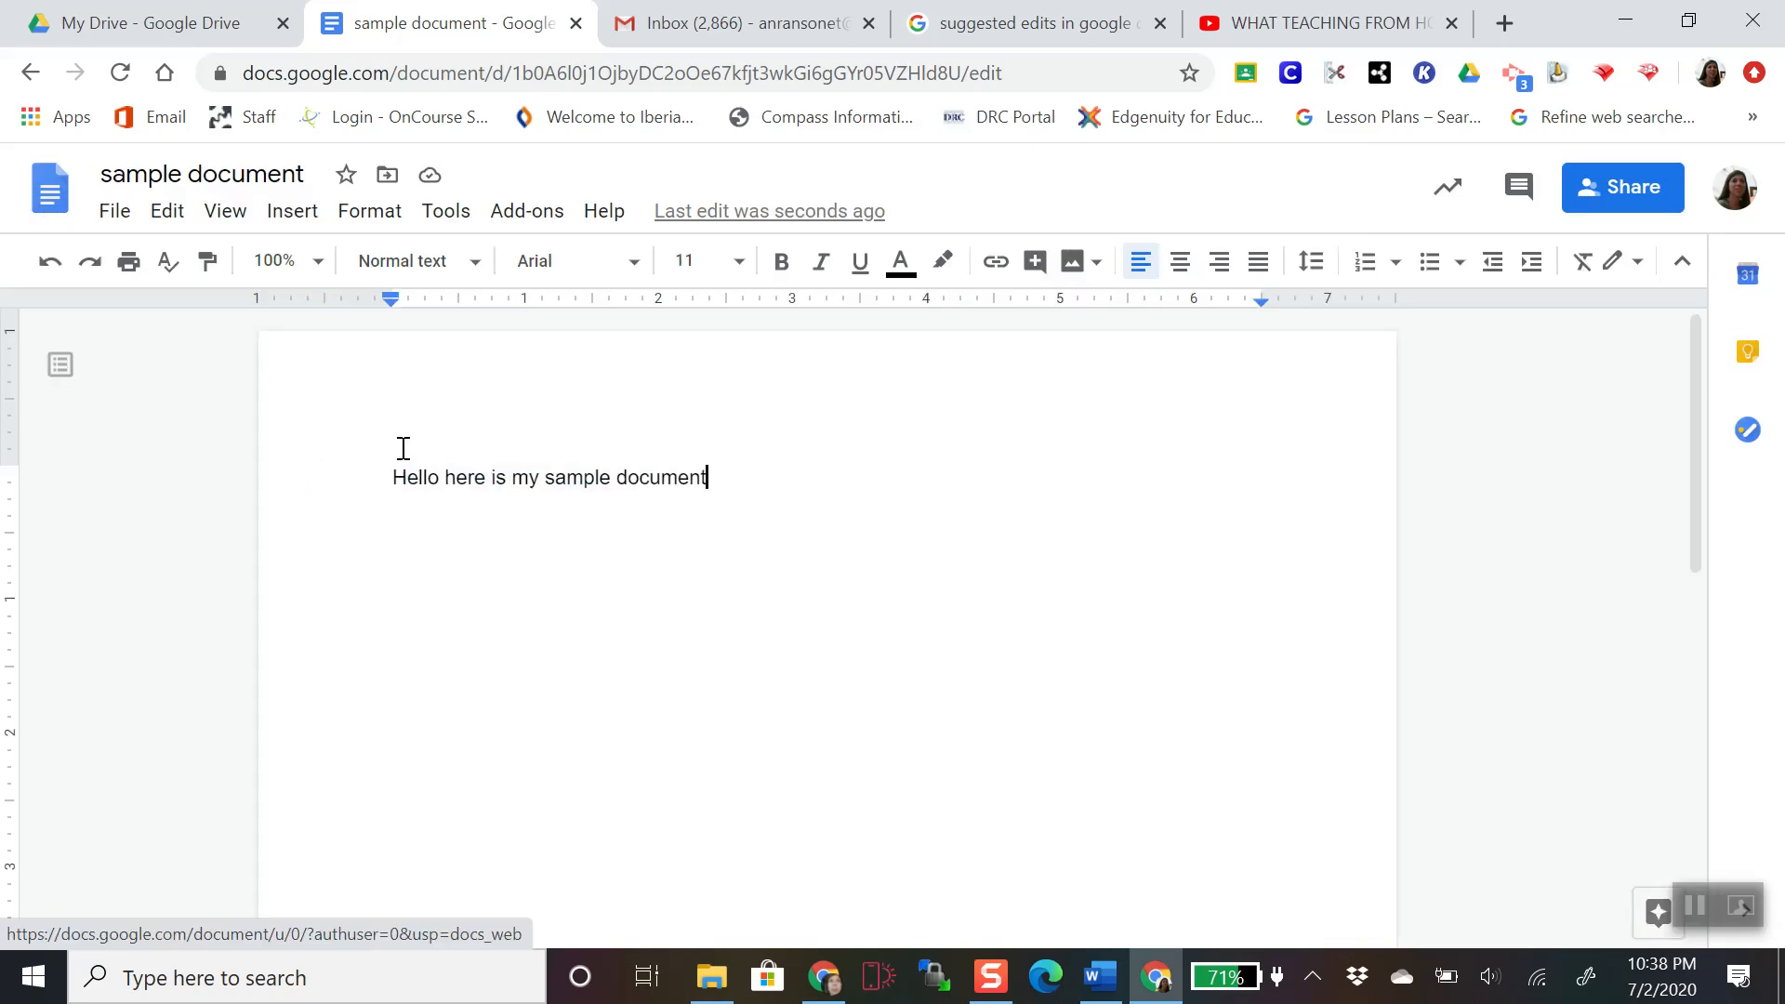
# - Start a new line below the sentence and search for "dogs" with the Explore tool
pyautogui.moveTo(617, 477); pyautogui.dragTo(712, 481)
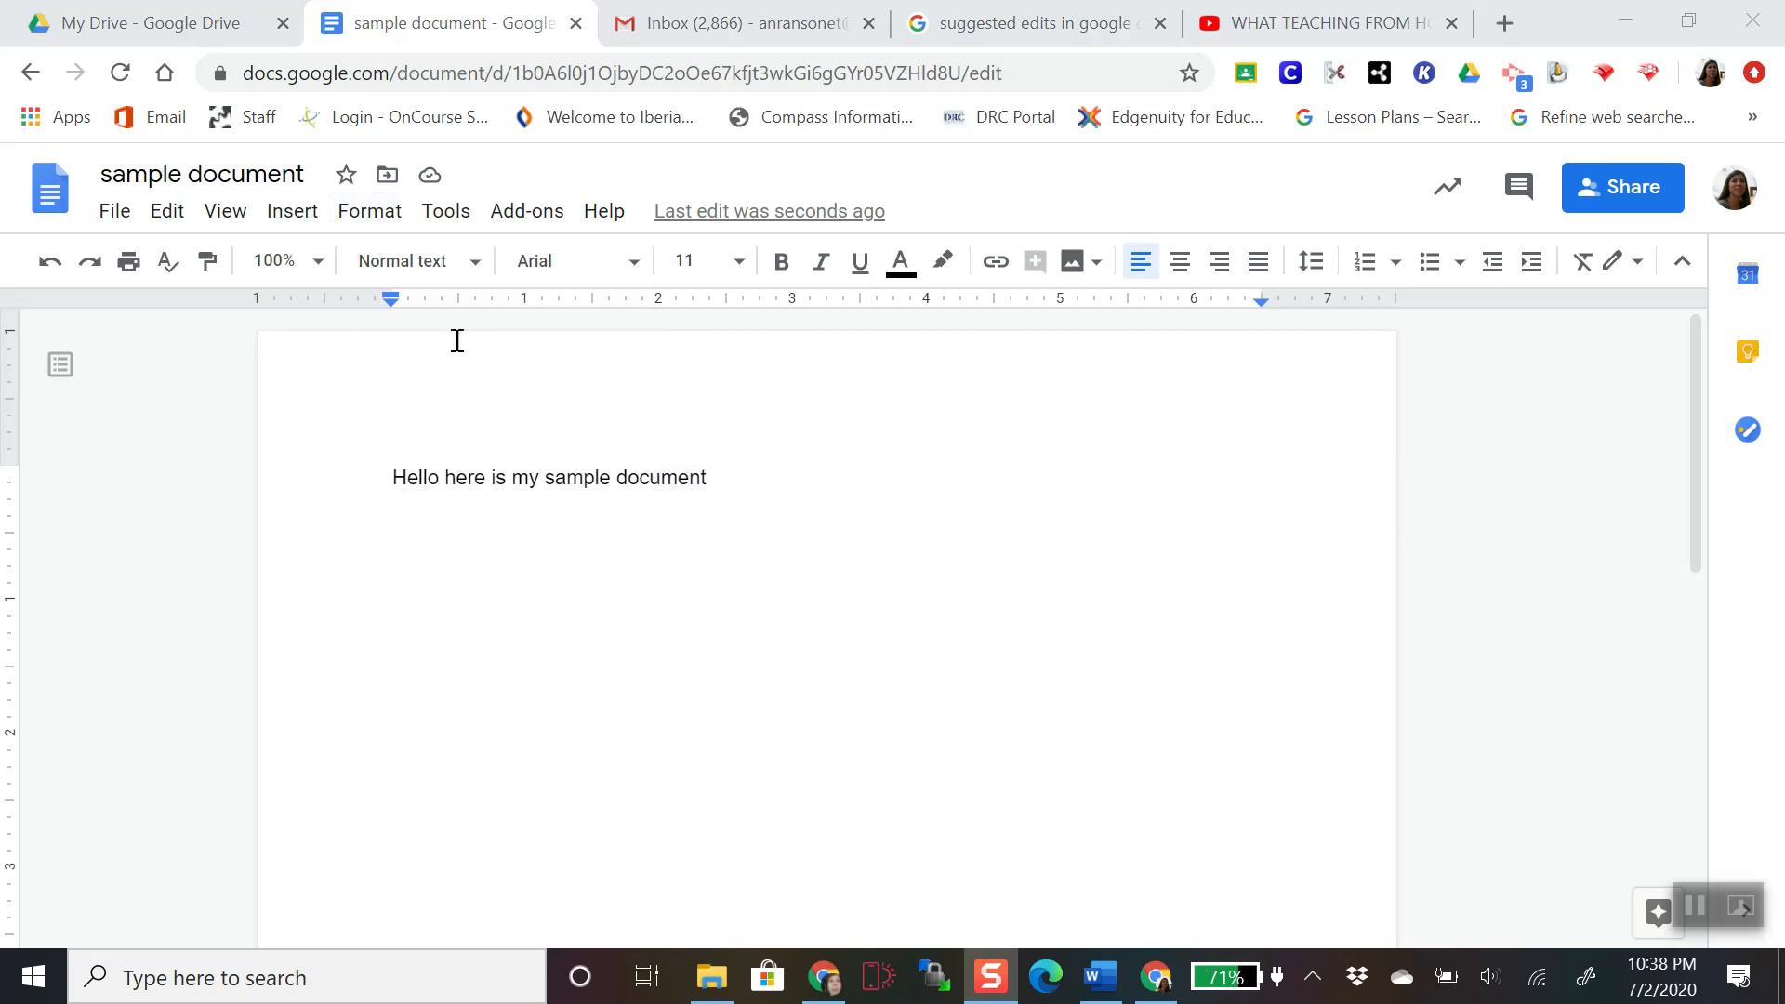
pyautogui.click(453, 215)
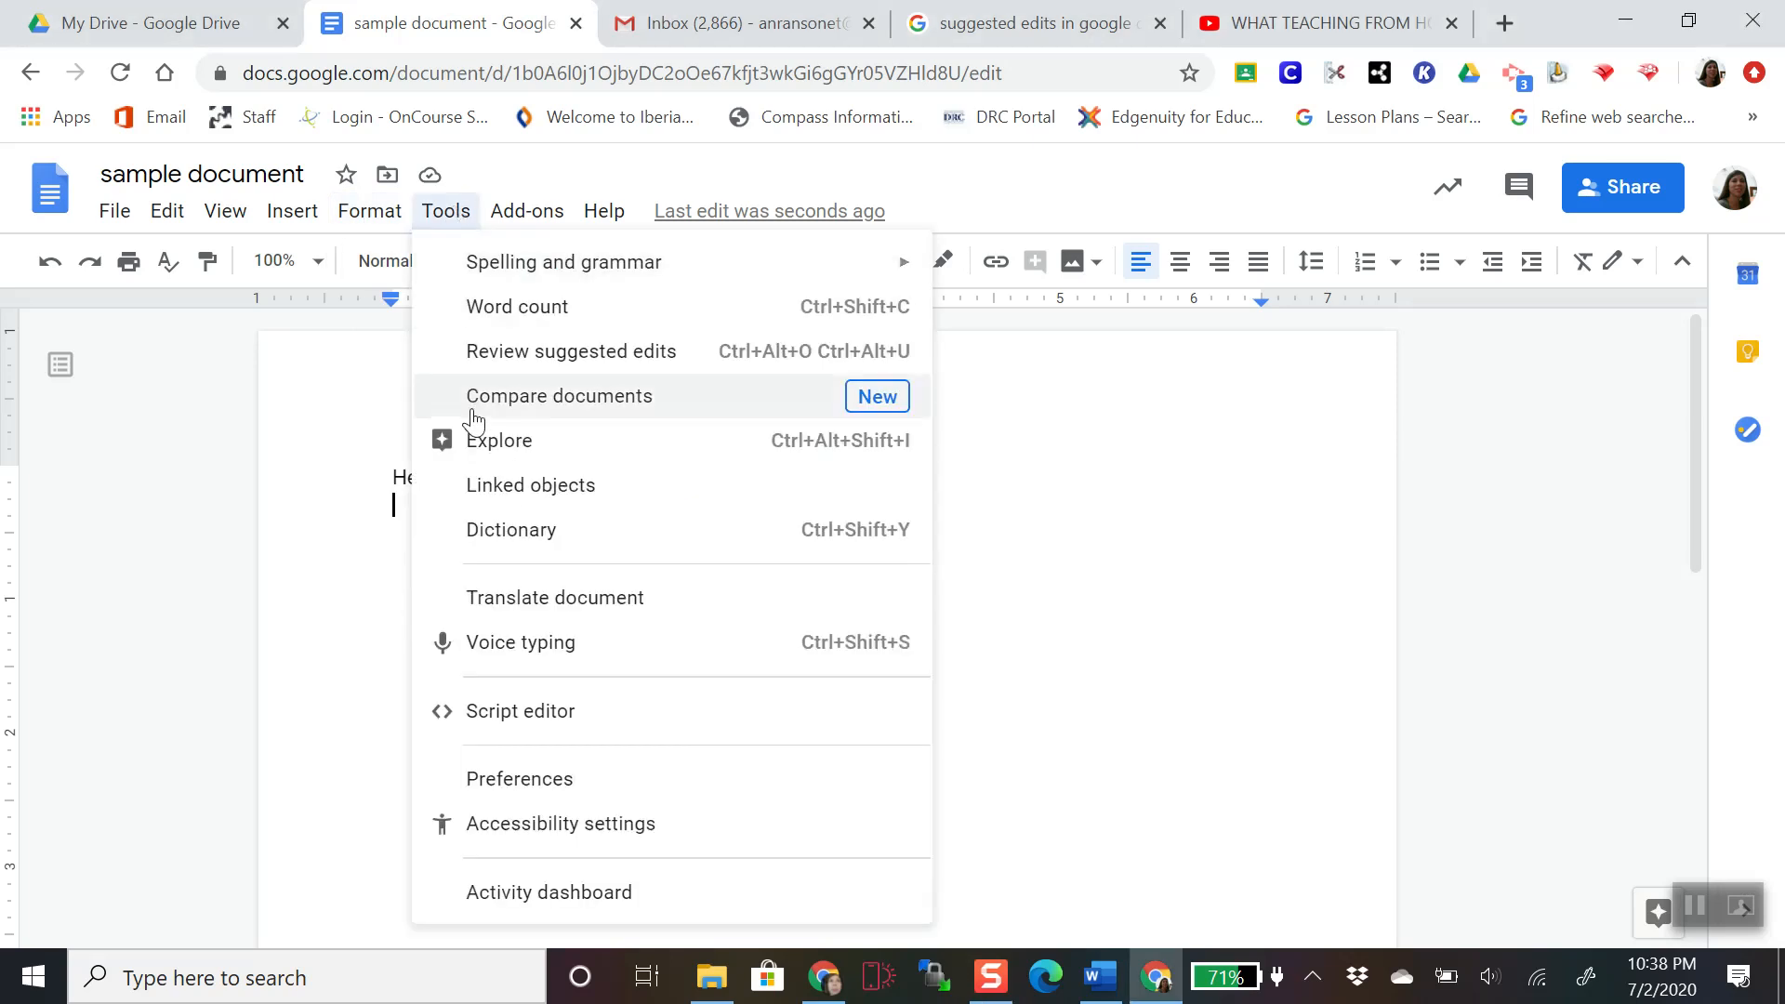
pyautogui.click(479, 441)
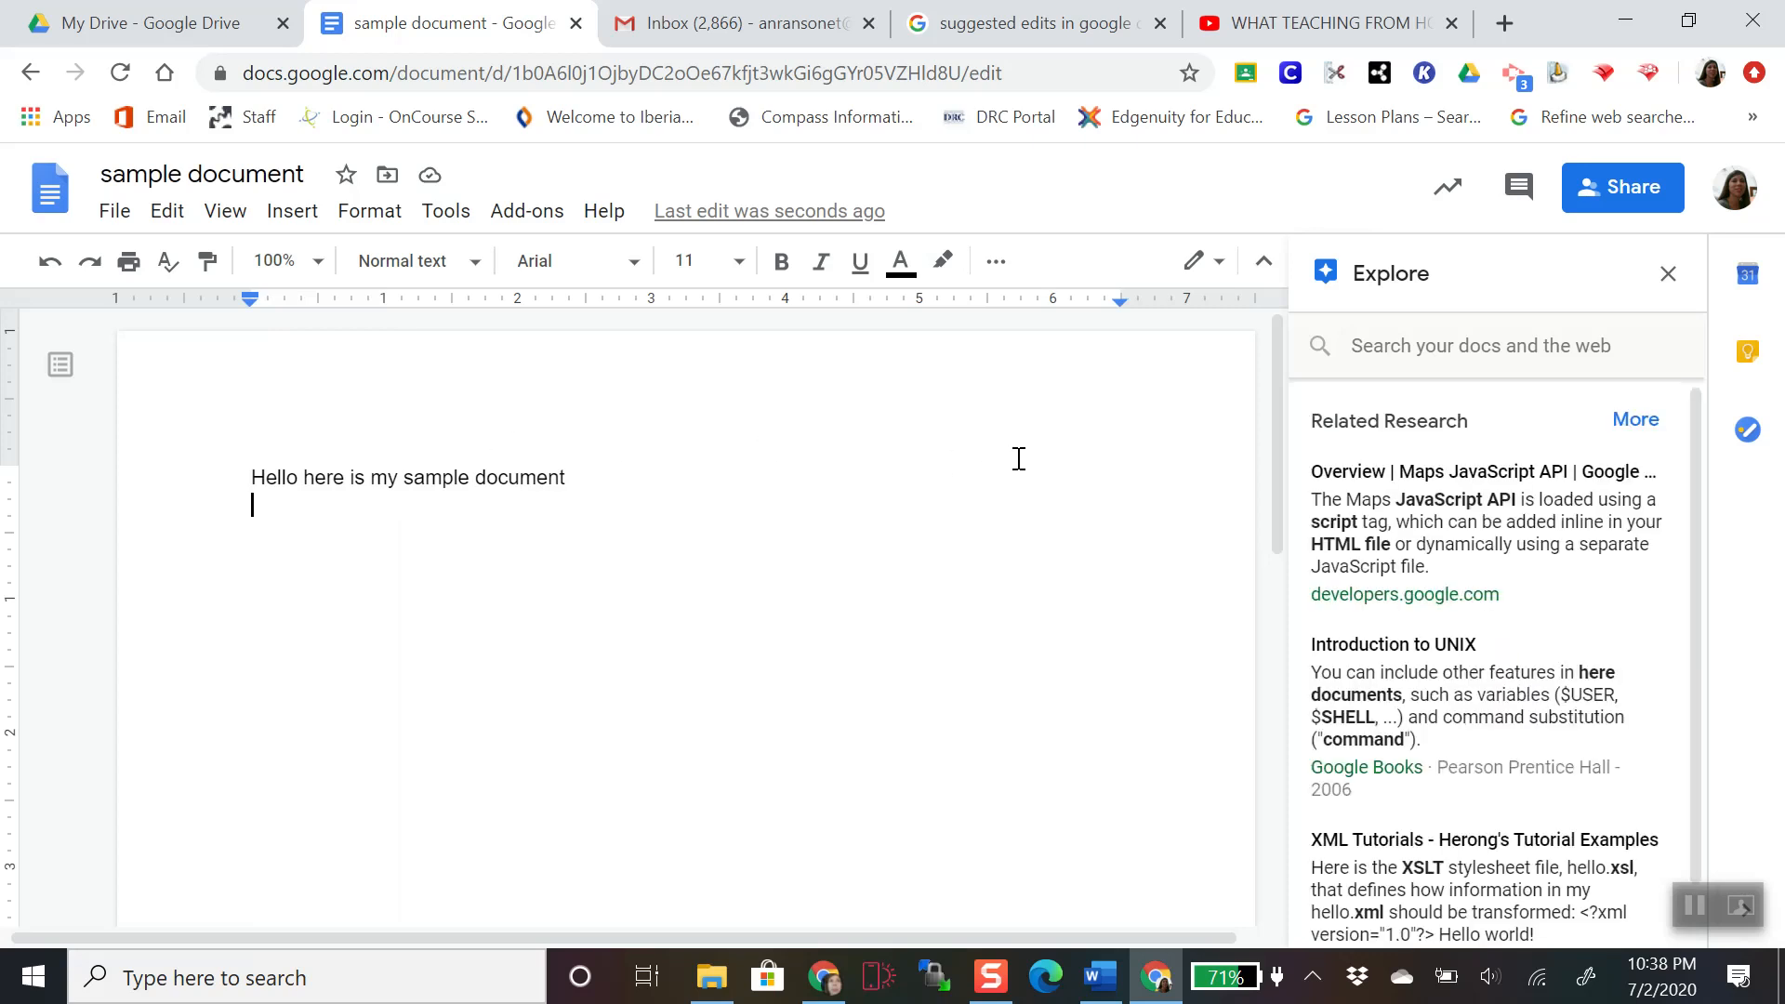
pyautogui.click(1598, 342)
pyautogui.write('dogs')
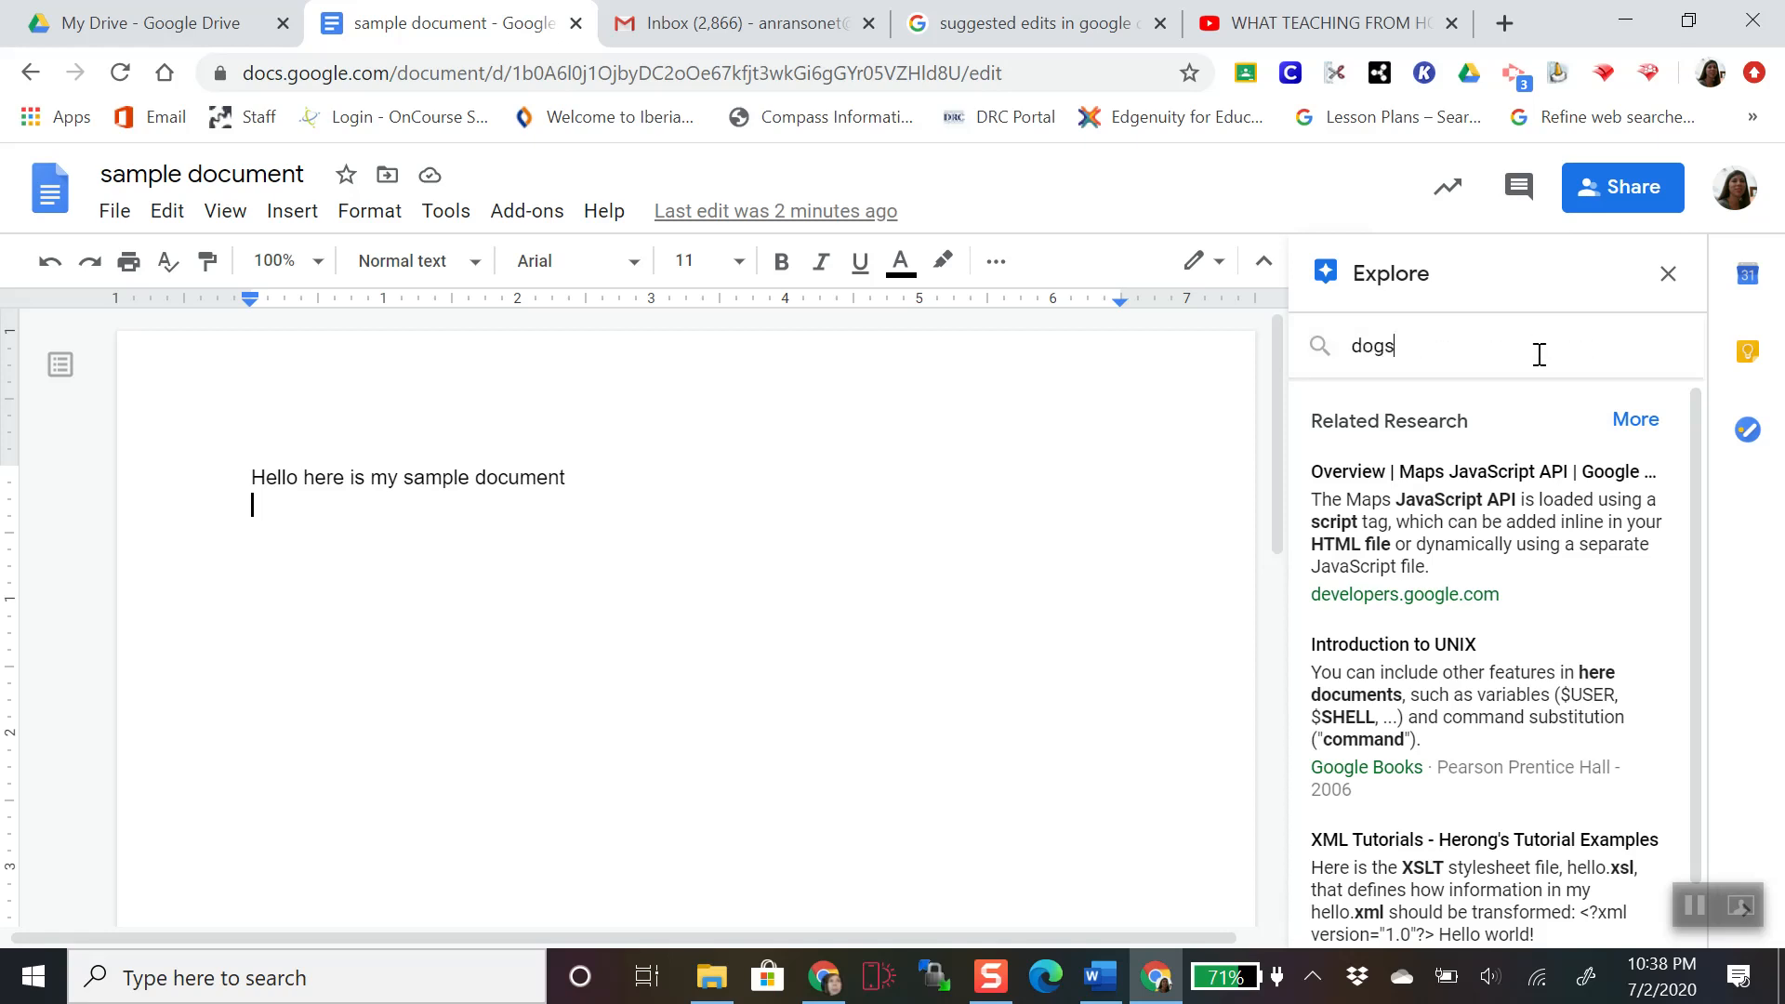
pyautogui.press('Return')
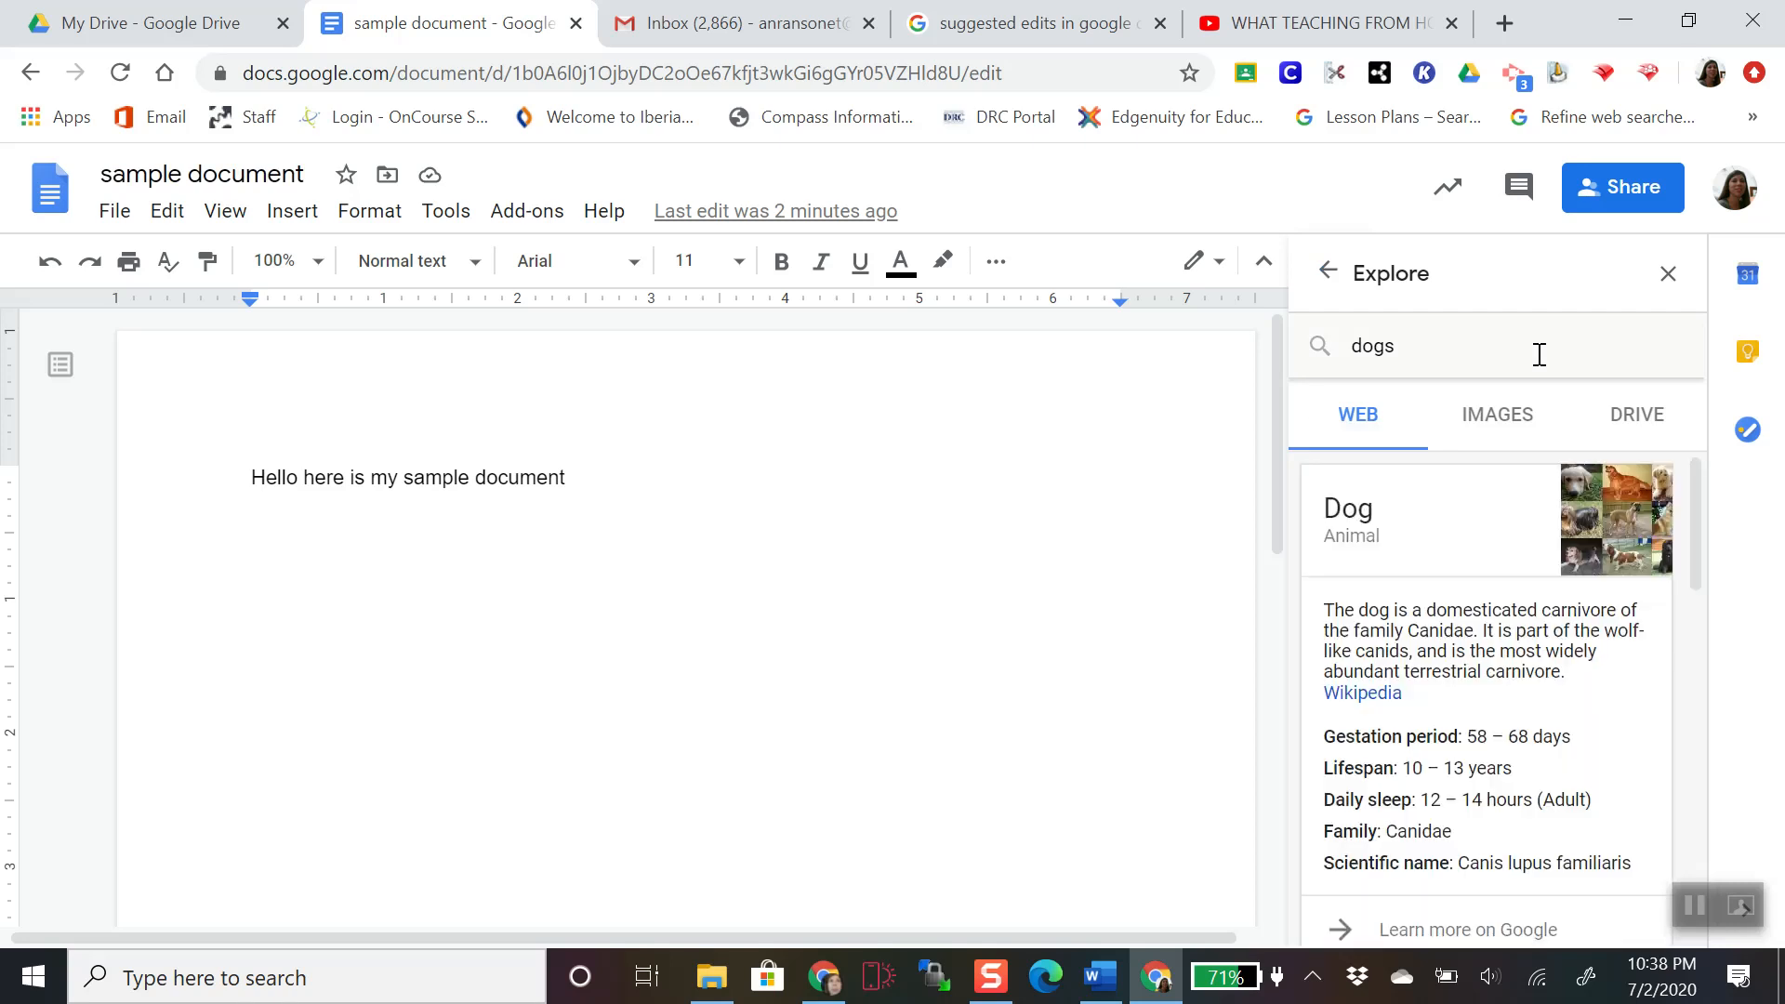
# - Cite the web result "Dogs | The Humane Society of the United States" as a footnote and check it at the page end
pyautogui.scroll(-3, 1534, 744)
pyautogui.scroll(-3, 1532, 764)
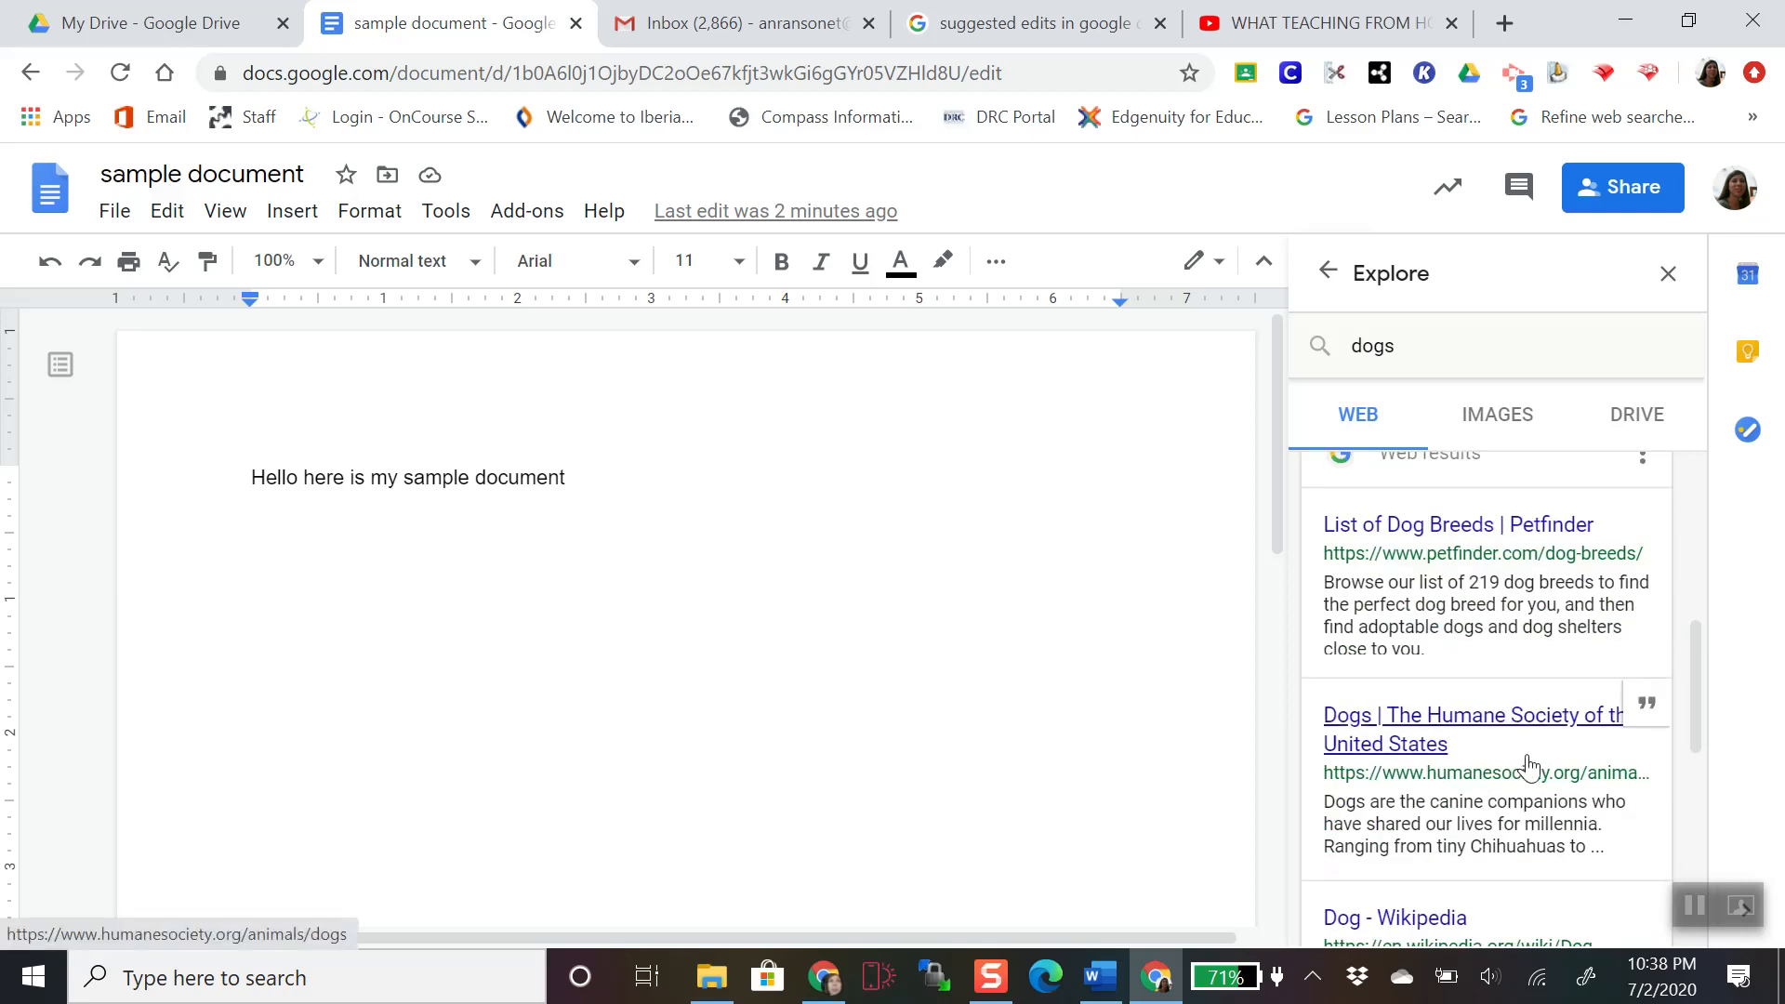
pyautogui.scroll(-2, 1529, 771)
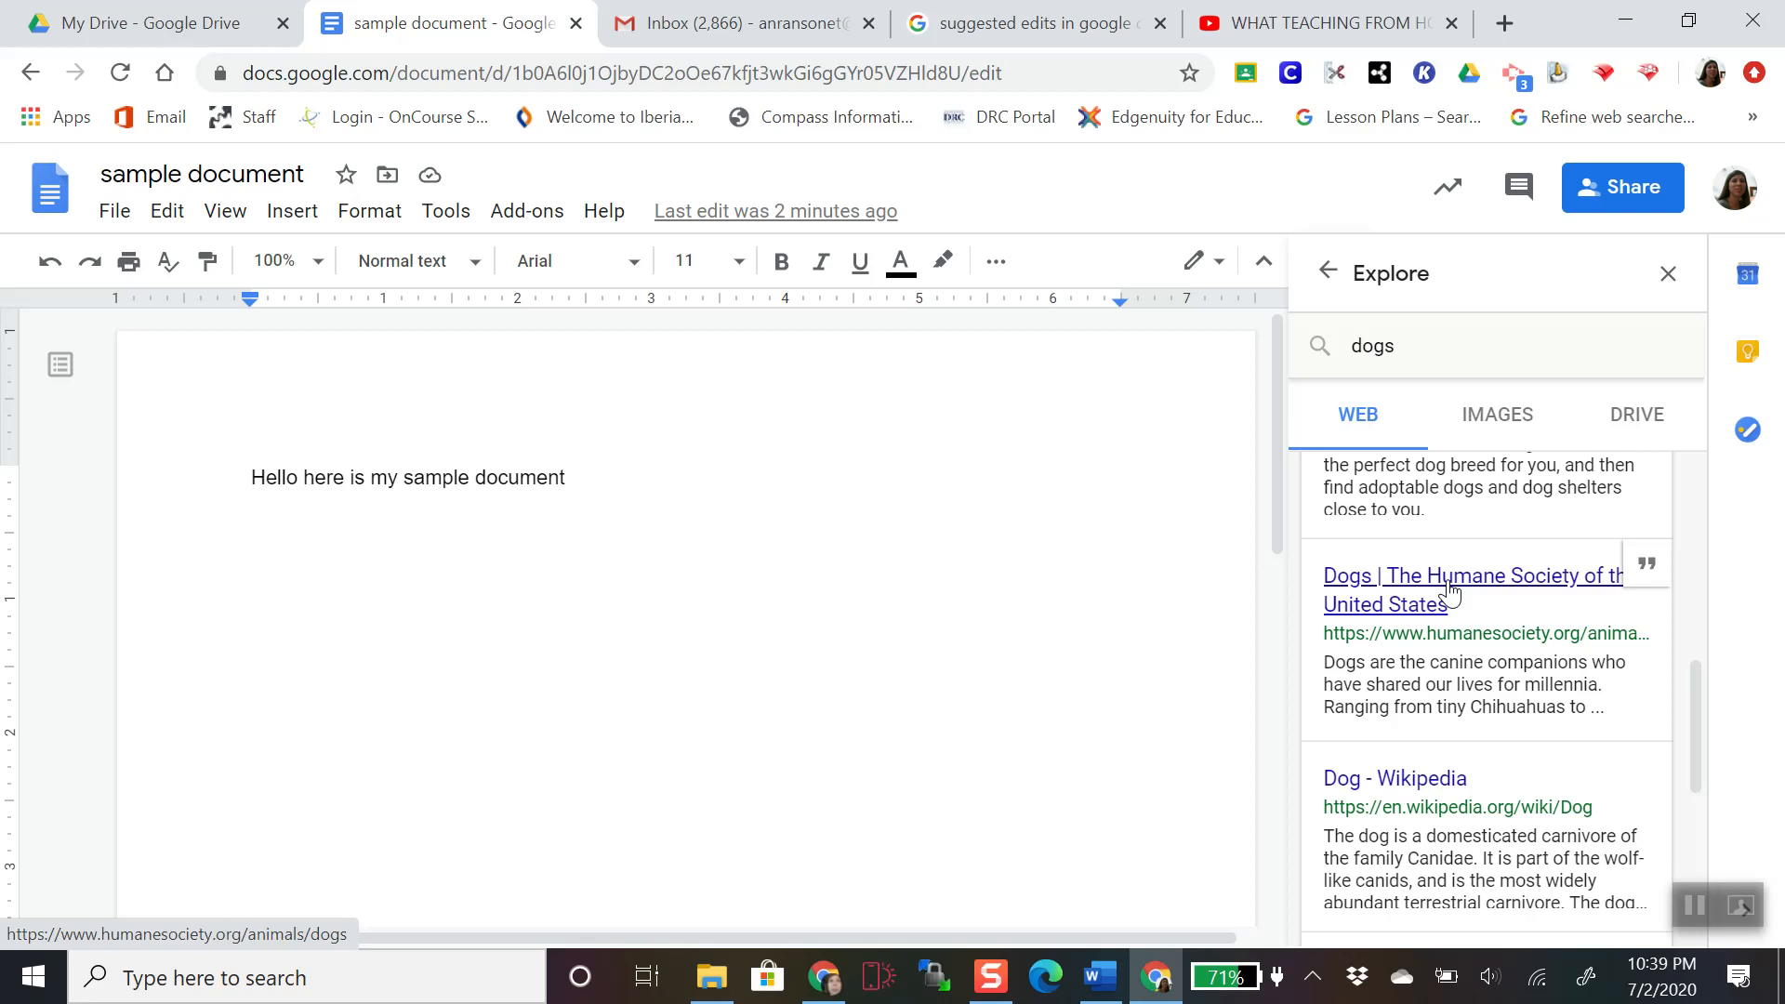
pyautogui.click(1647, 577)
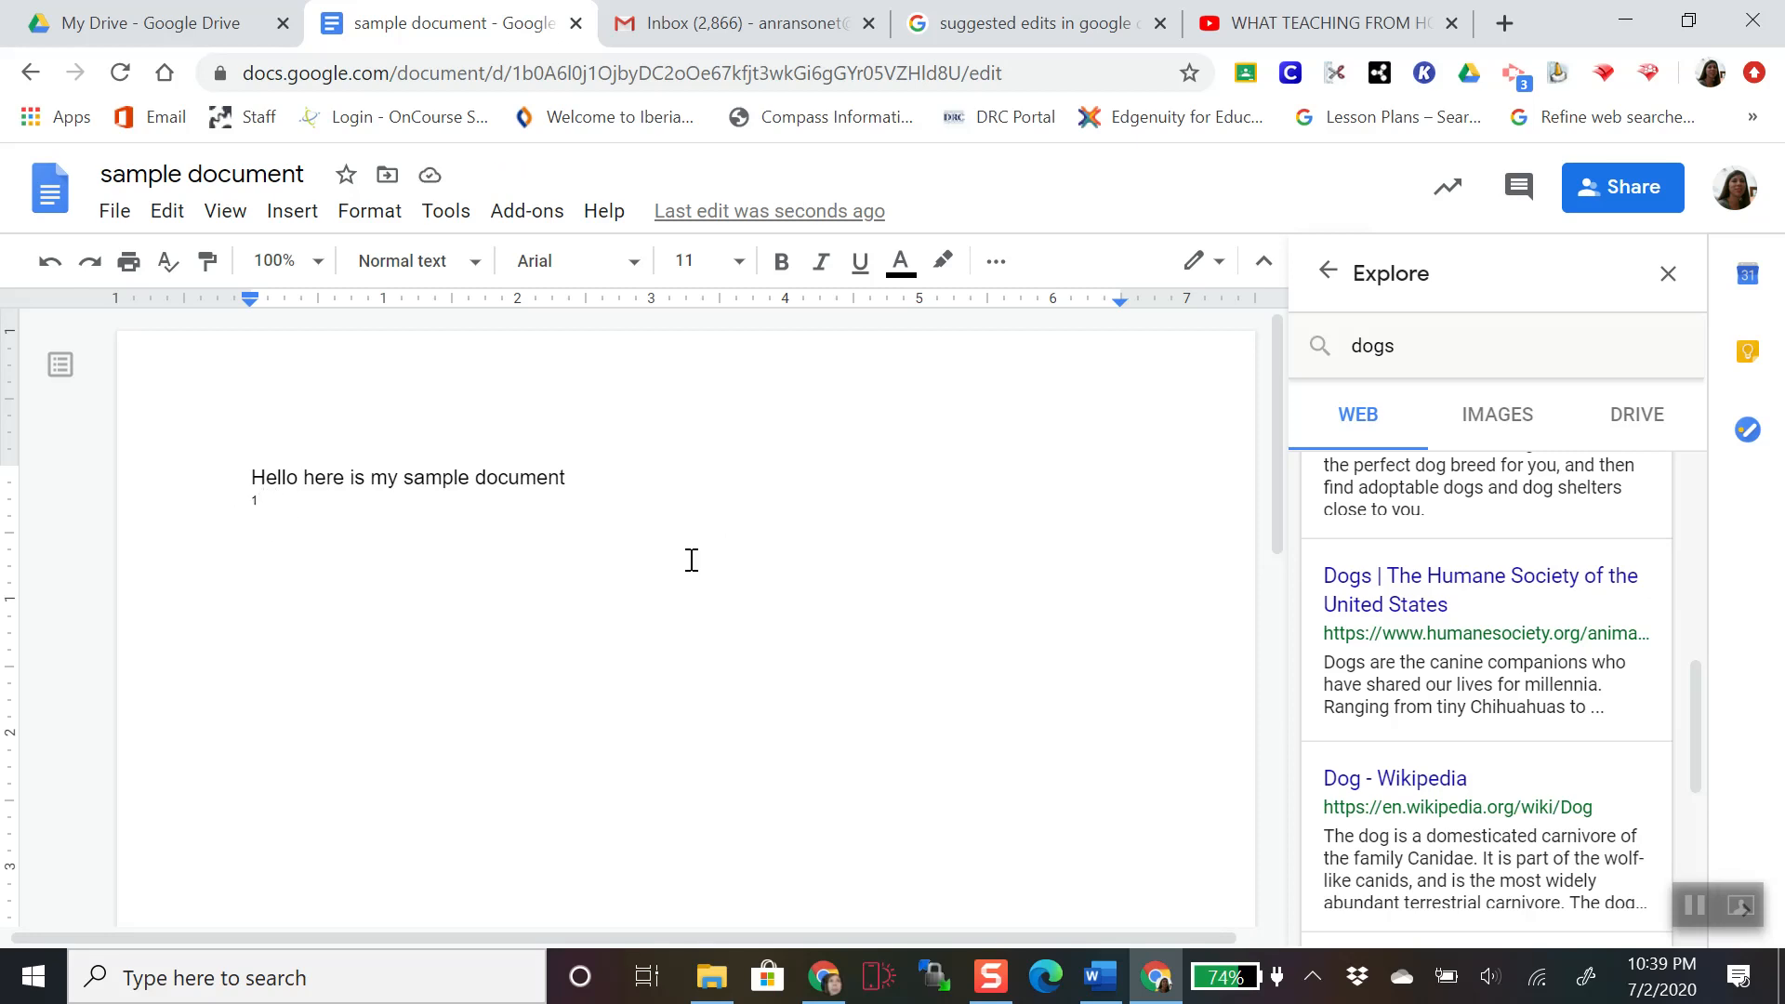
pyautogui.scroll(-10, 693, 559)
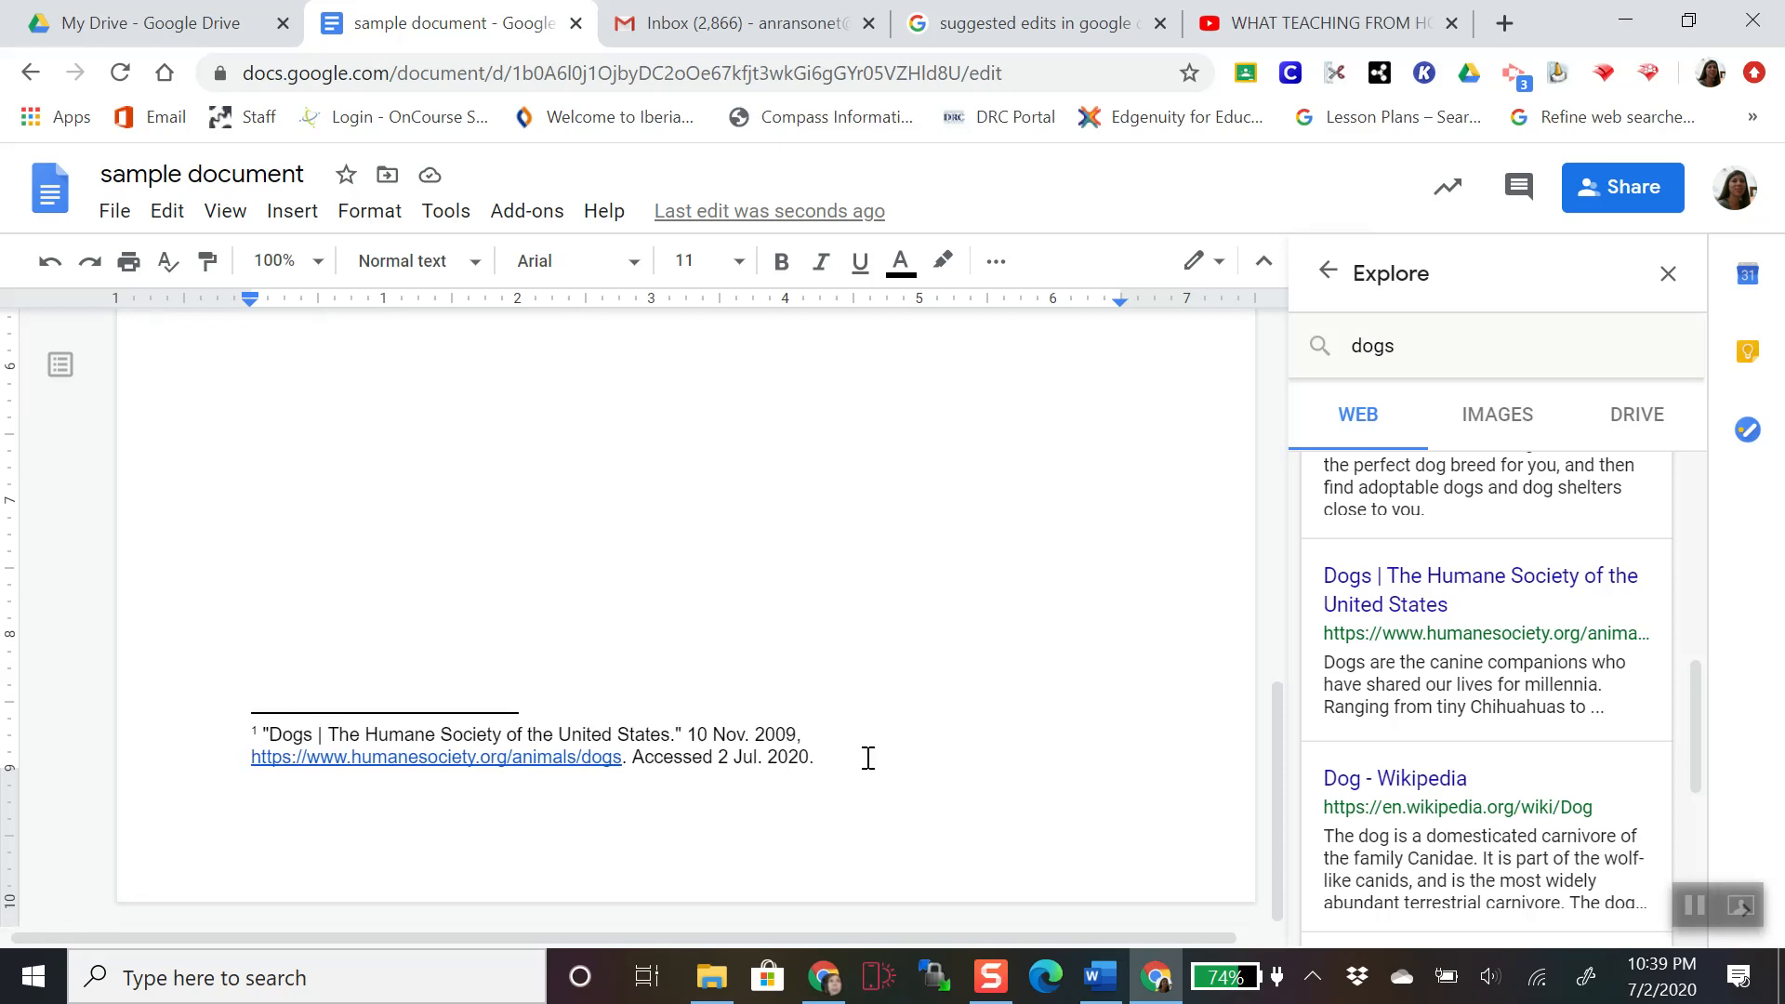
# - Insert a second footnote citation of the Humane Society result and delete that duplicate
pyautogui.click(1650, 569)
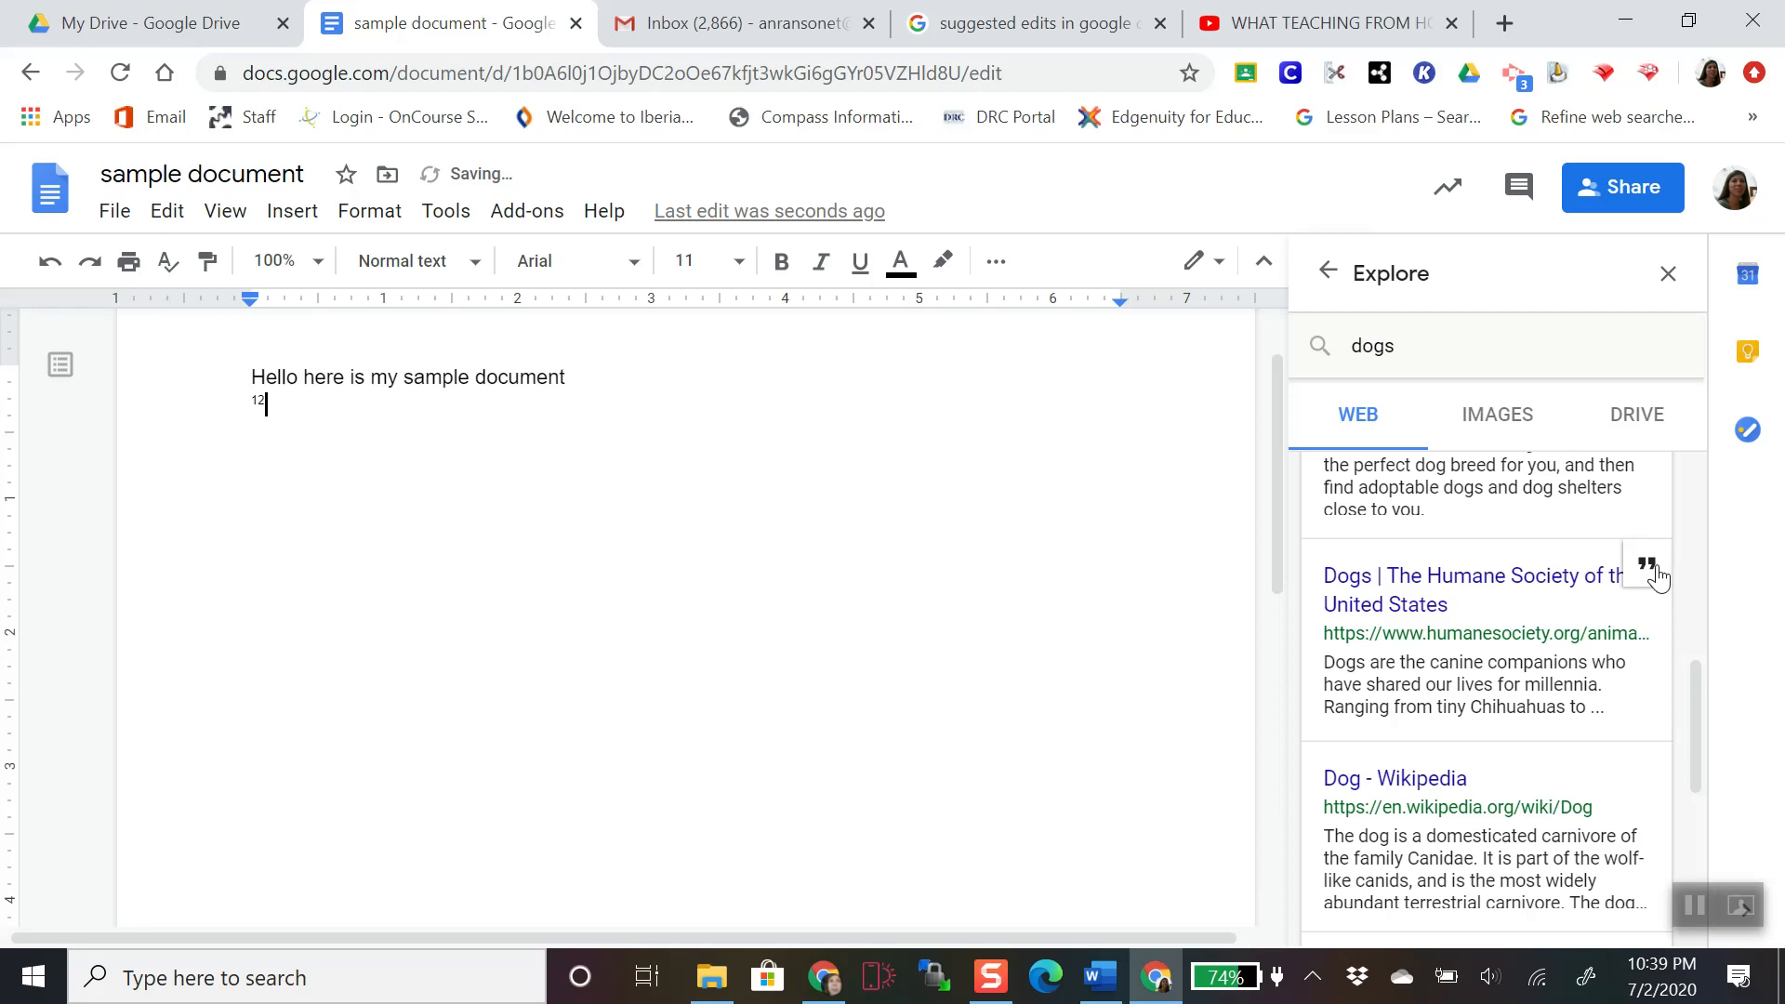
pyautogui.scroll(1, 776, 528)
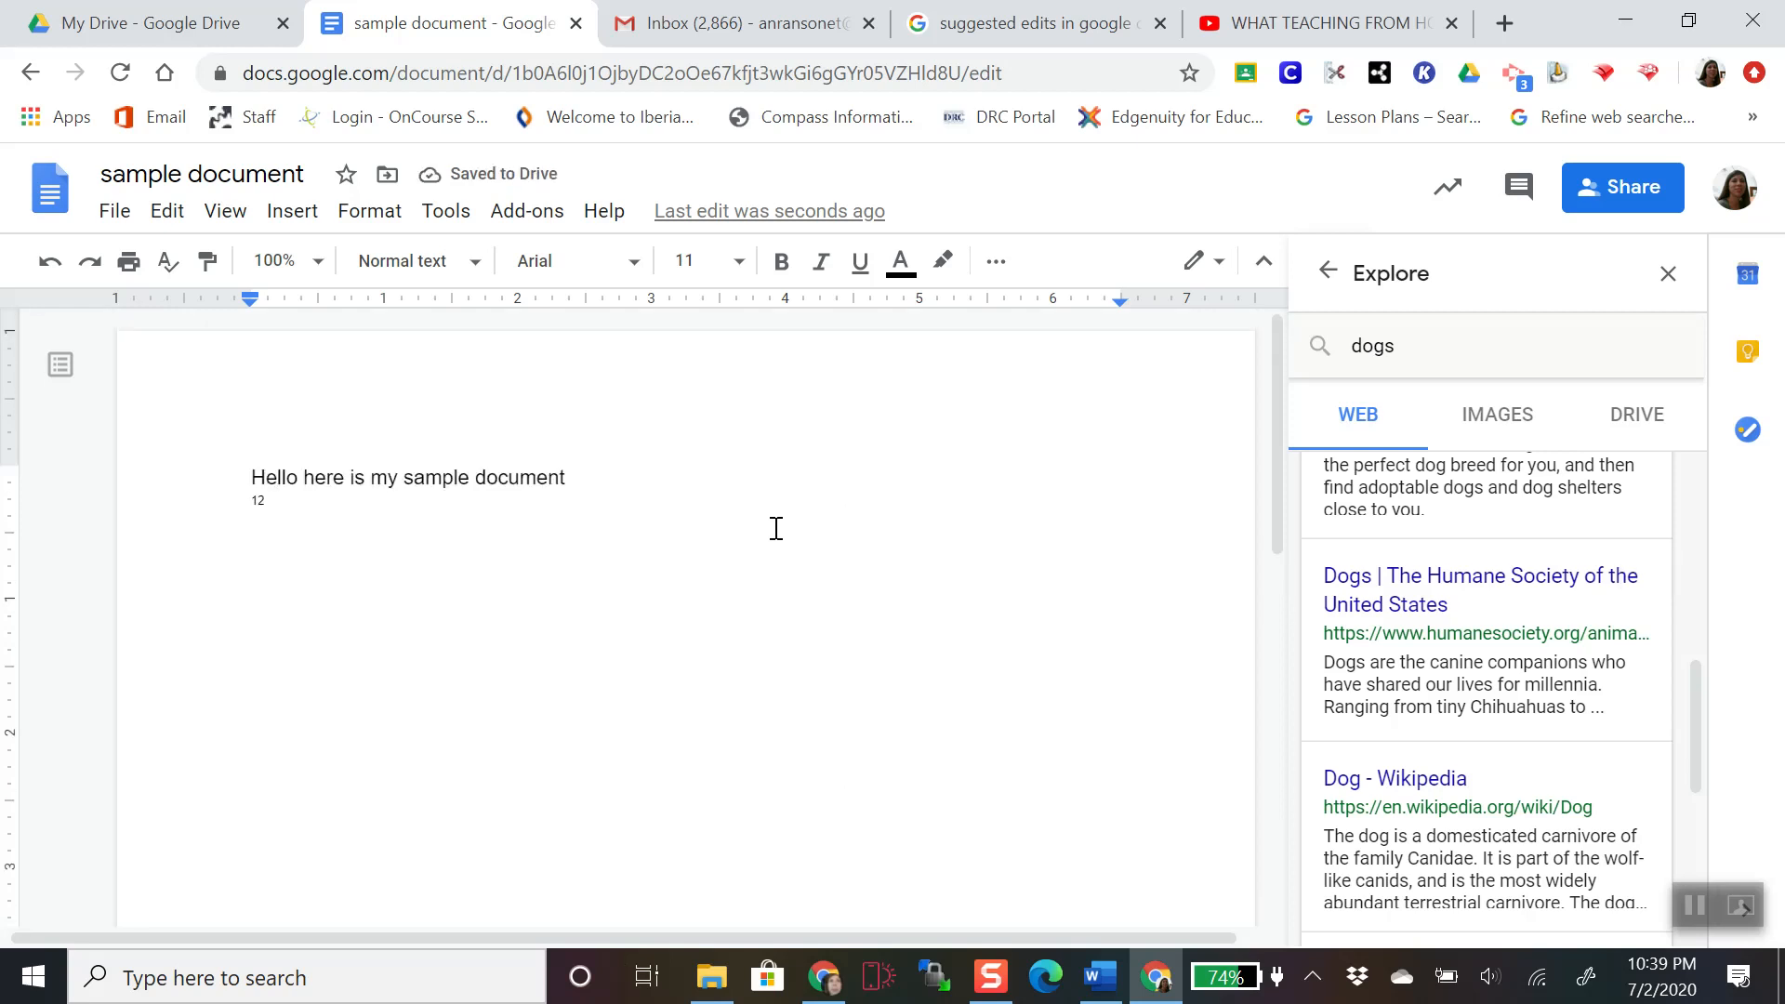
pyautogui.press('BackSpace')
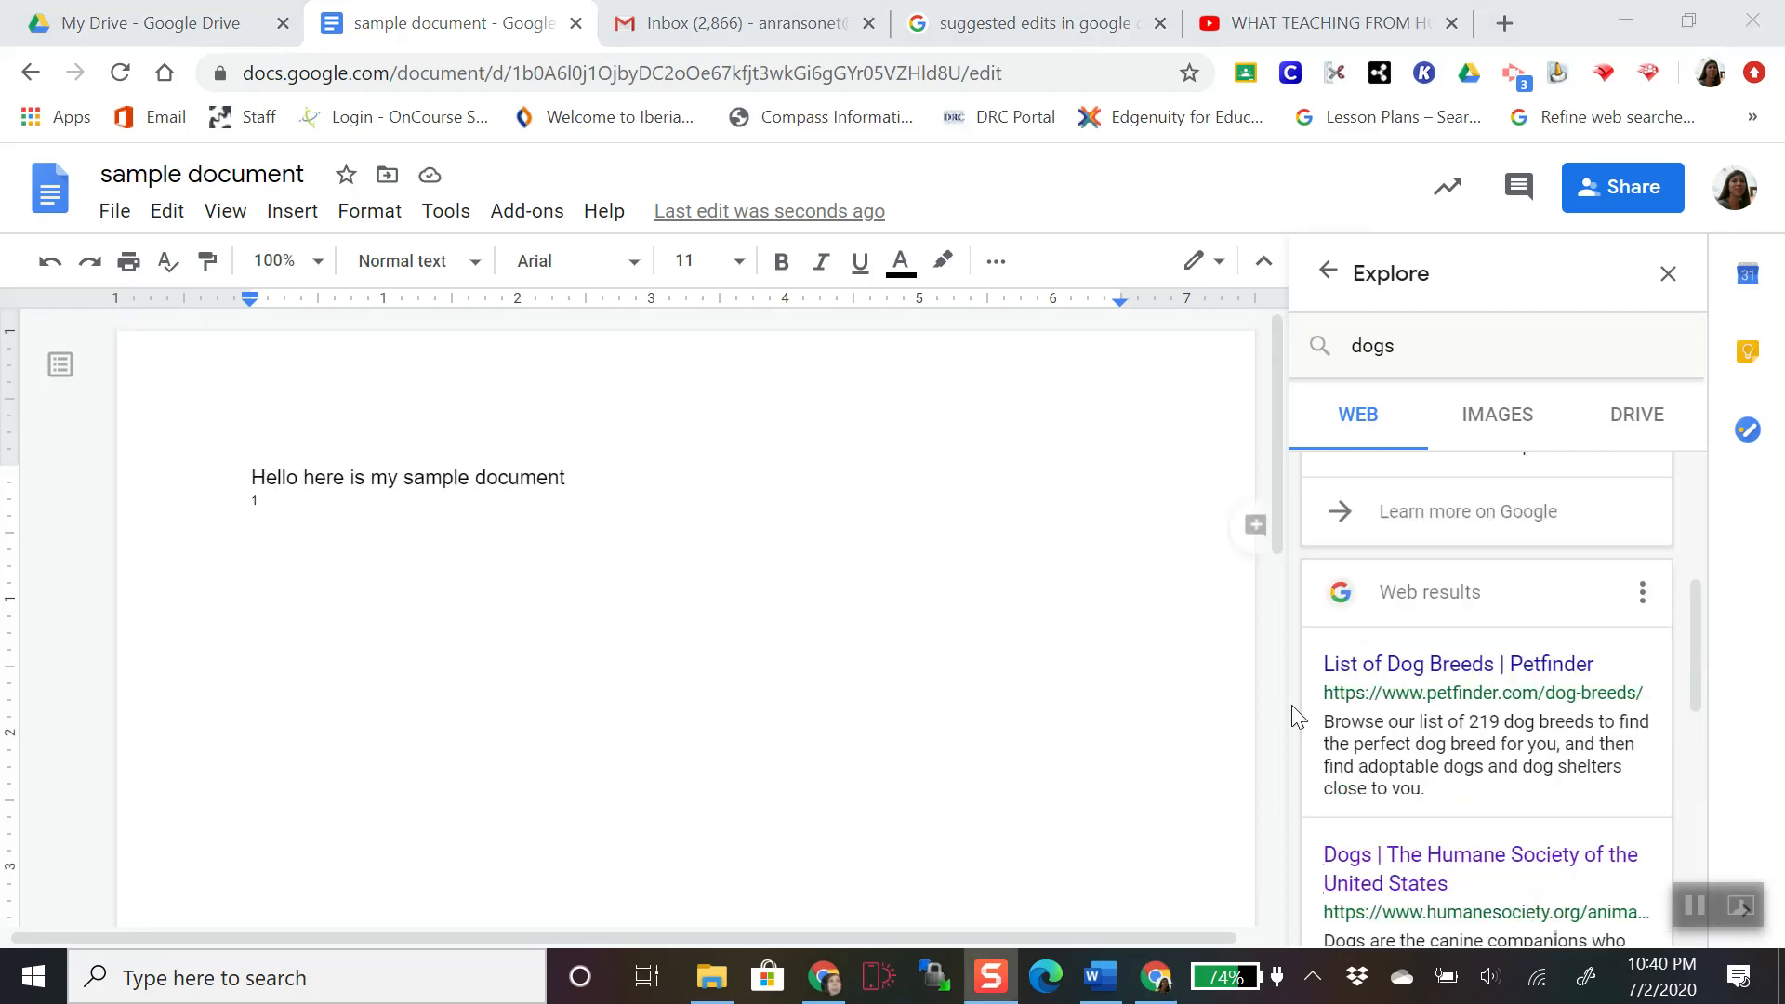
# - View the citation format choices for the web results and go back to the Humane Society result
pyautogui.click(1644, 599)
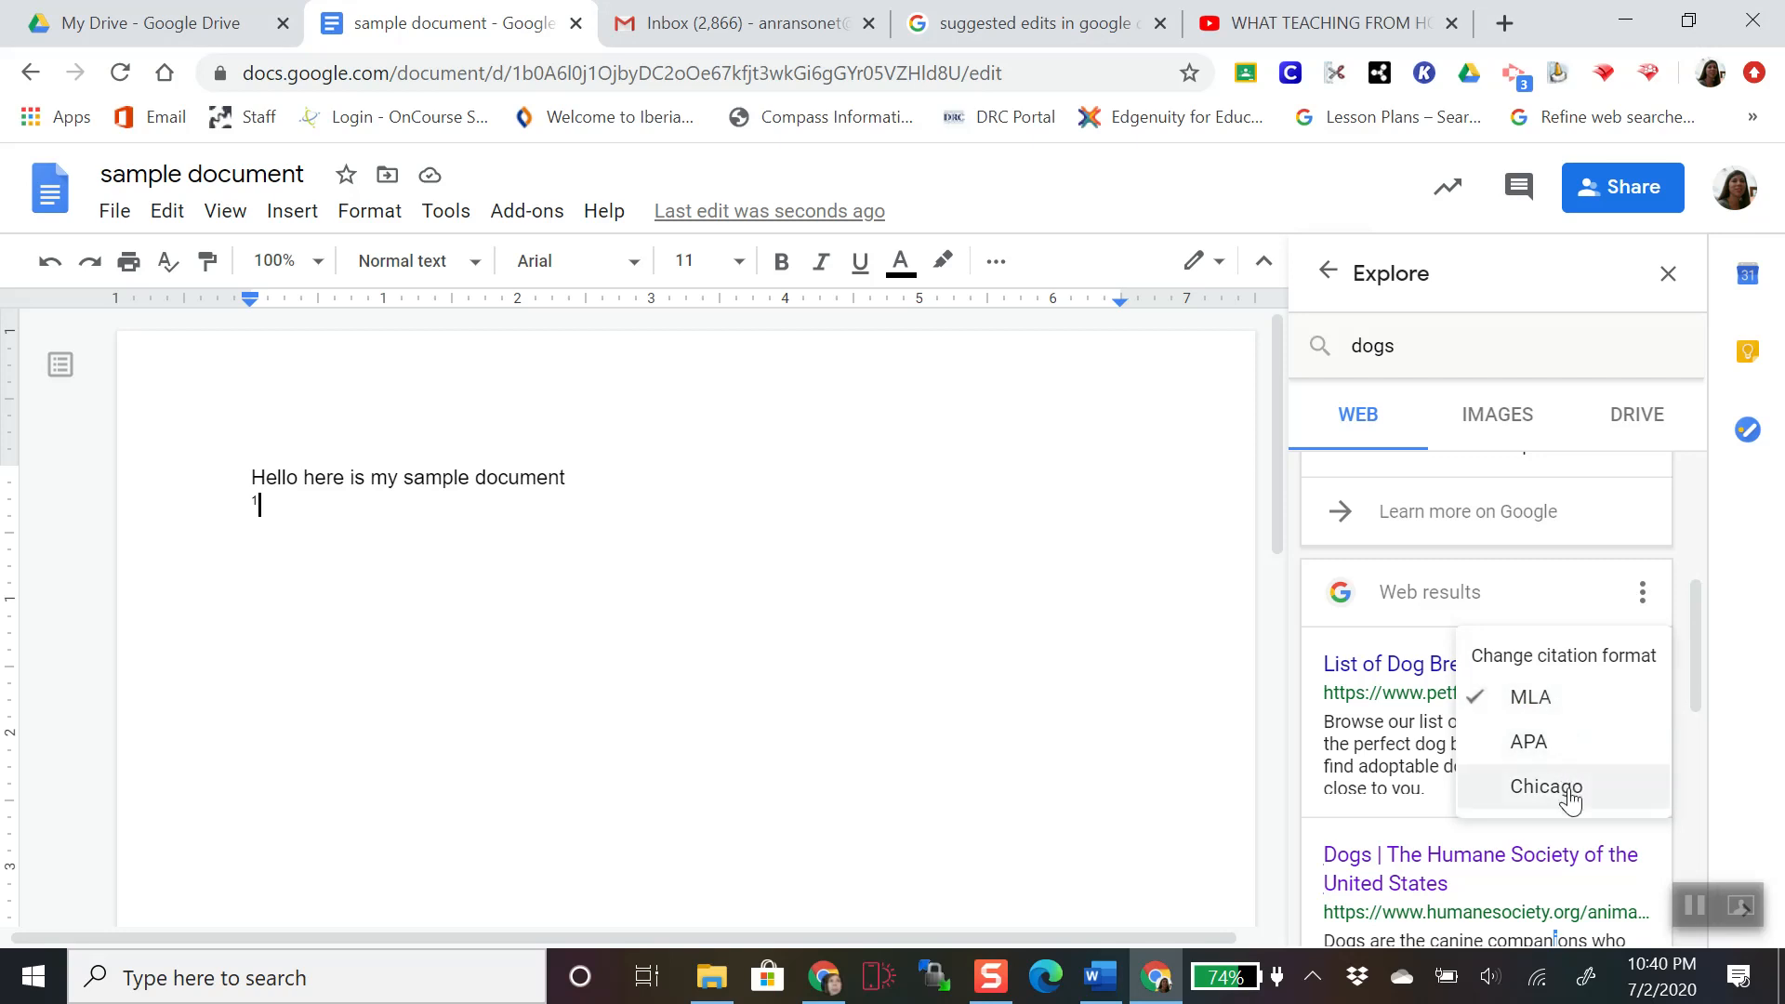
pyautogui.click(1556, 600)
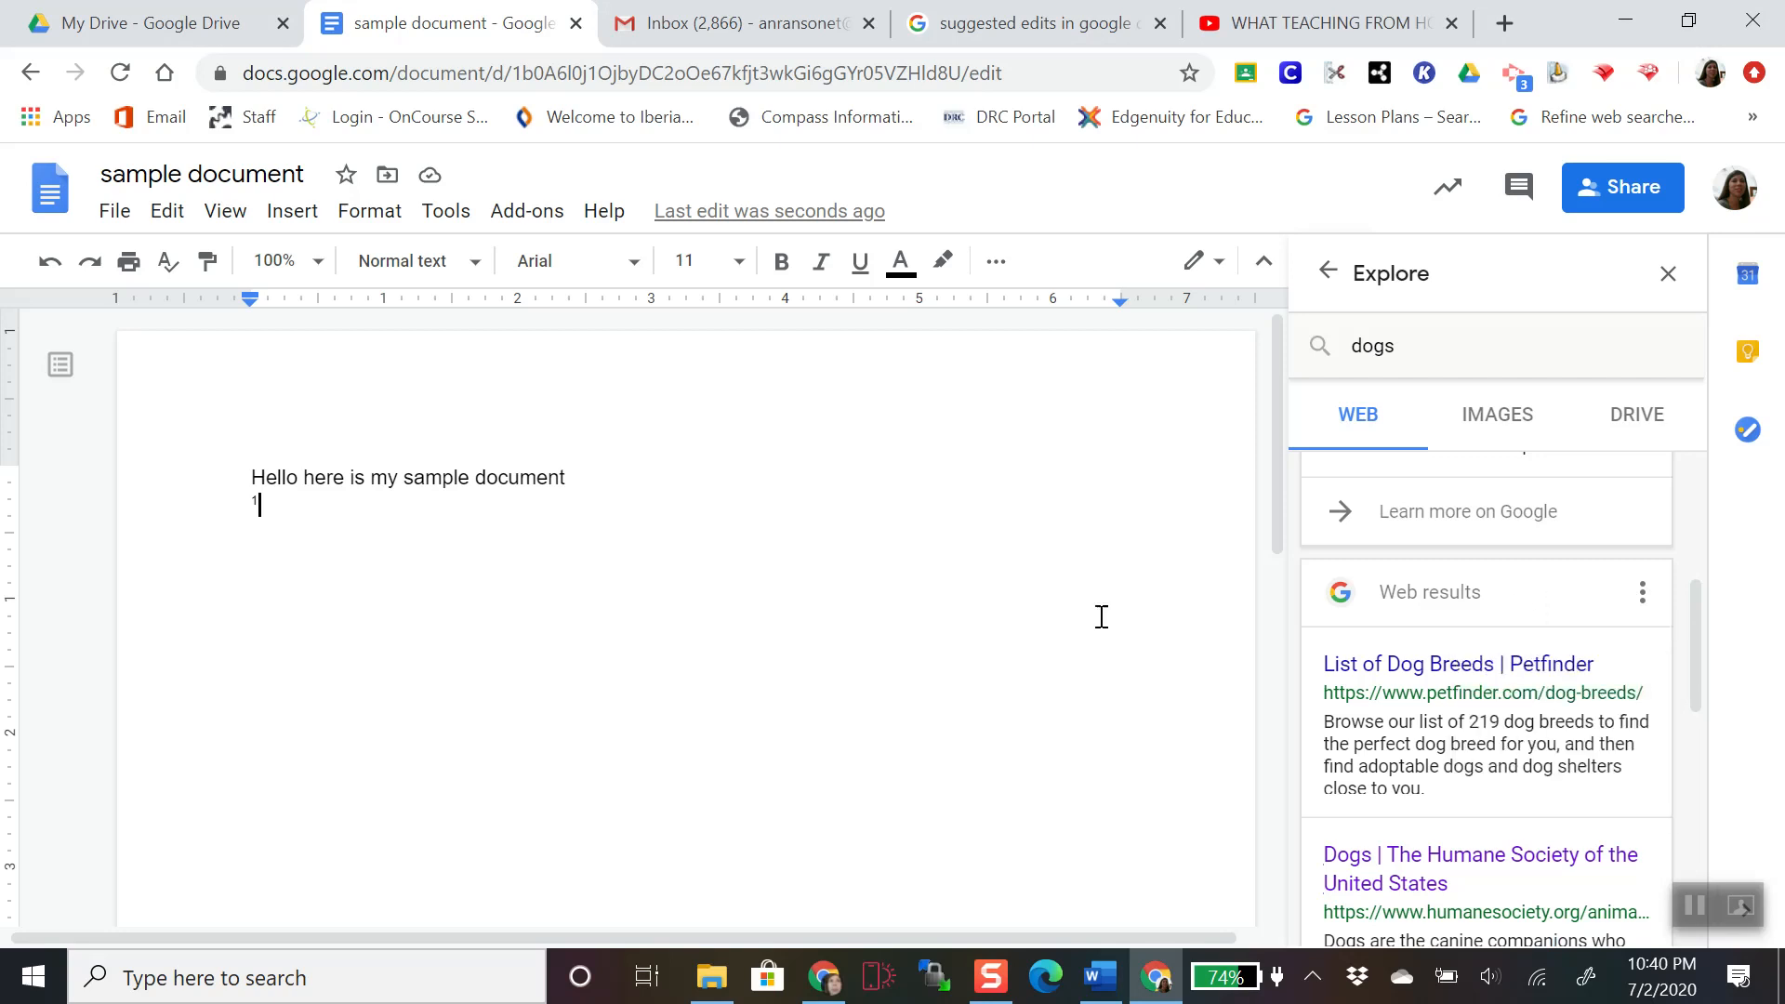
pyautogui.scroll(5, 1311, 599)
pyautogui.scroll(-7, 1311, 599)
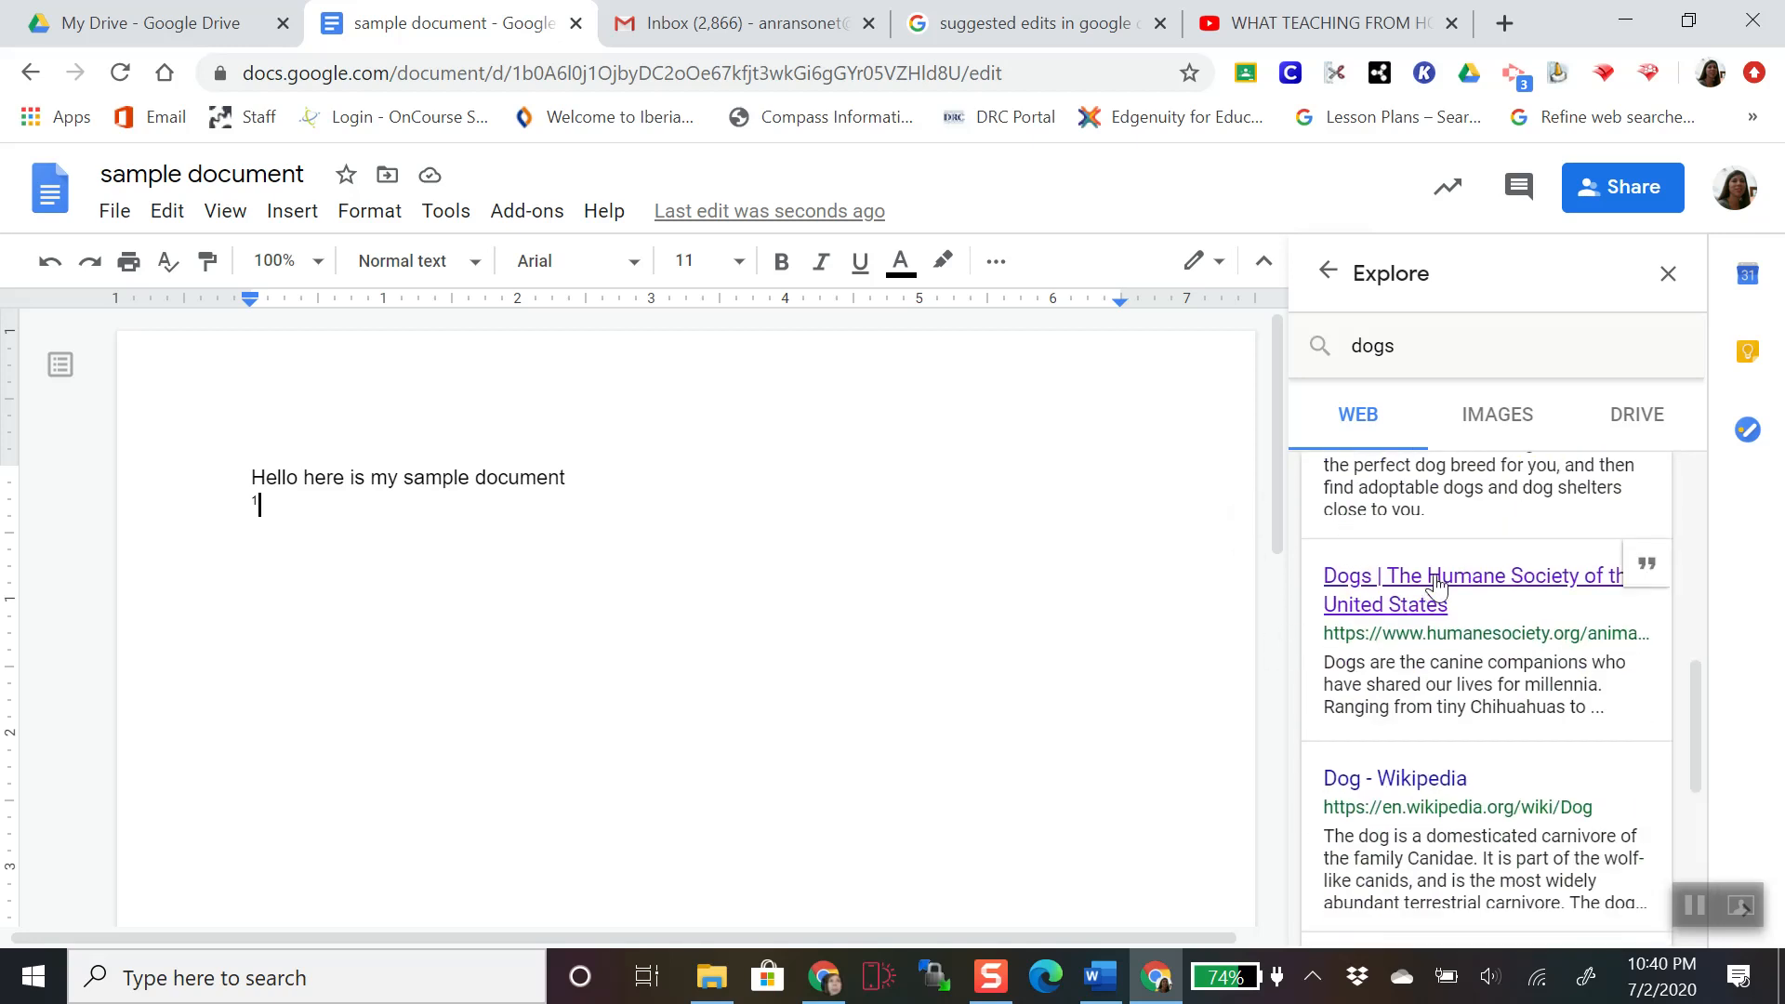
# - View the web page of the Humane Society dogs result and return to the document
pyautogui.click(1384, 590)
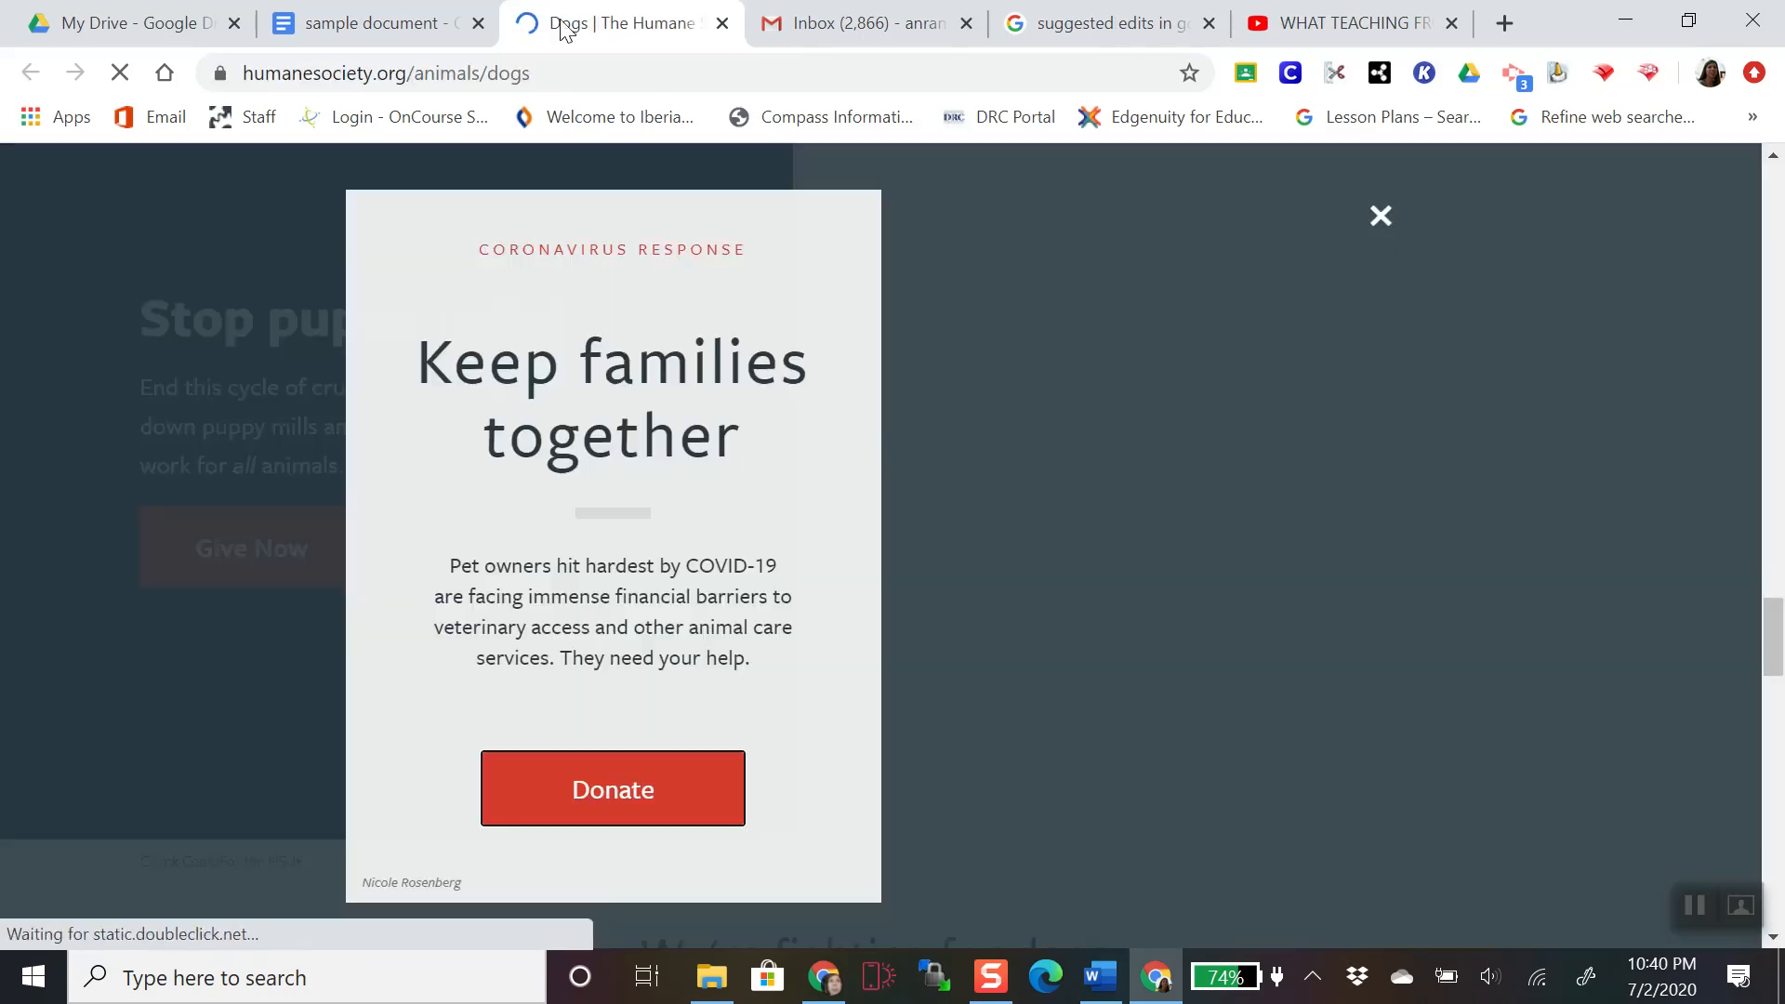
pyautogui.click(723, 24)
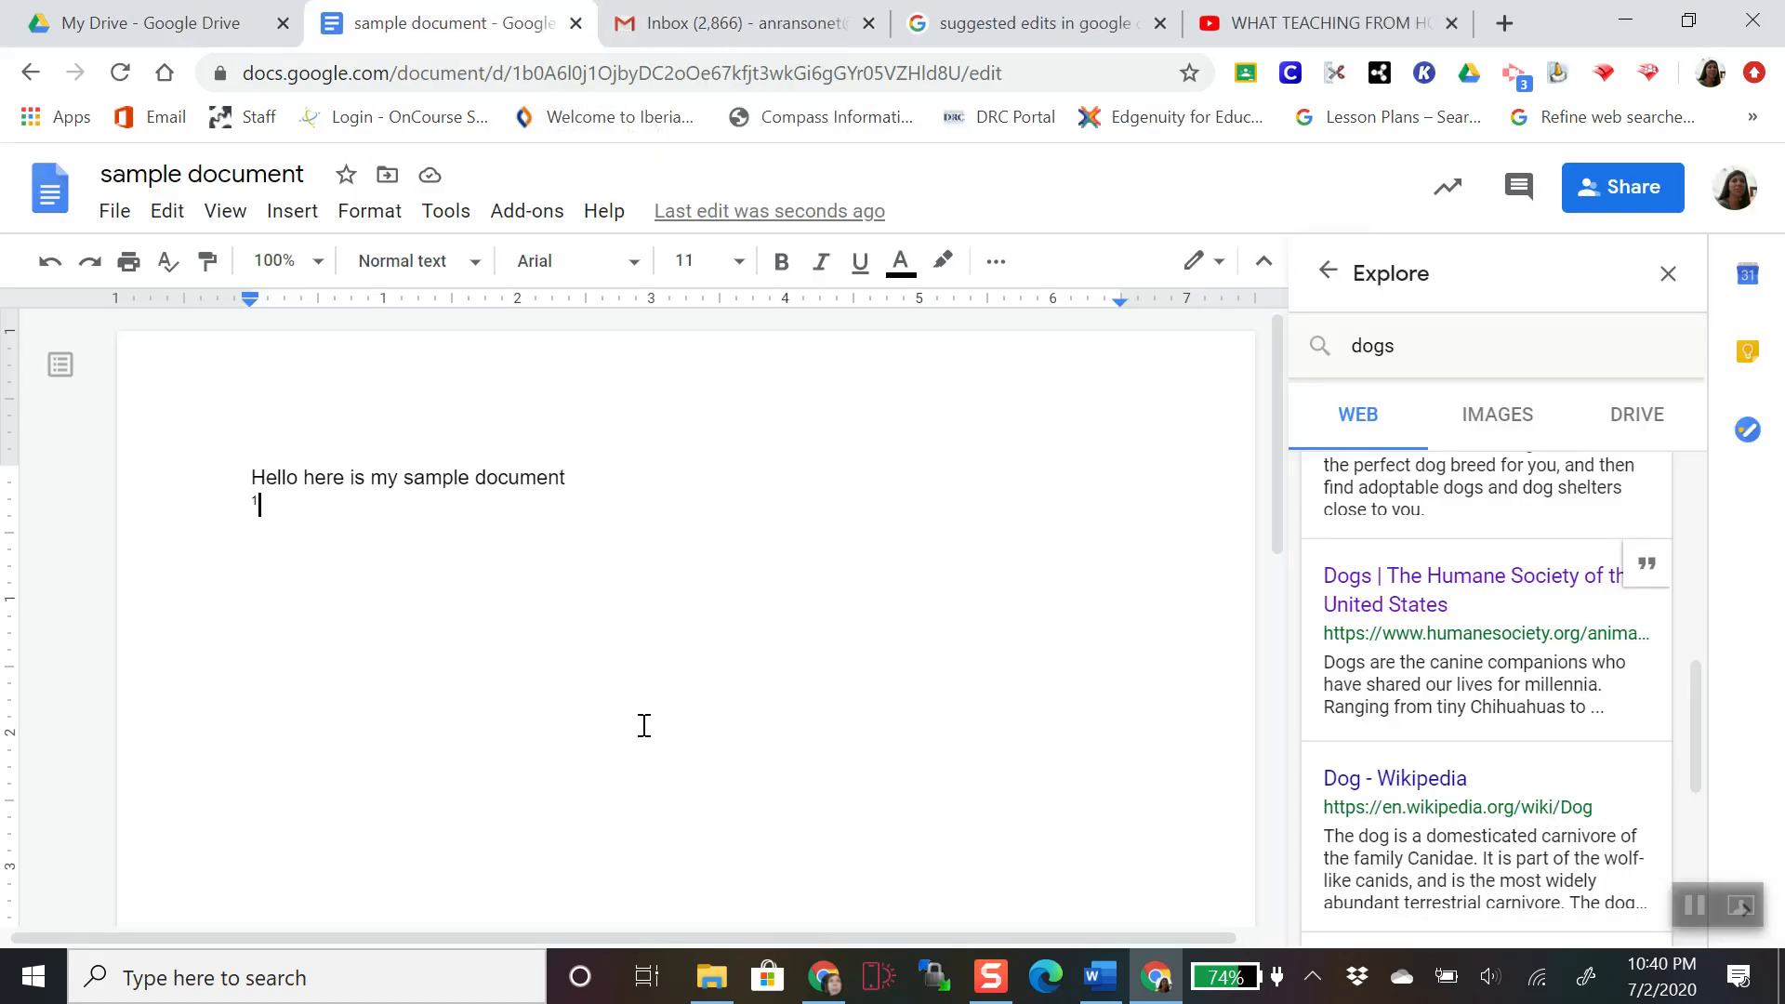
# - Insert the white dog picture from the Explore image results below the footnote mark, add it again from its preview, and check the pages
pyautogui.click(1484, 411)
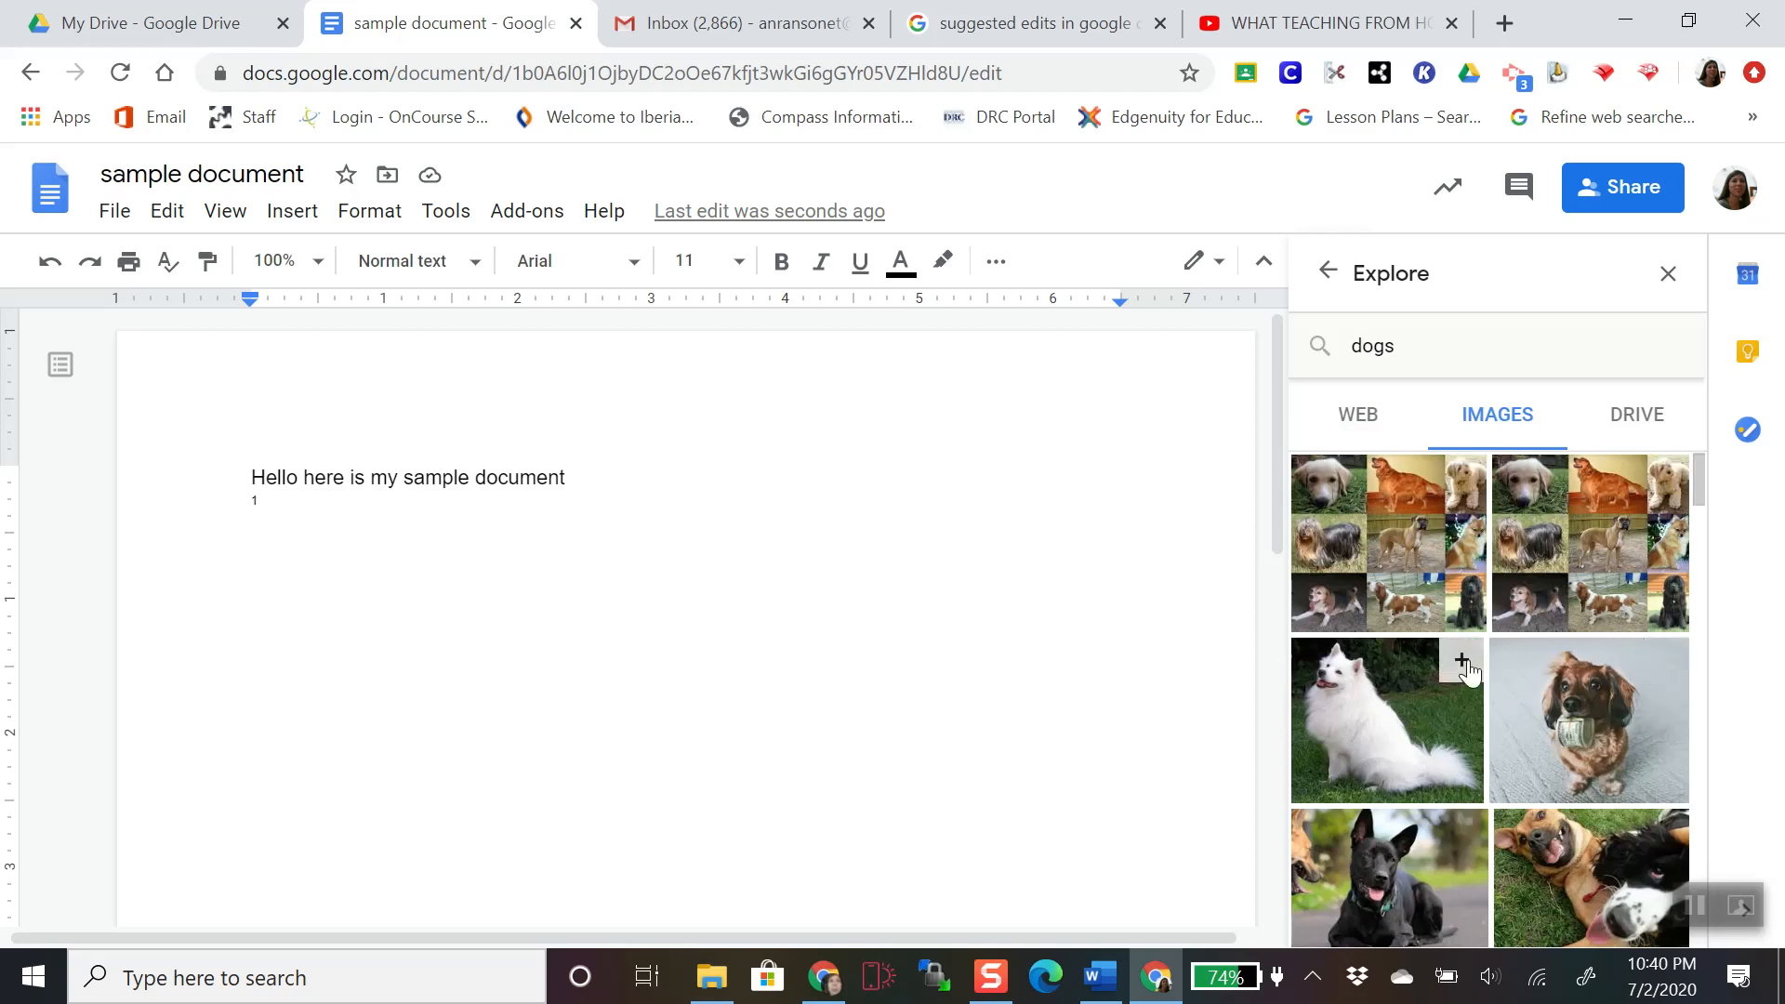
pyautogui.click(1454, 664)
pyautogui.click(1454, 664)
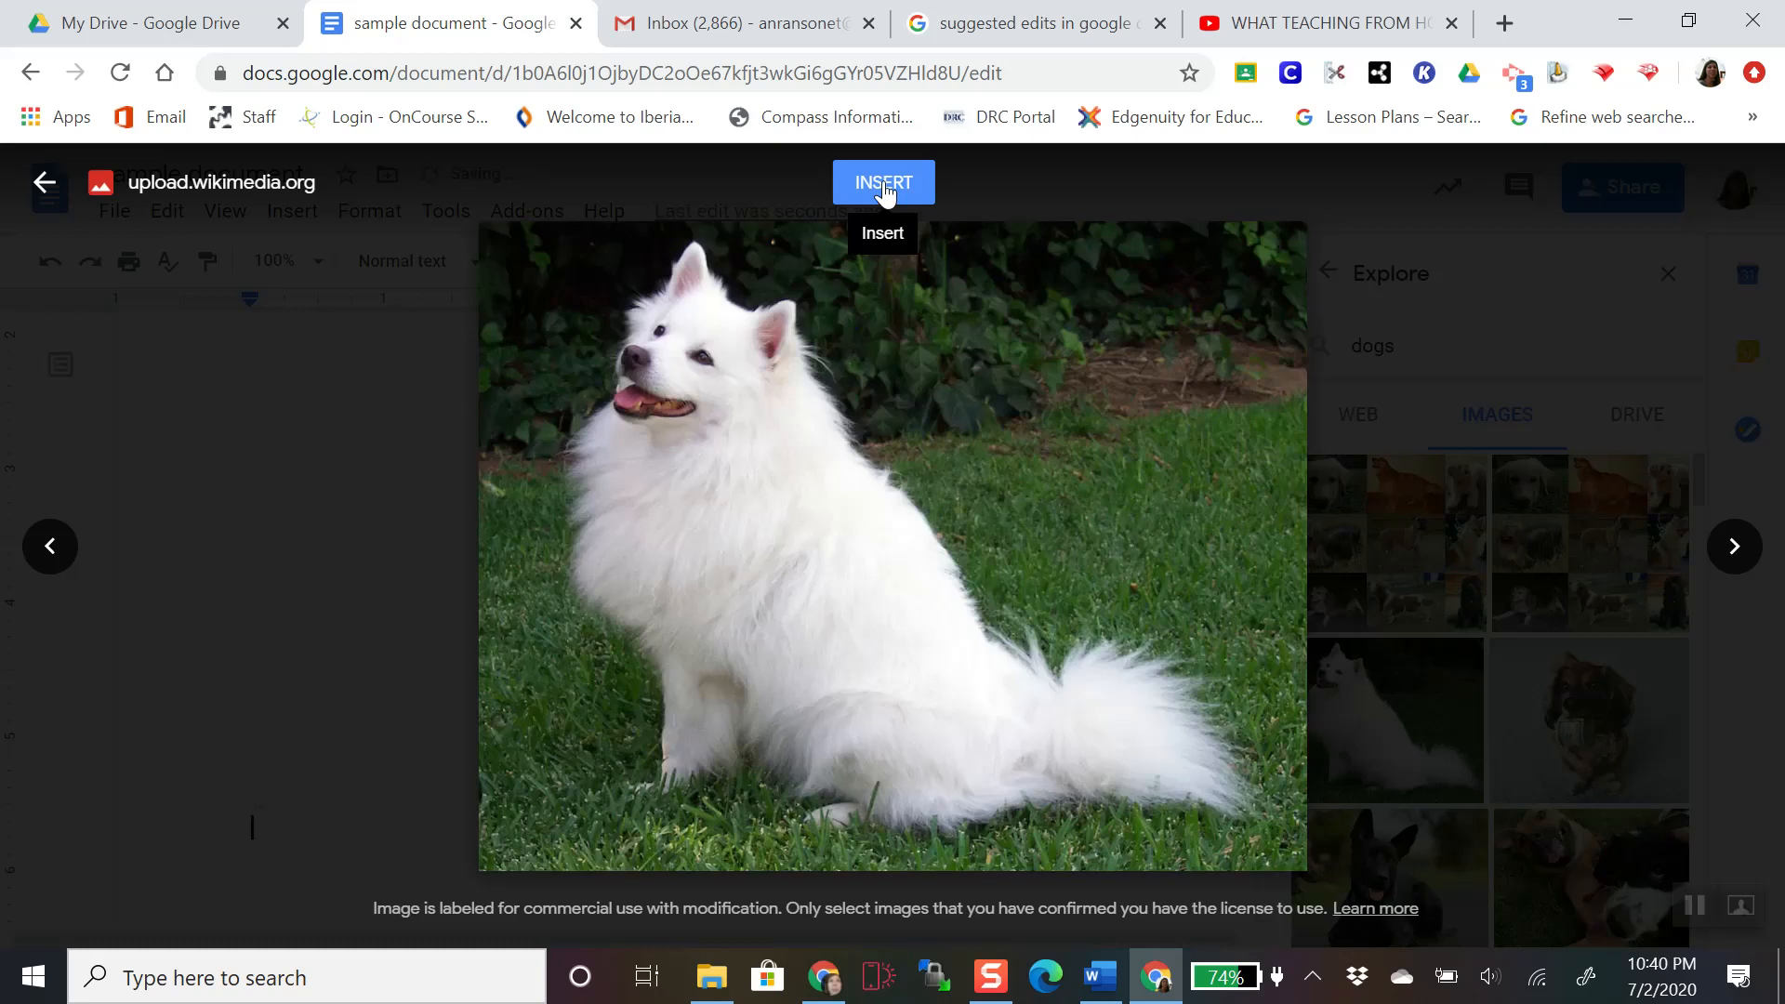
pyautogui.click(884, 184)
pyautogui.scroll(11, 843, 515)
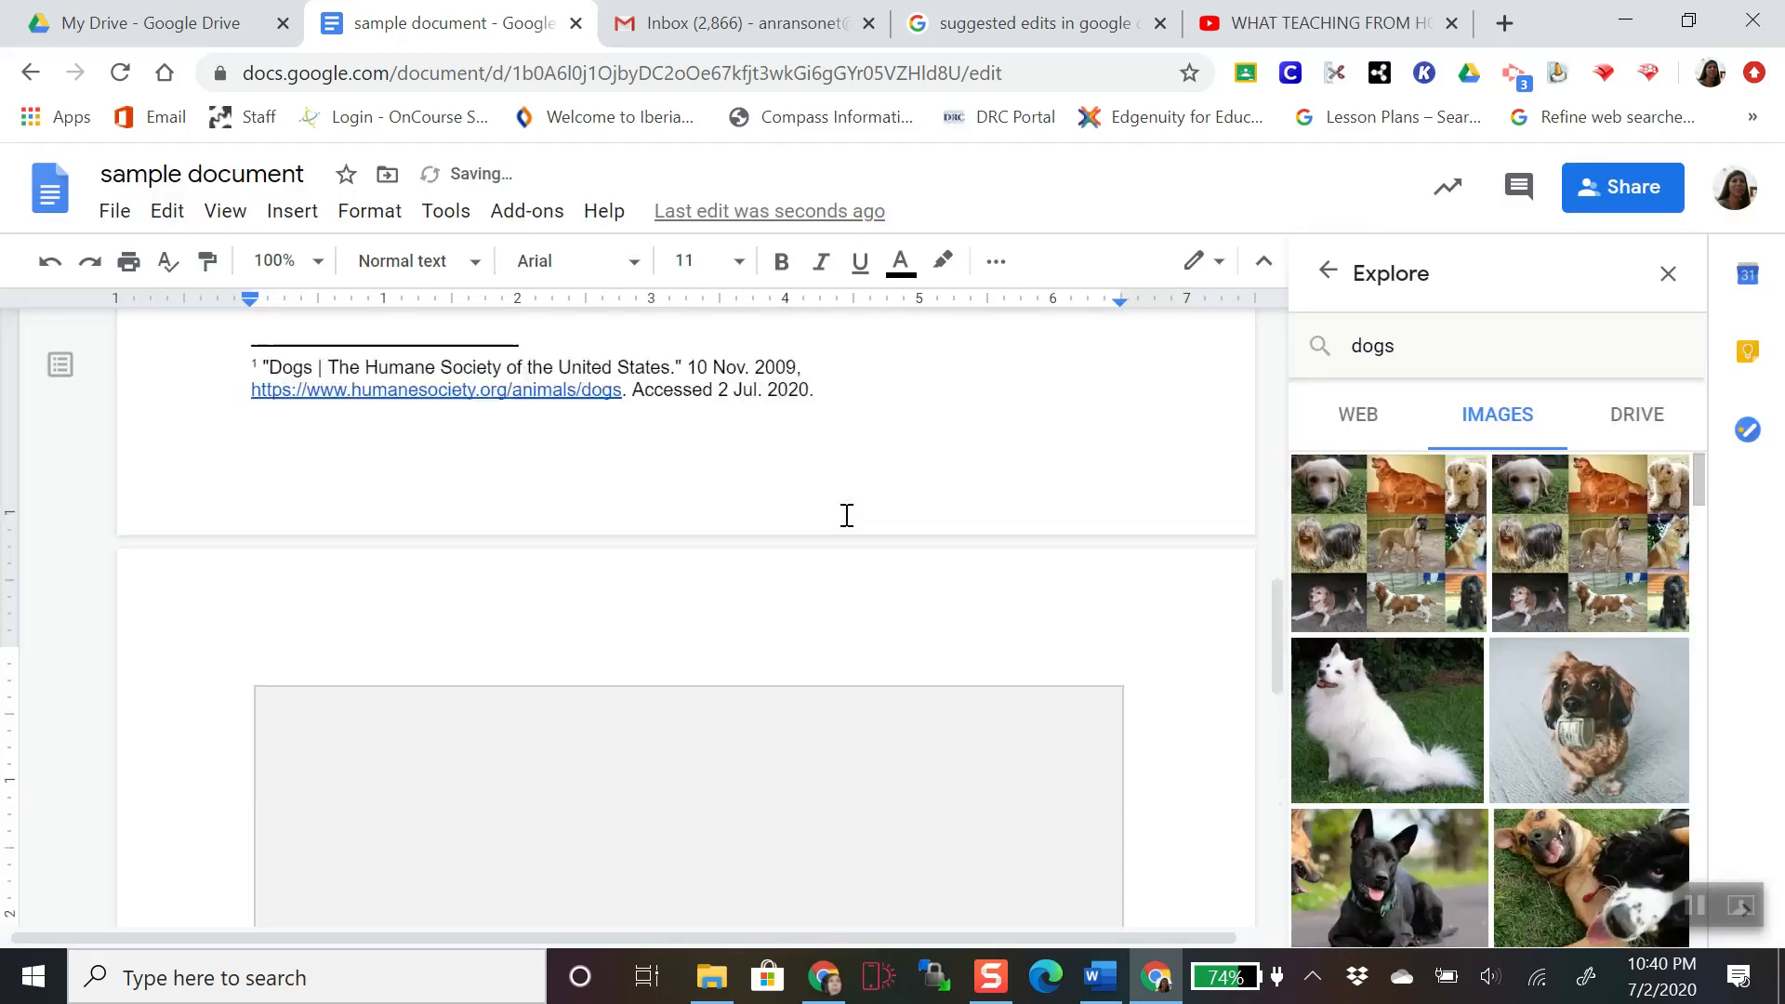
pyautogui.scroll(3, 846, 515)
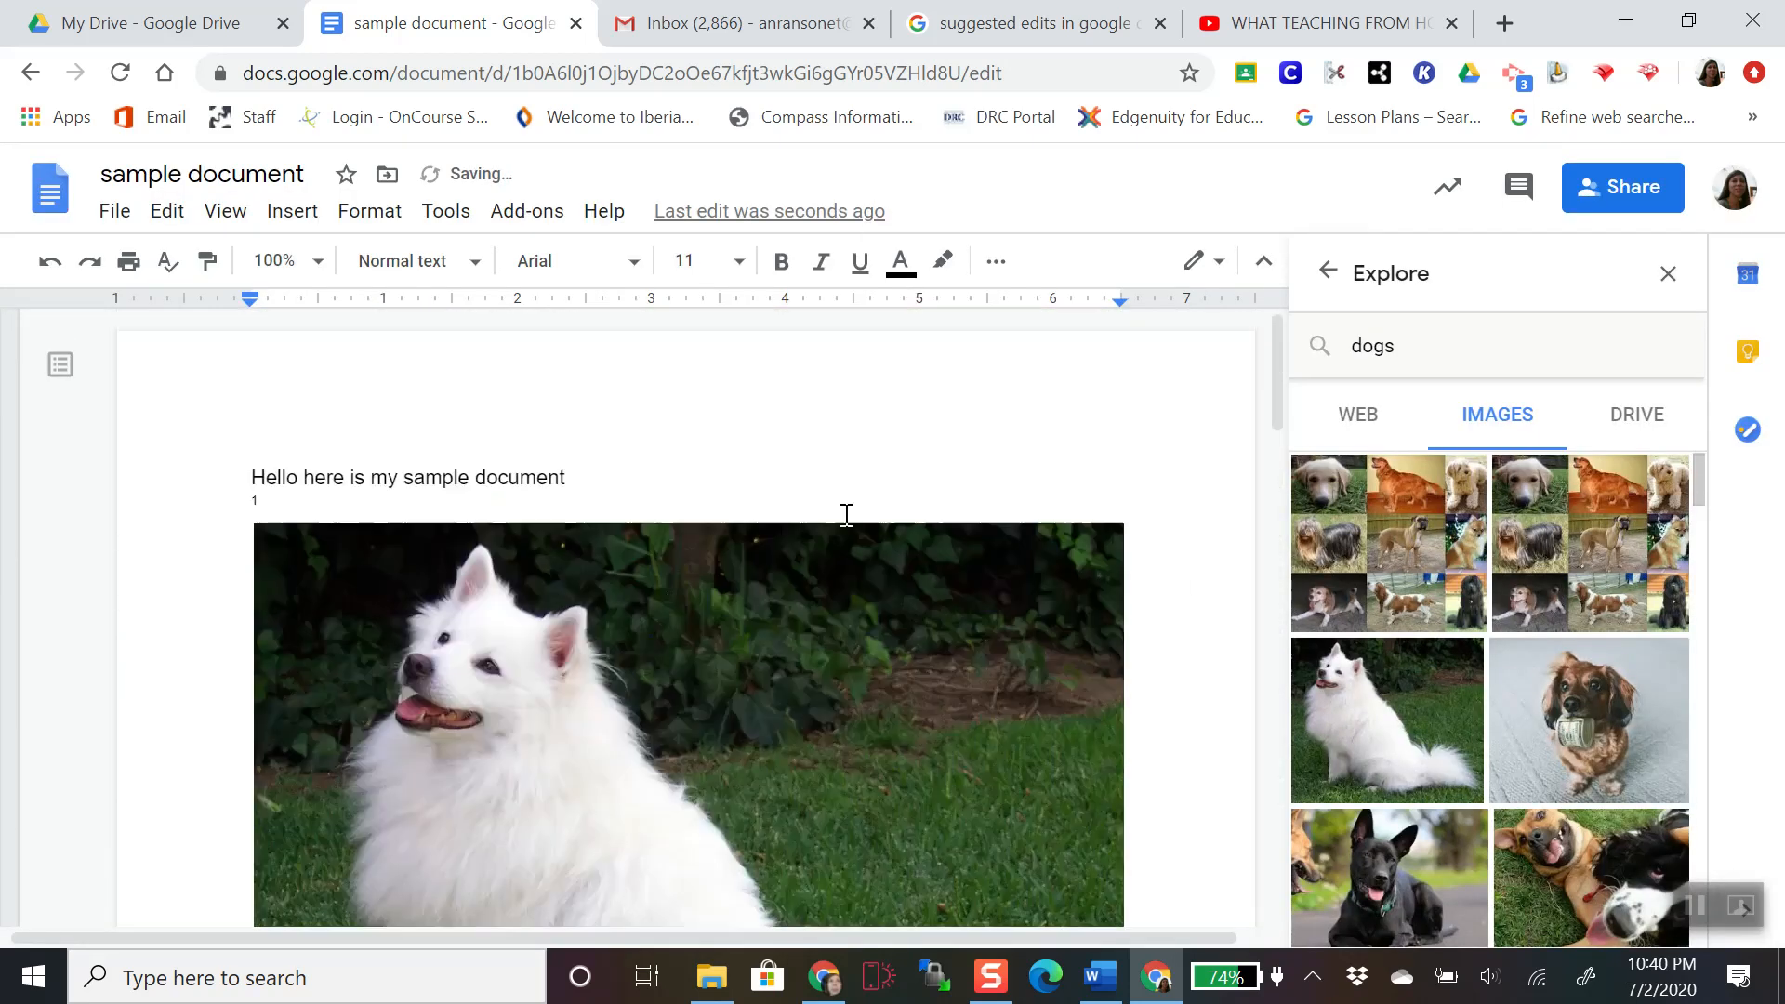
pyautogui.scroll(-4, 846, 515)
pyautogui.scroll(2, 930, 604)
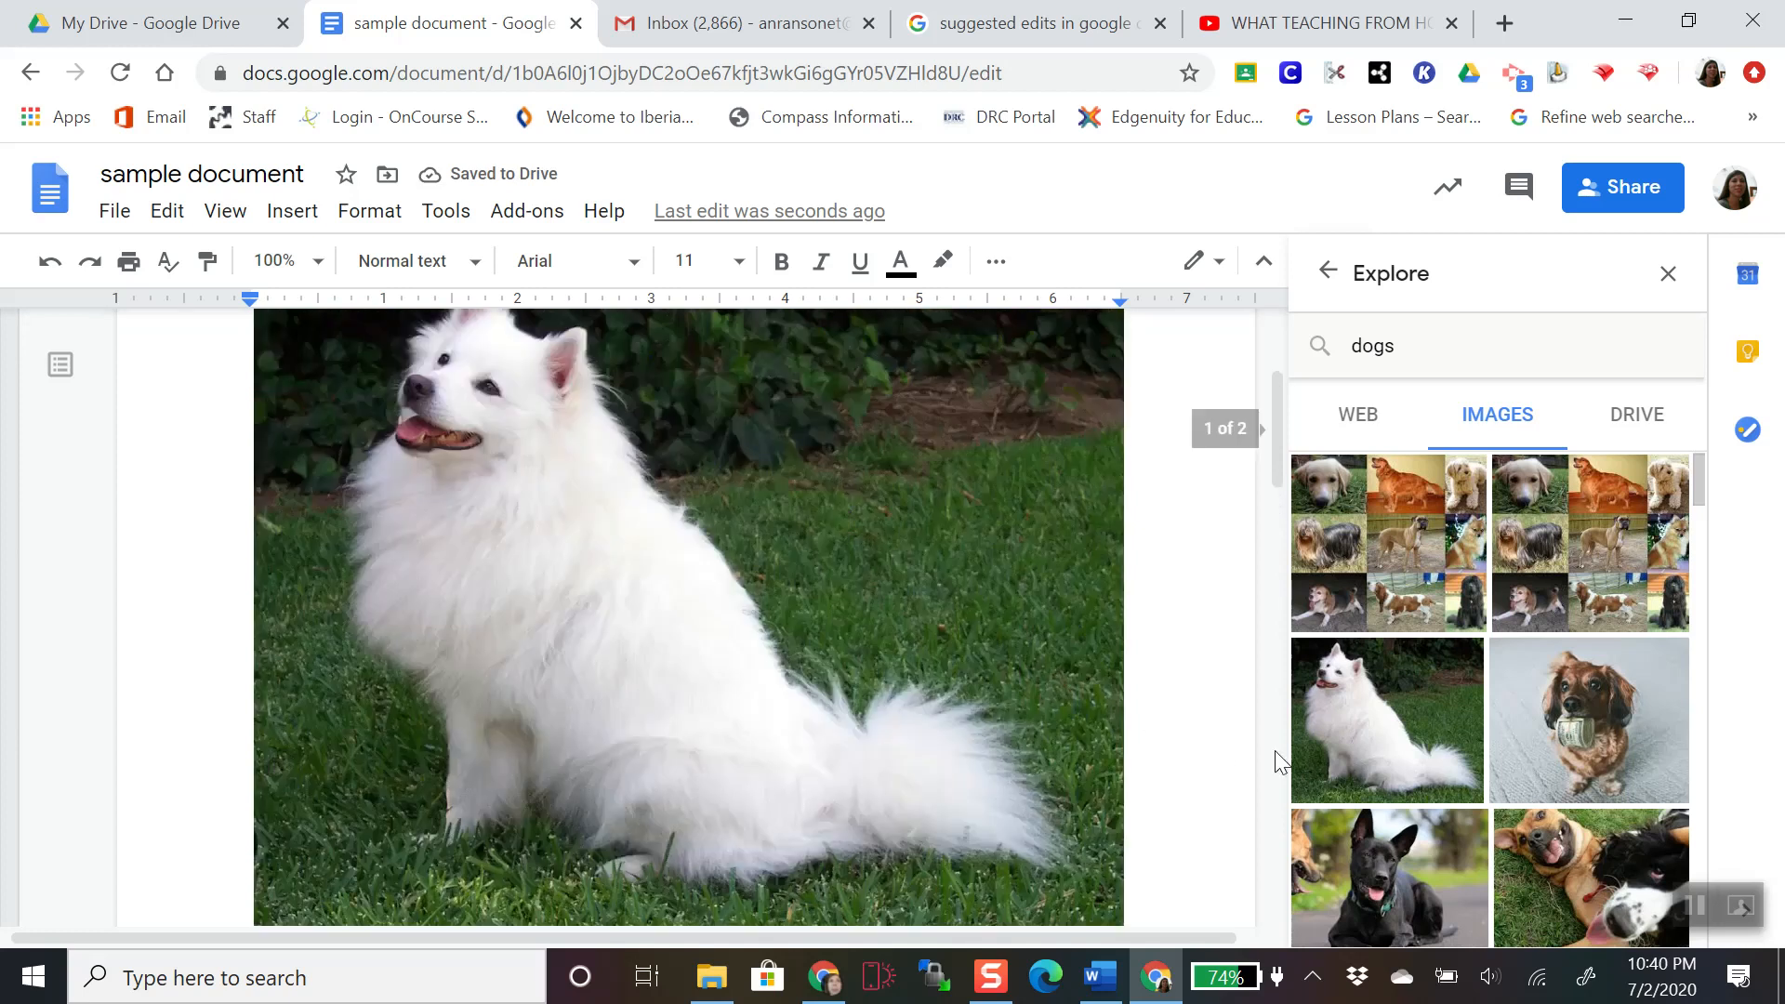
pyautogui.moveTo(1397, 714)
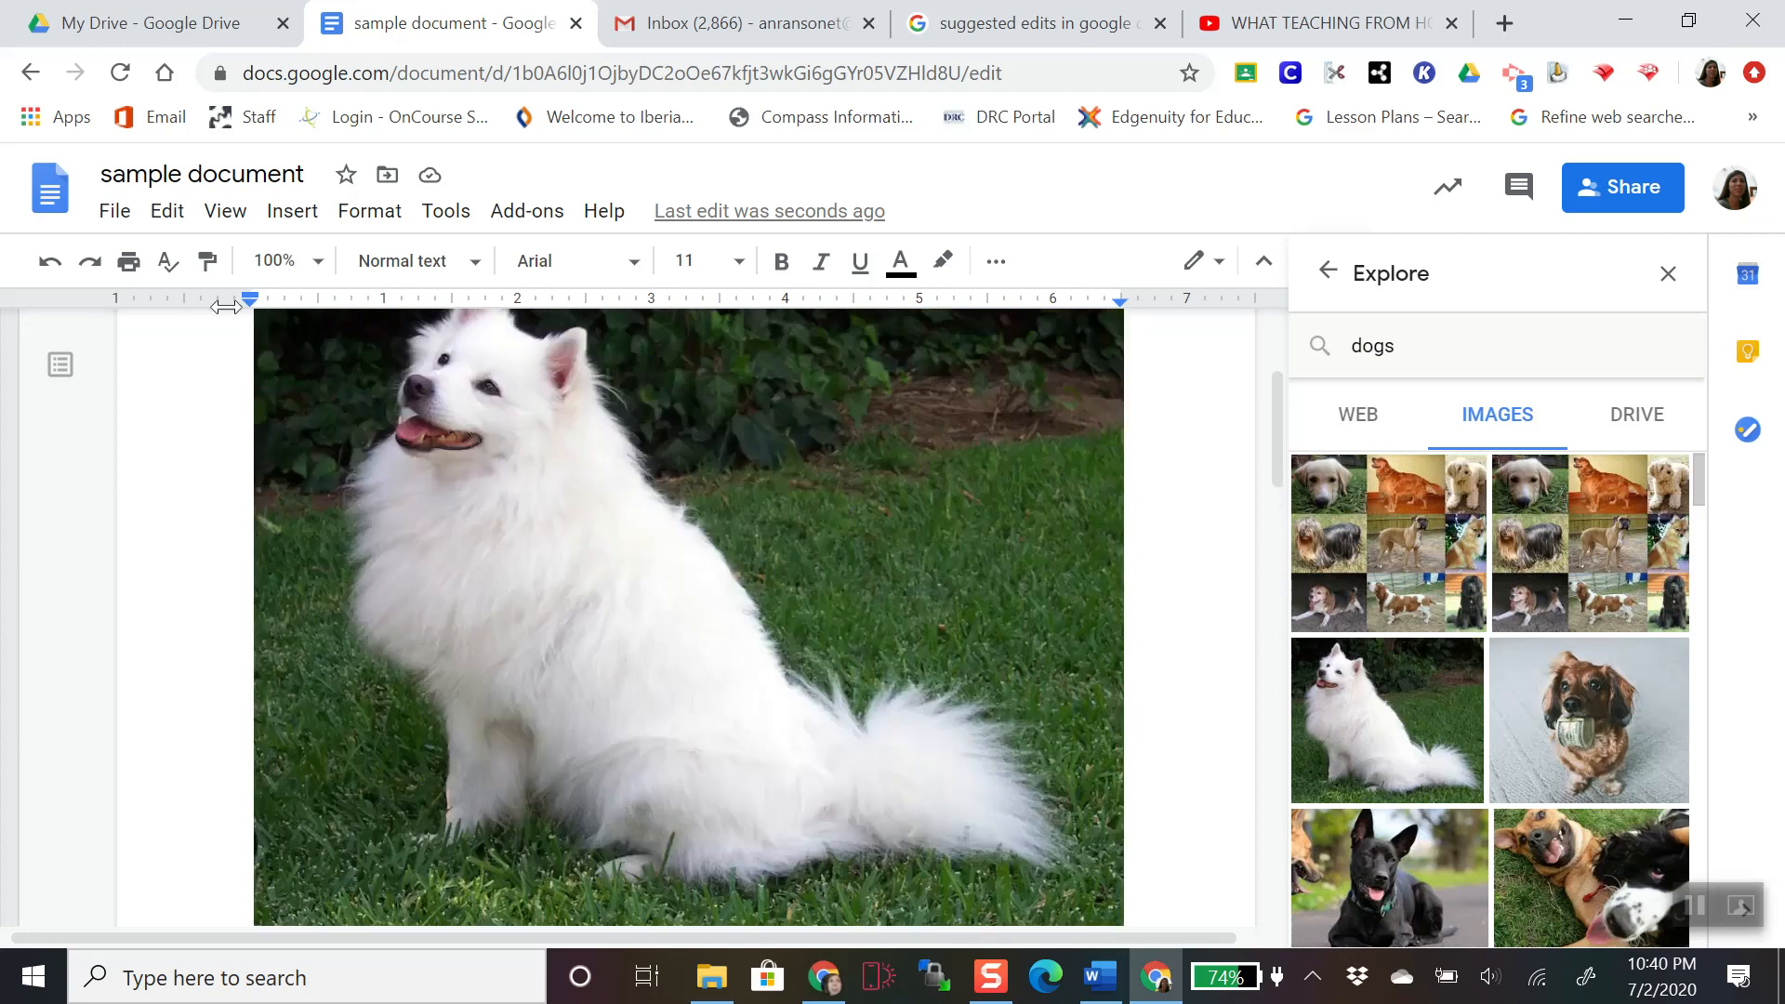